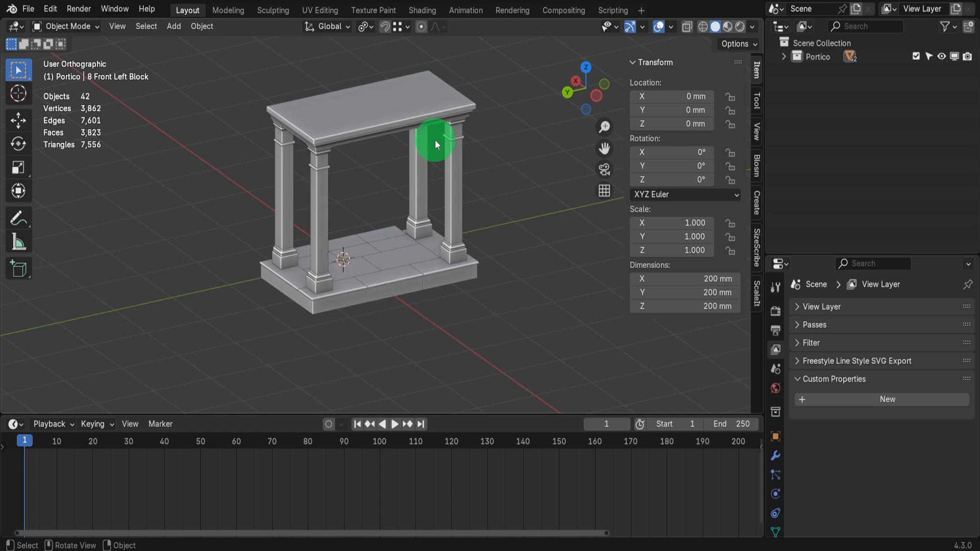
Select all objects in the Portico collection, from 1 Top Cap to 42 Ground, and set their origins to geometry.
left_click(785, 59)
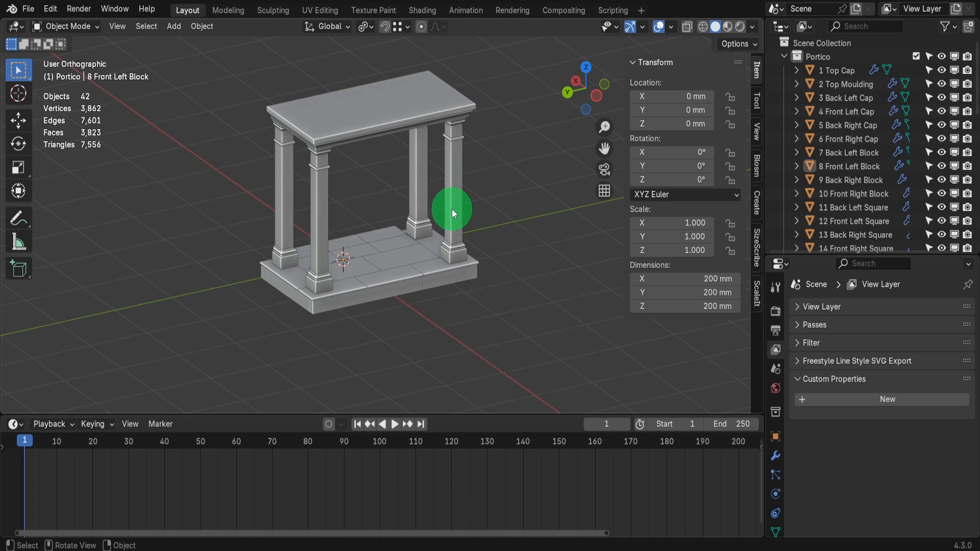
left_click_drag(250, 62, 516, 320)
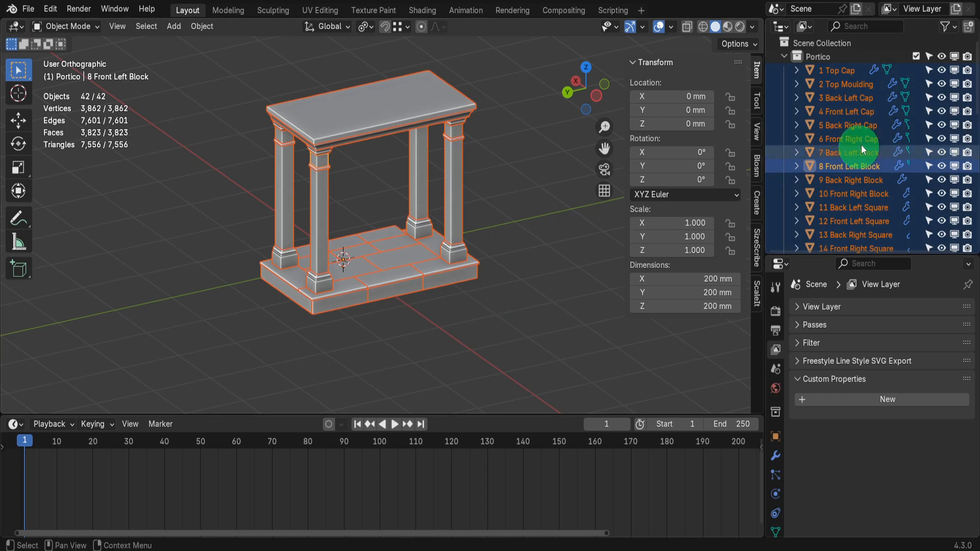
left_click(837, 68)
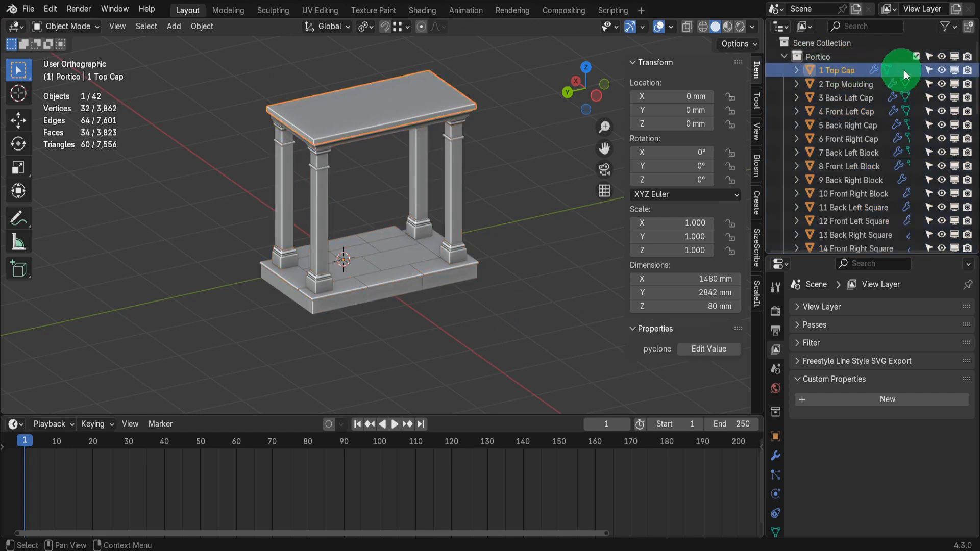
left_click_drag(975, 57, 974, 219)
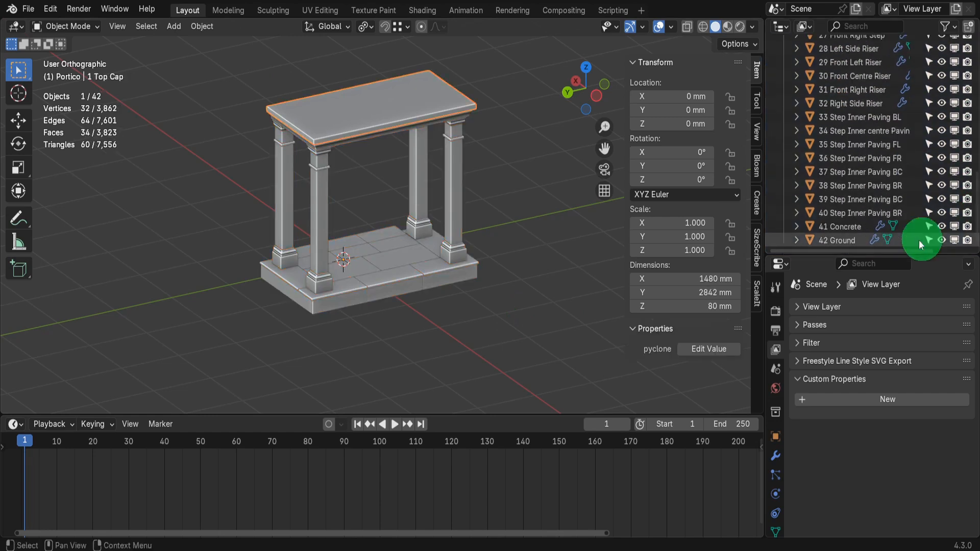
left_click(857, 240, "shift")
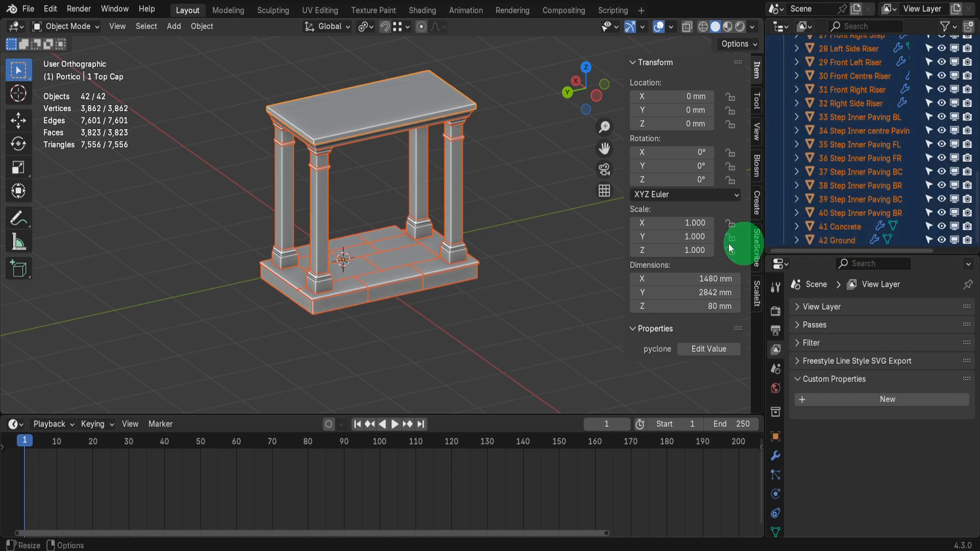
right_click(412, 120)
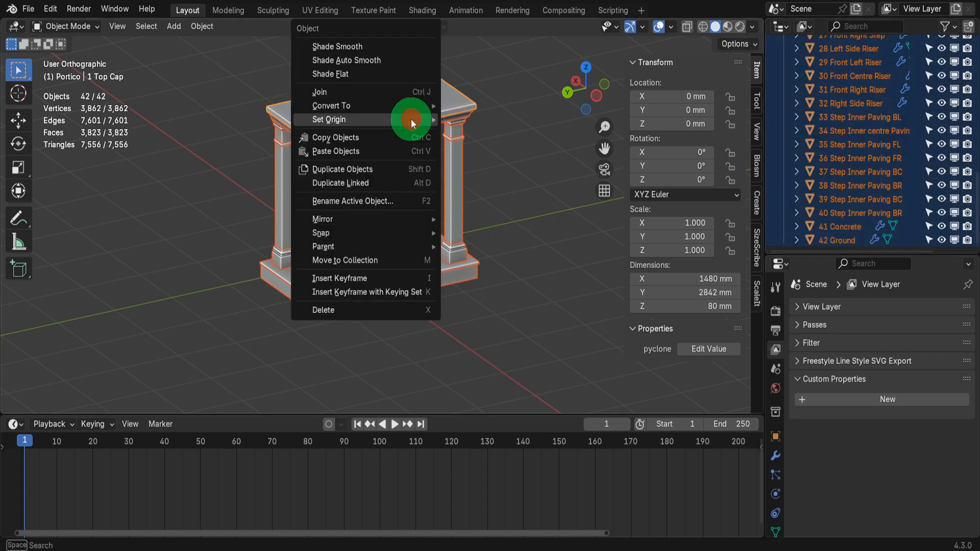
mouse_move(411, 120)
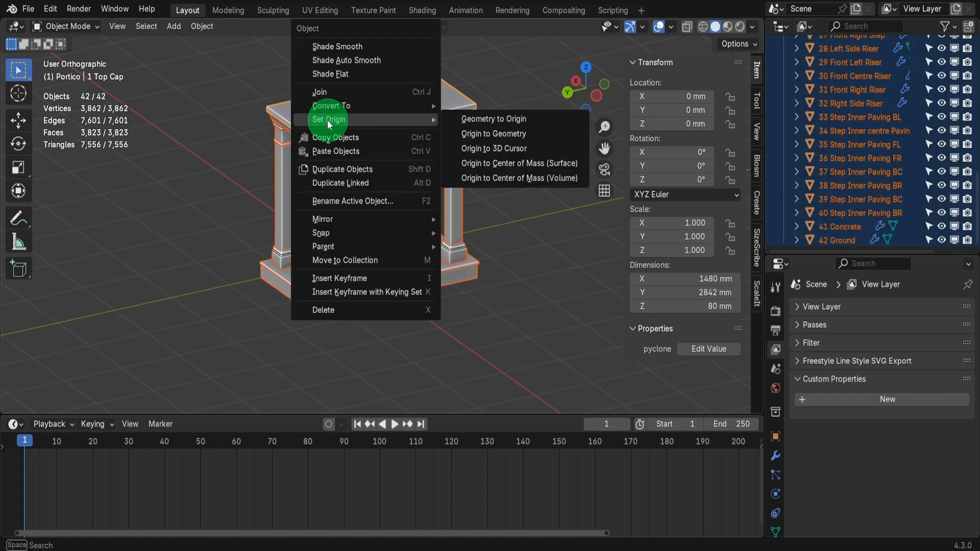
left_click(498, 135)
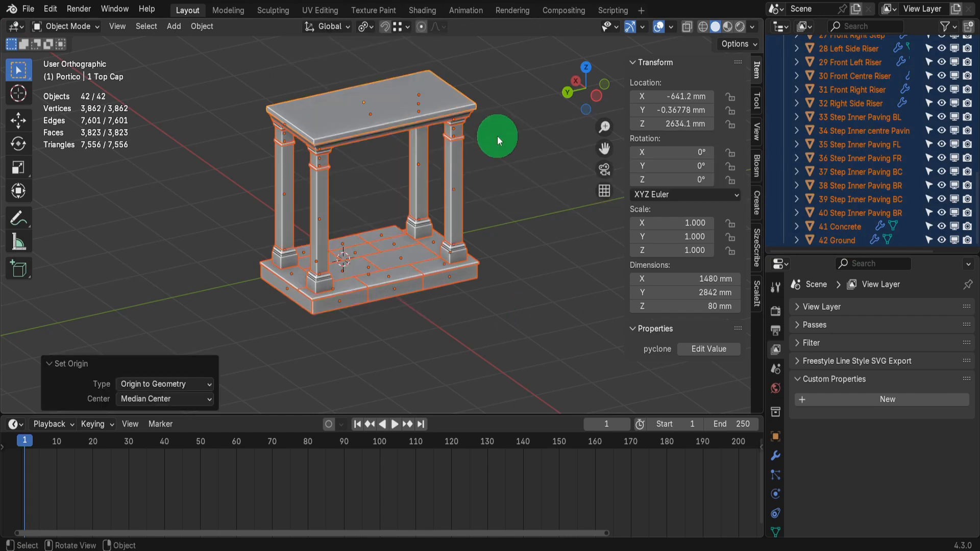
Limit transforms to affect only locations and set the transform pivot point to Median Point.
left_click(773, 289)
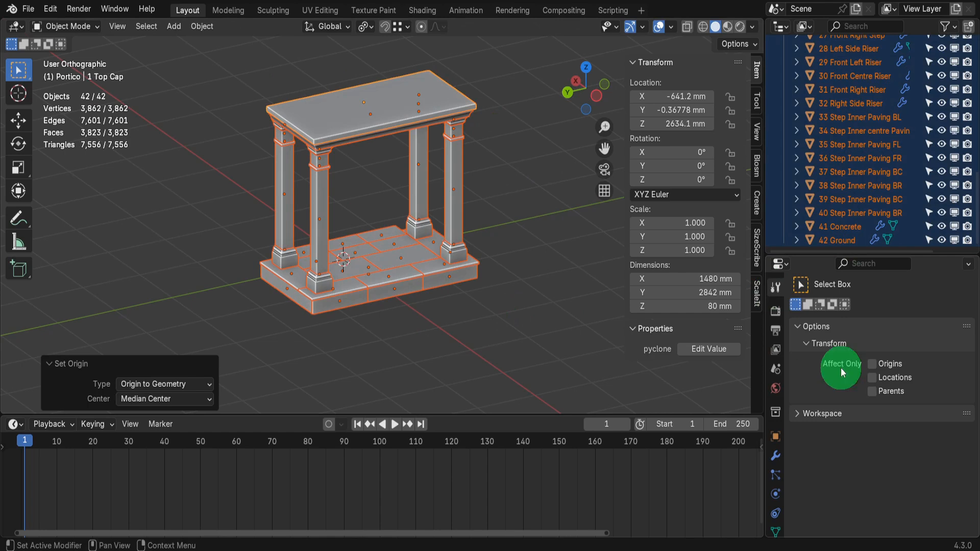
left_click(873, 378)
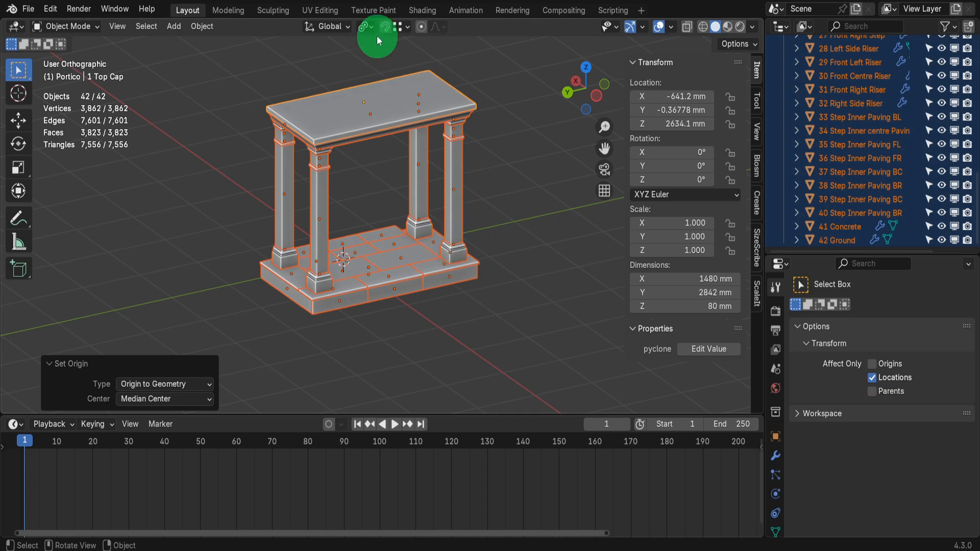
left_click(367, 27)
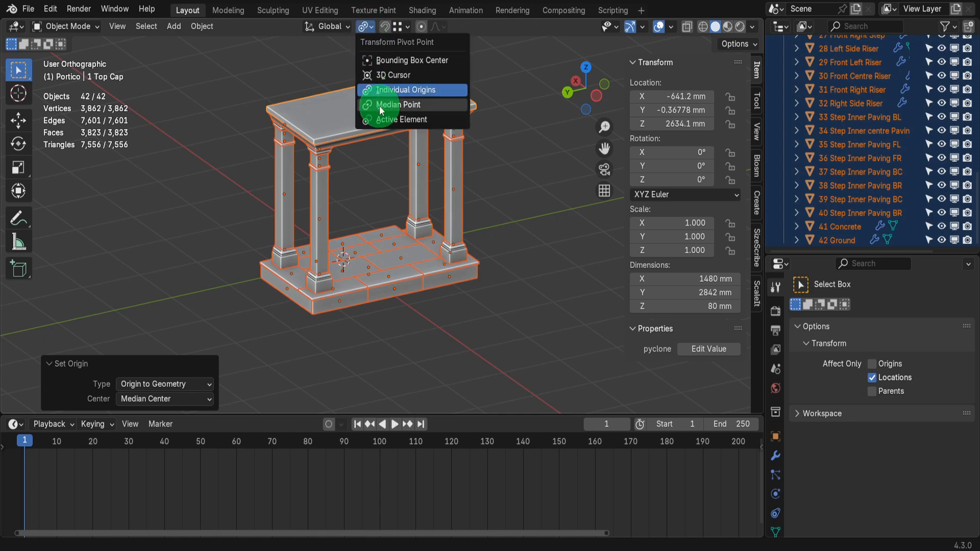
left_click(405, 104)
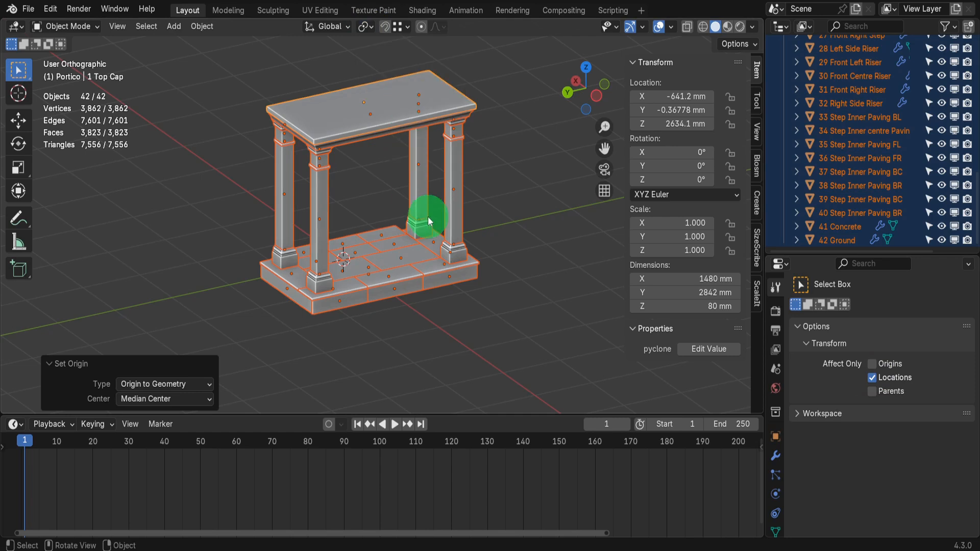
key("s")
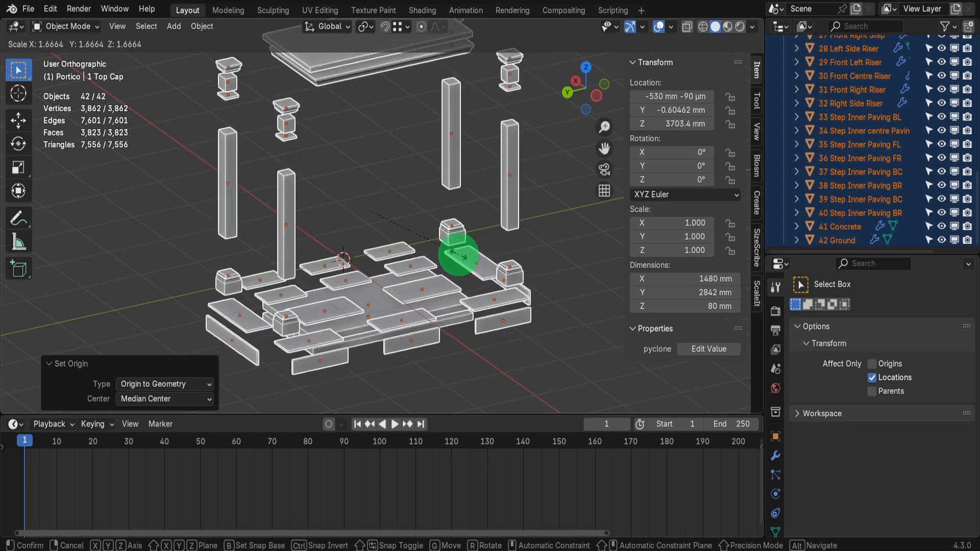
right_click(458, 255)
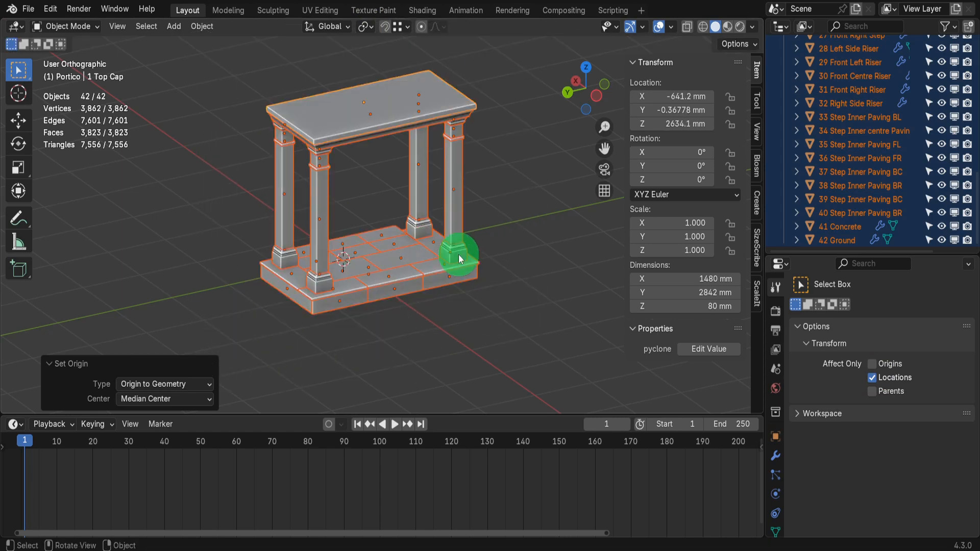
key("r")
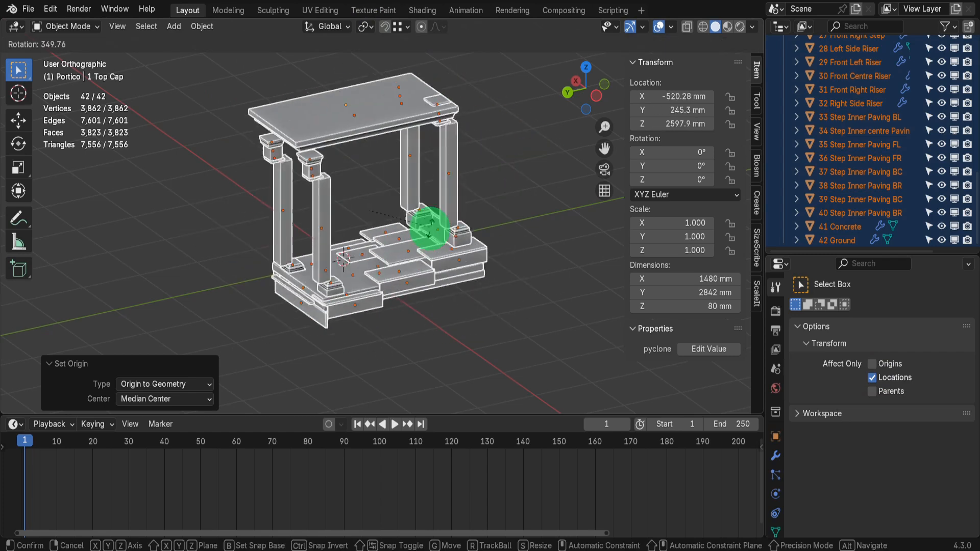
right_click(410, 285)
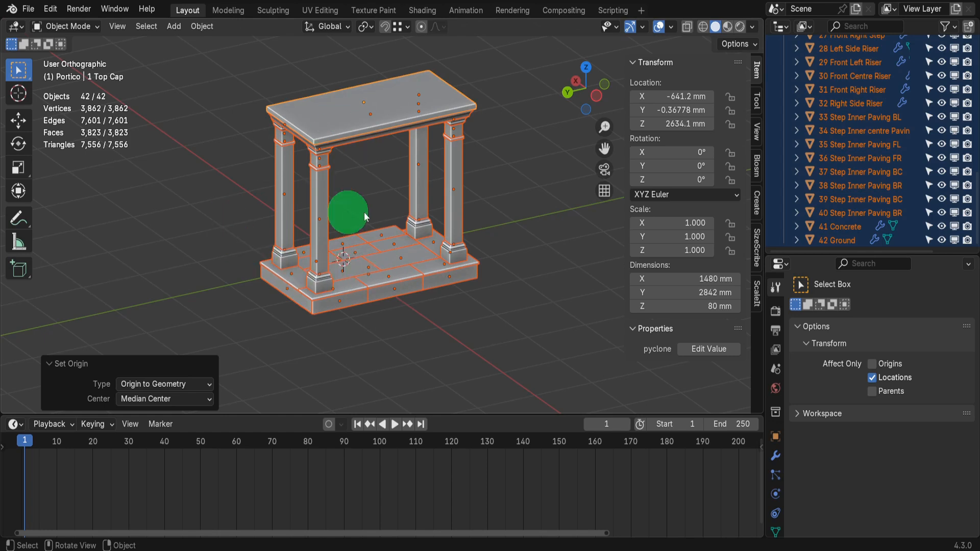
Keyframe the assembled portico at frame 1, and keyframe its parts spread apart by a scale of about 1.776 at frame 42.
key("i")
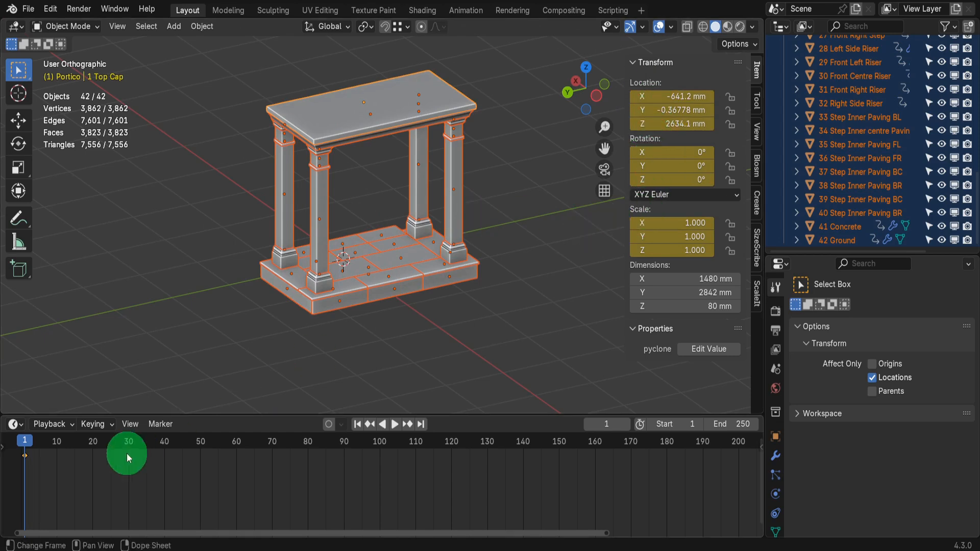
left_click(171, 446)
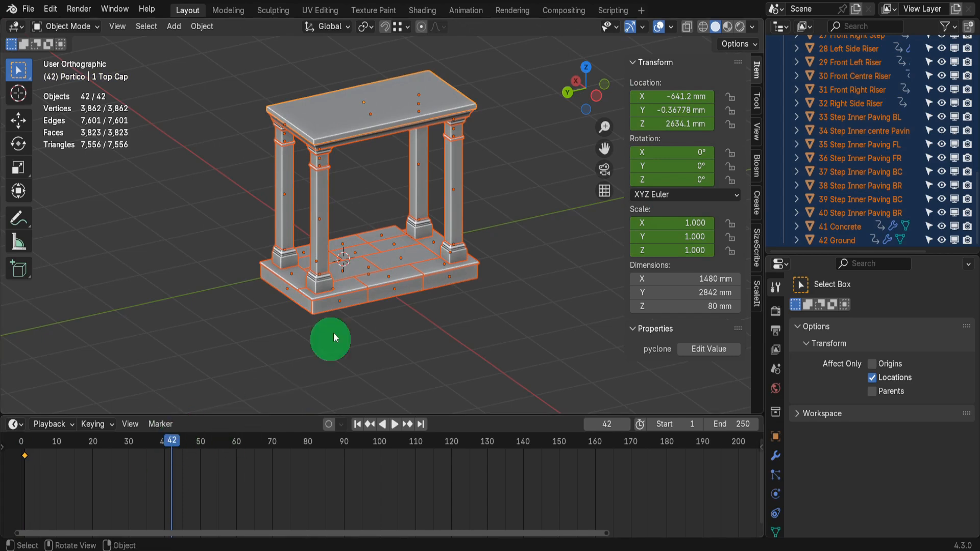
key("s")
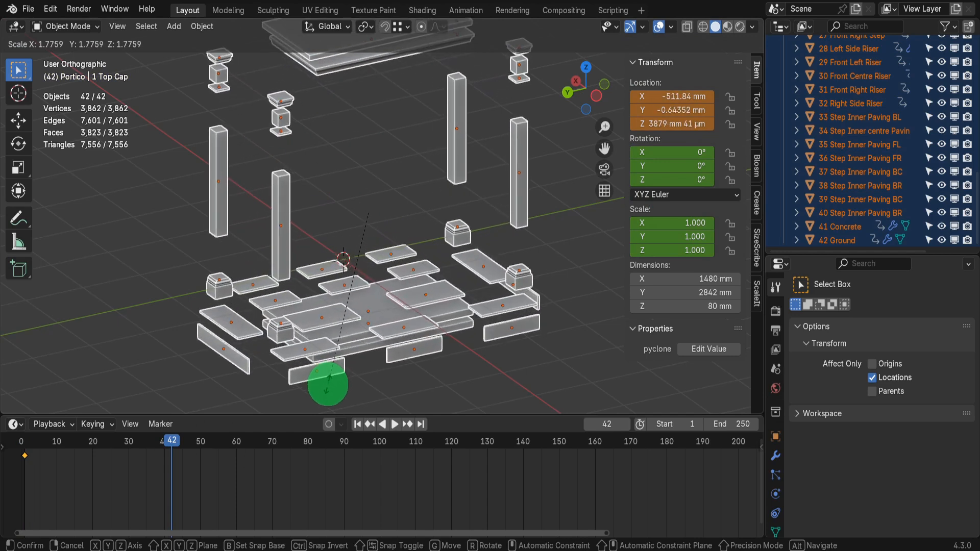
left_click(327, 389)
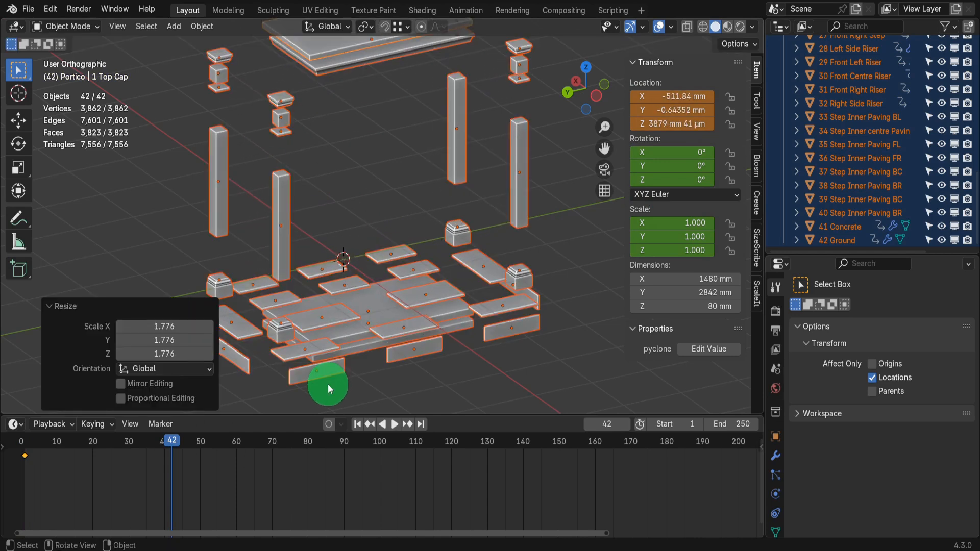
key("i")
scroll(319, 306, "down", 3)
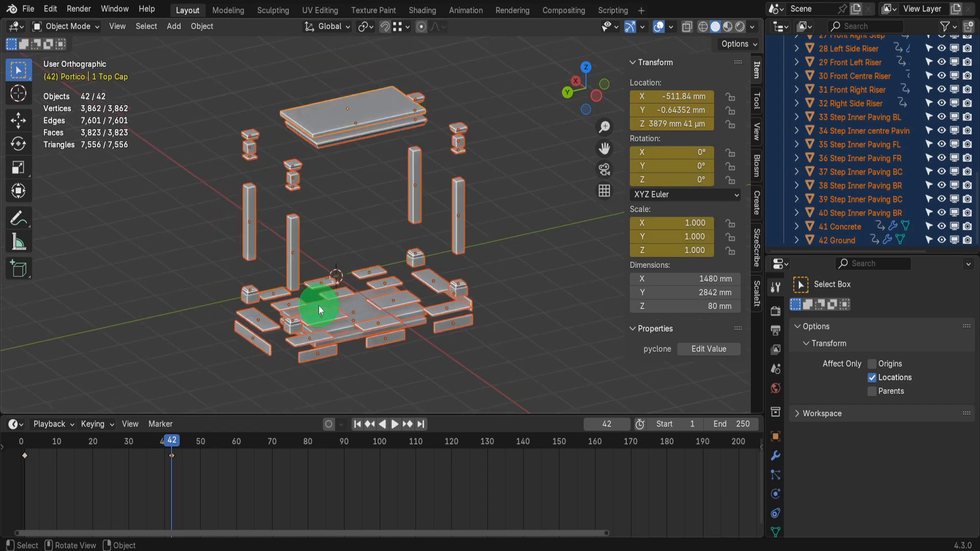
scroll(317, 291, "down", 1)
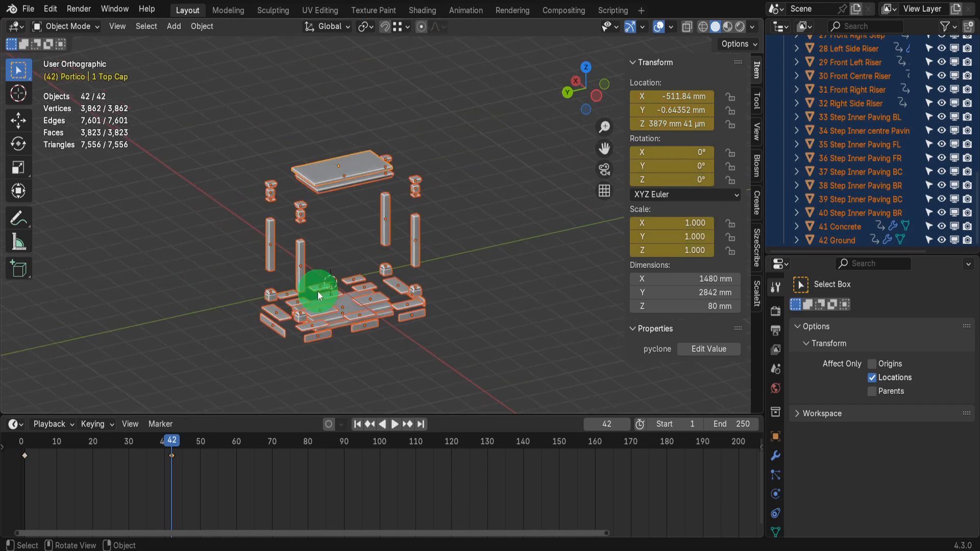
Scrub the animation, spread the portico parts slightly further apart at frame 42 and update that keyframe.
mouse_move(172, 441)
left_mouse_down()
mouse_move(42, 449)
mouse_move(173, 456)
left_mouse_up()
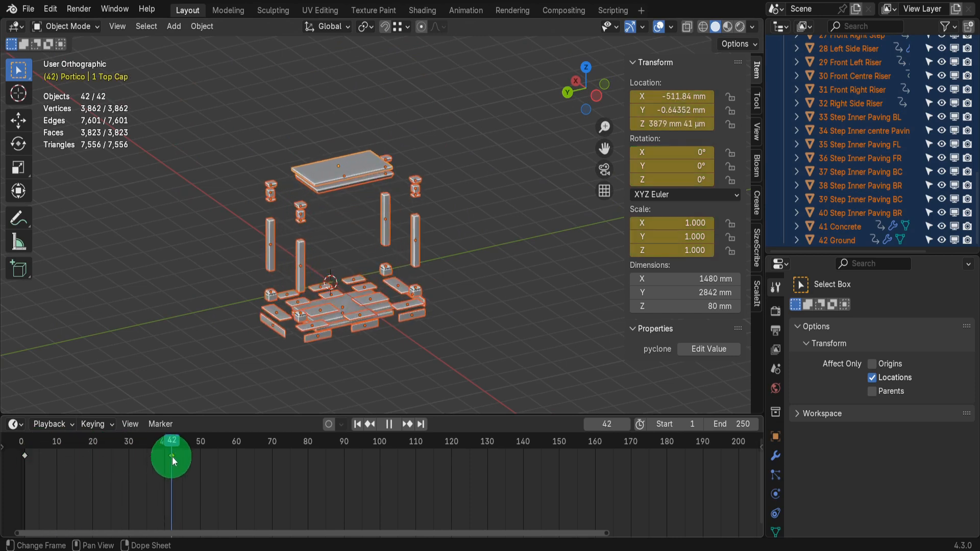
key("s")
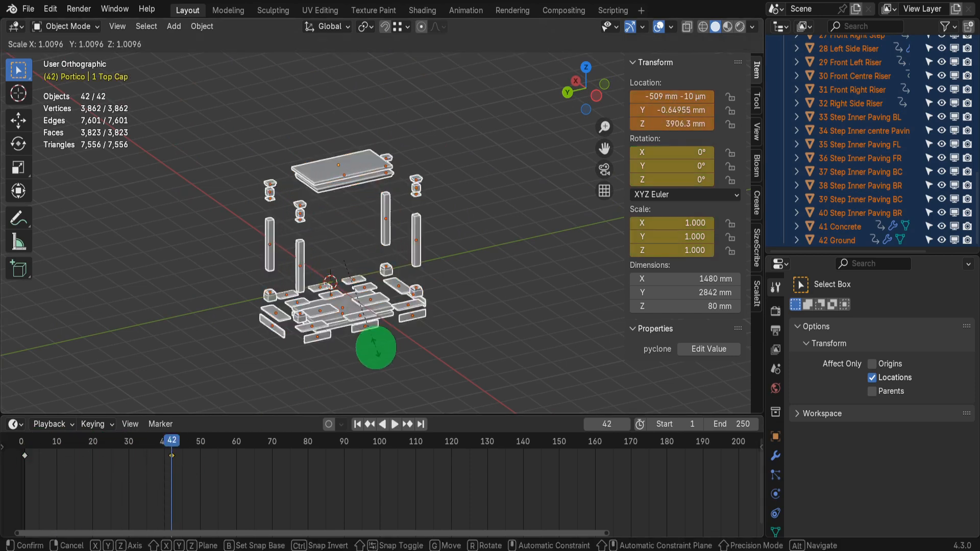
left_click(382, 353)
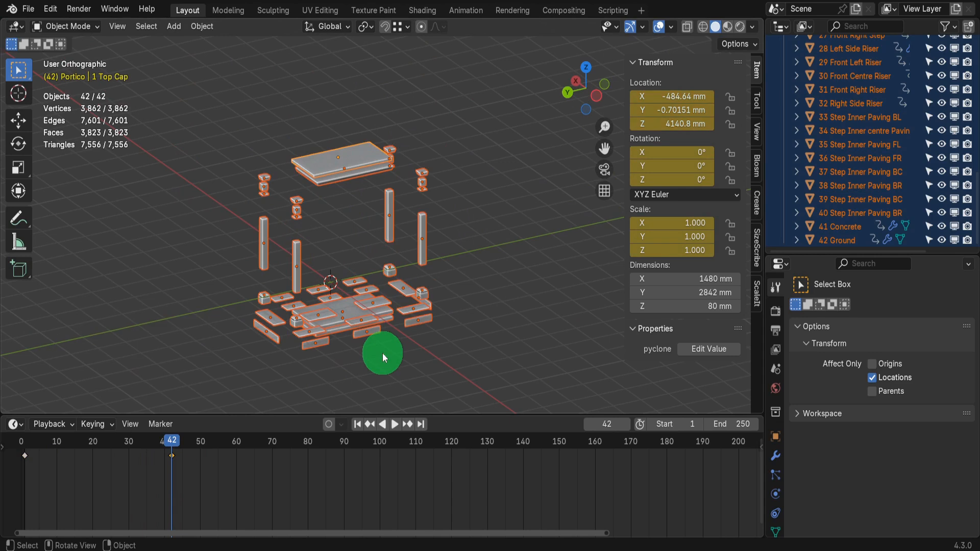
Add a camera to the scene and align it to the current view.
left_click(174, 26)
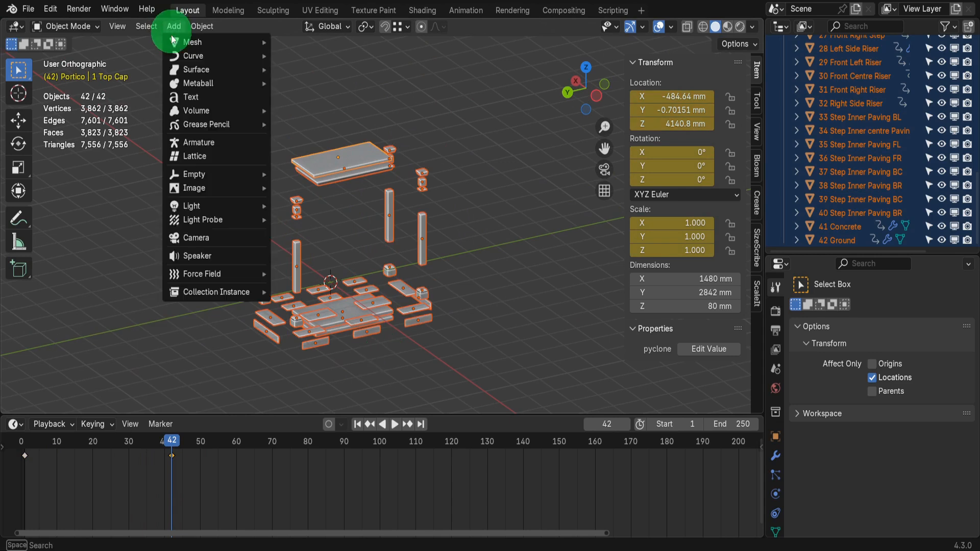
left_click(212, 240)
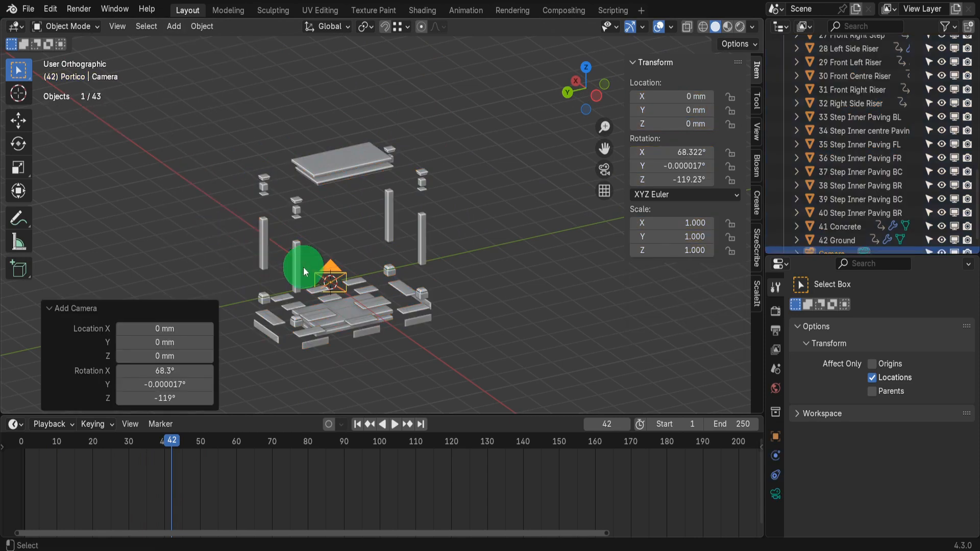
key("ctrl+alt+KP_0")
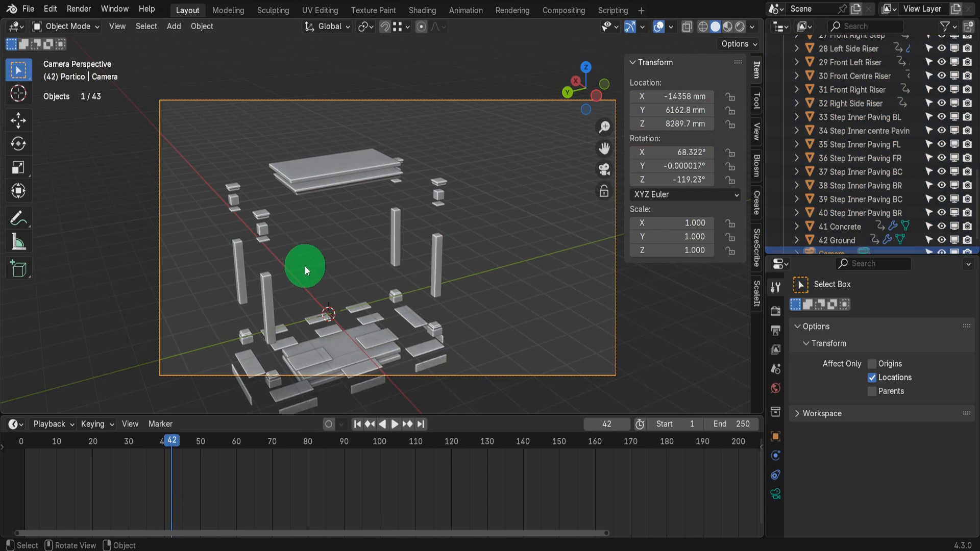
Fly the camera back and around until every exploded portico part fits inside the camera frame.
key("shift+grave")
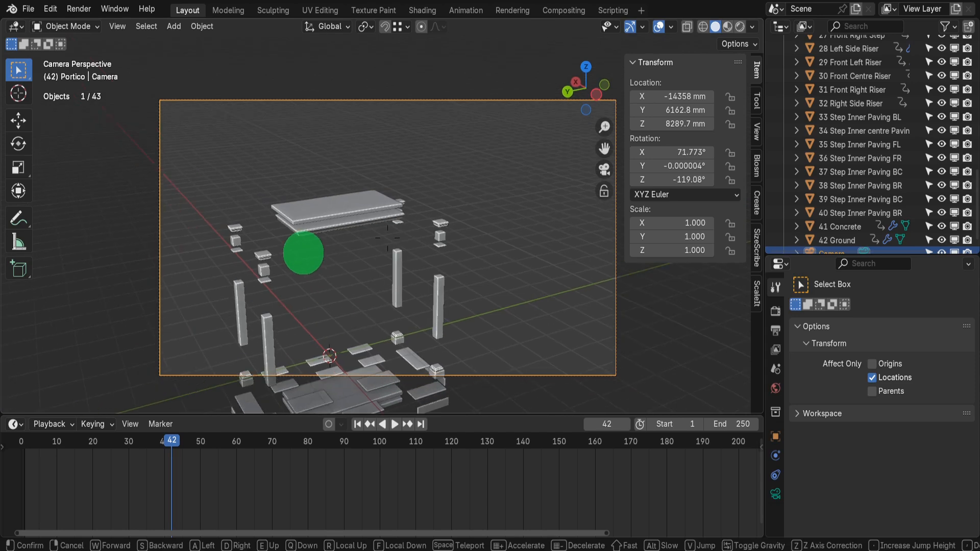
key("s")
key("a")
key("q")
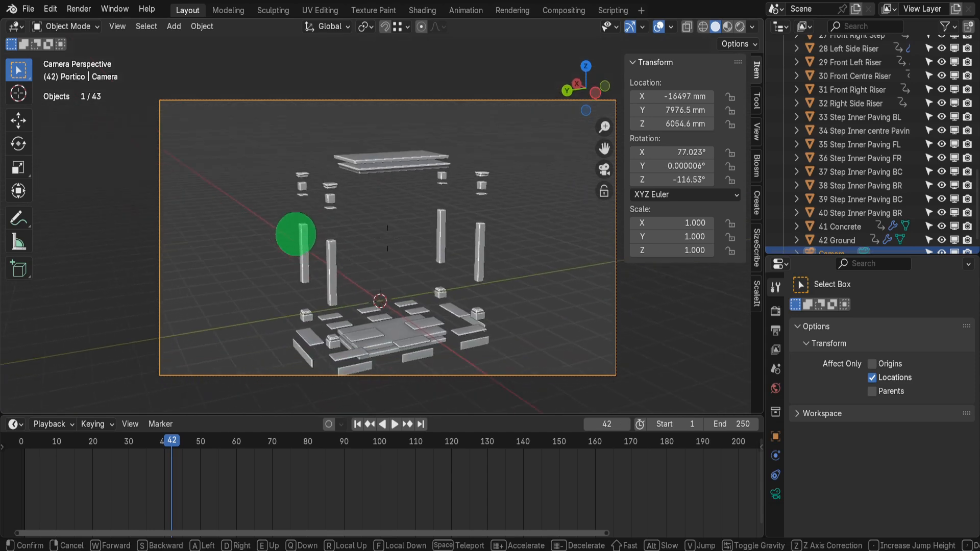
key("s")
key("q")
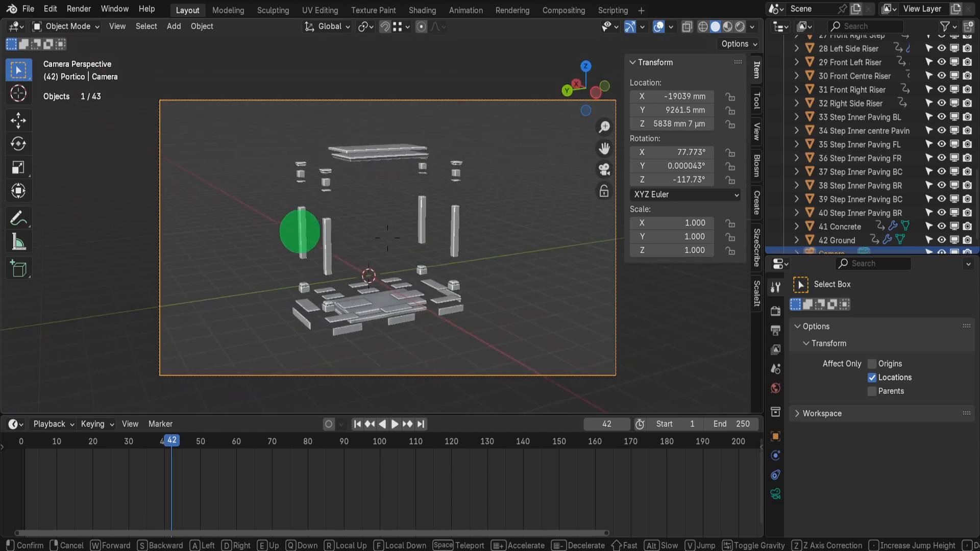
key("q")
key("e")
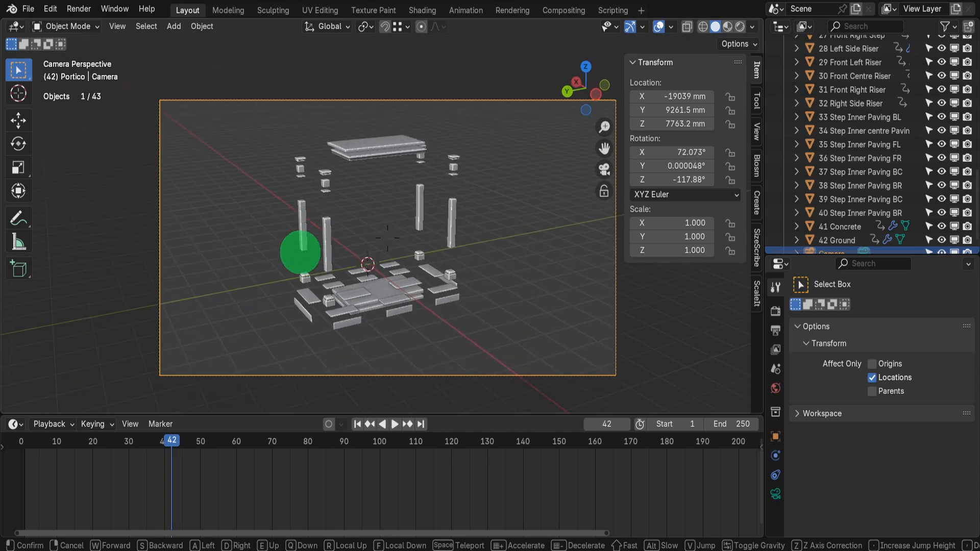
key("w")
key("d")
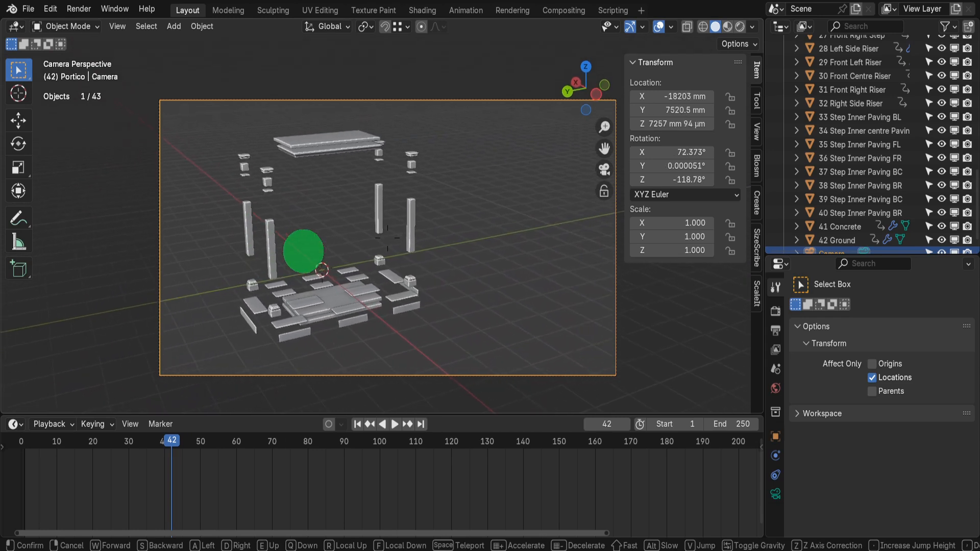
key("w")
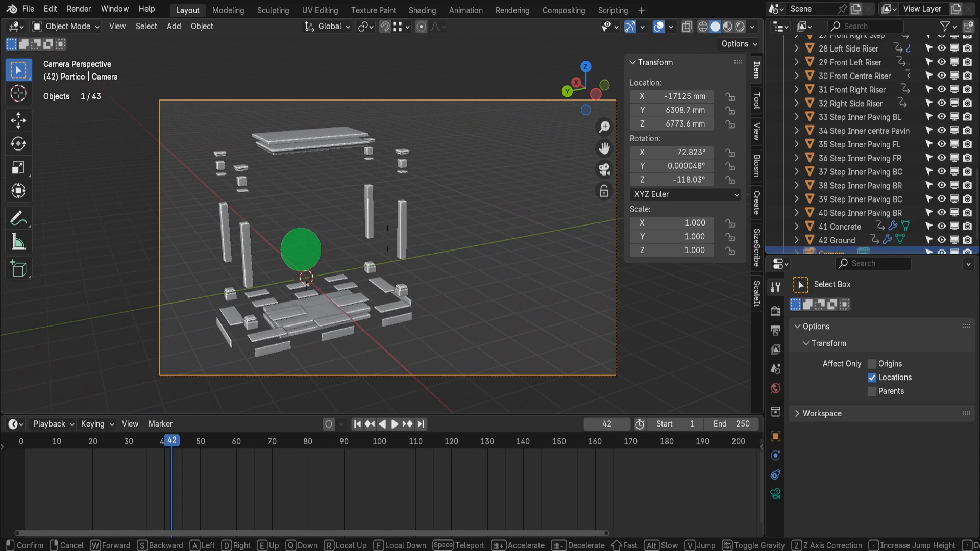
key("a")
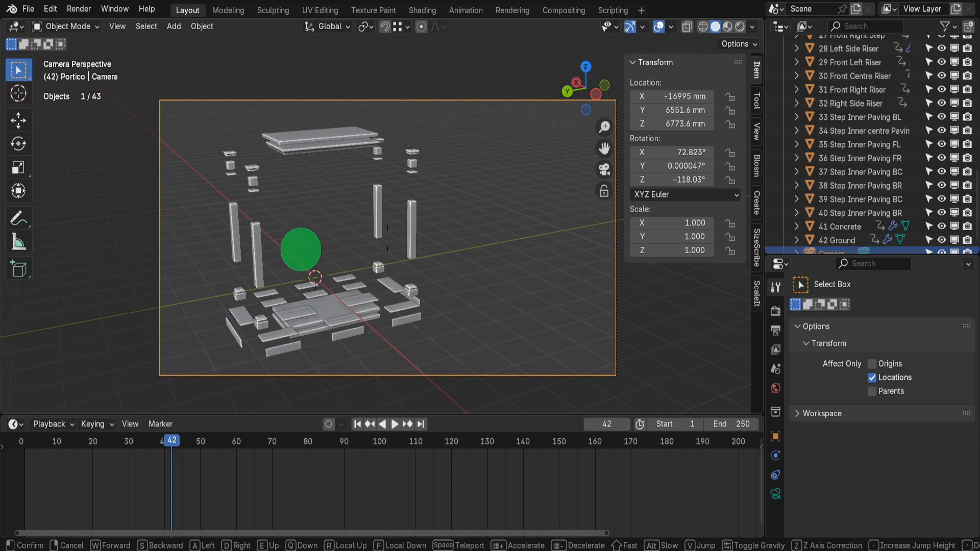
key("s")
left_click(305, 266)
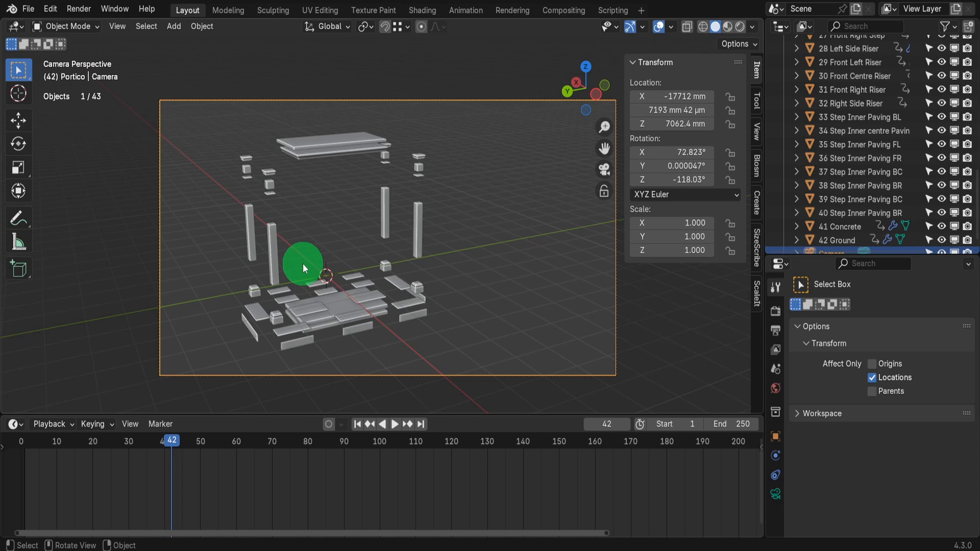
Make the camera orthographic with a scale of 12.2 and shift it about 492 mm sideways to reframe the portico.
left_click(776, 493)
left_click(871, 352)
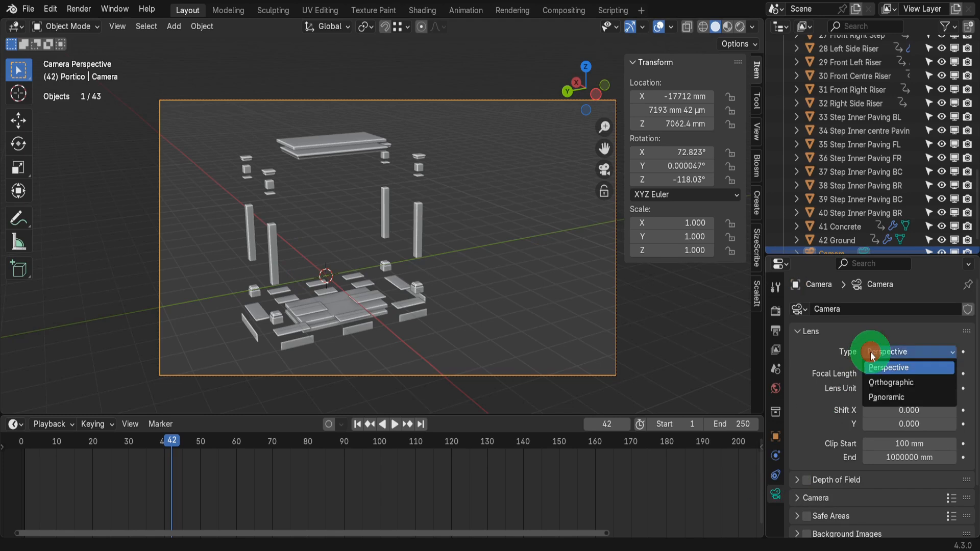
left_click(872, 383)
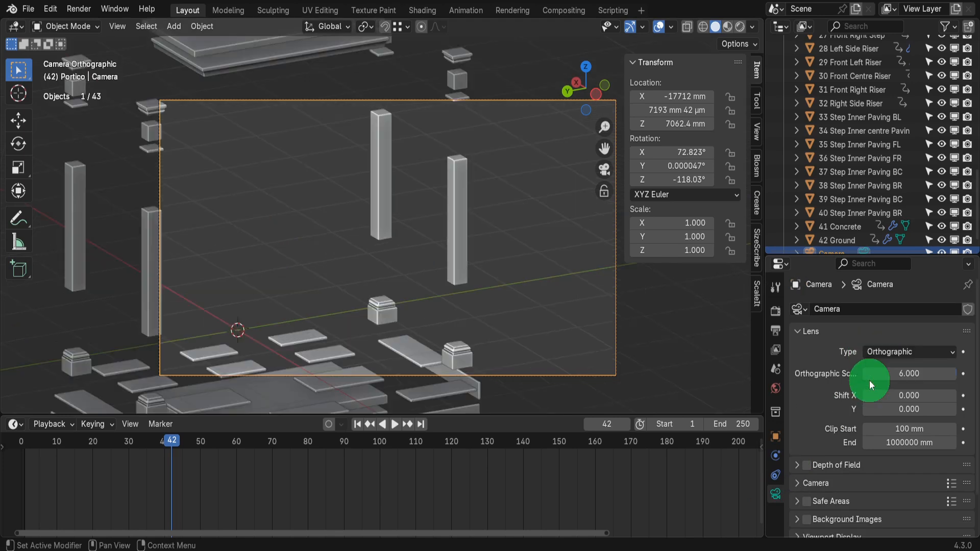
left_click_drag(101, 373, 132, 371)
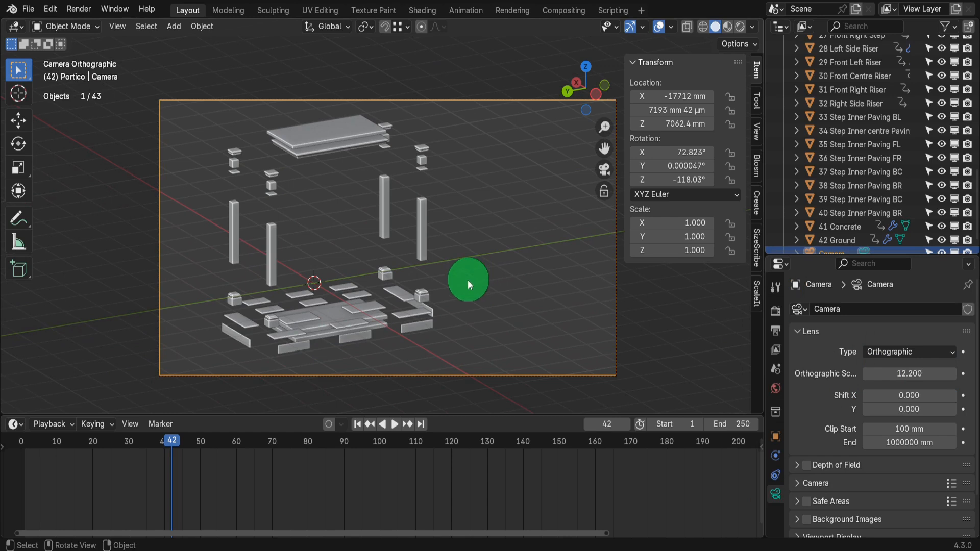
key("g")
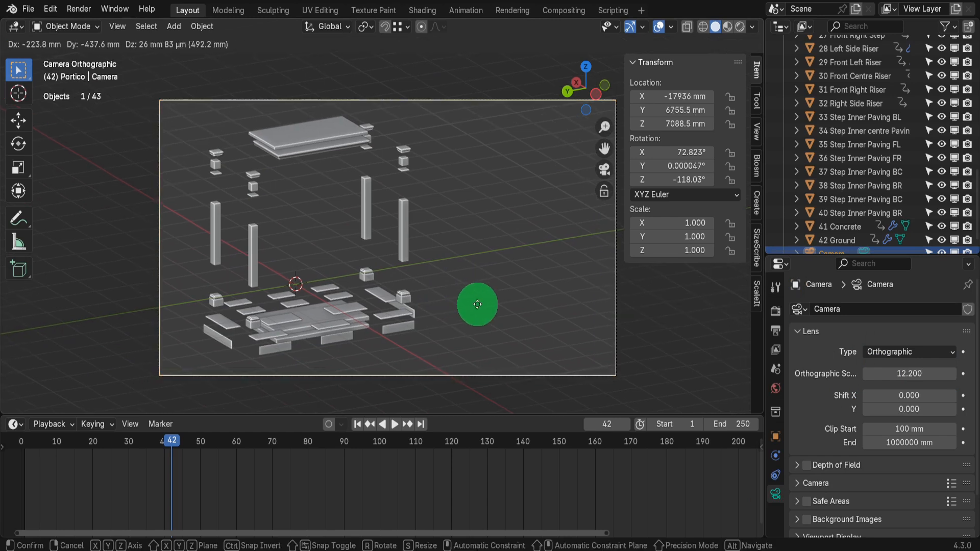
left_click(478, 304)
Spread all 42 portico parts apart by a scale of about 1.08 and shift the camera up about 96 mm.
left_click_drag(197, 128, 477, 357)
key("s")
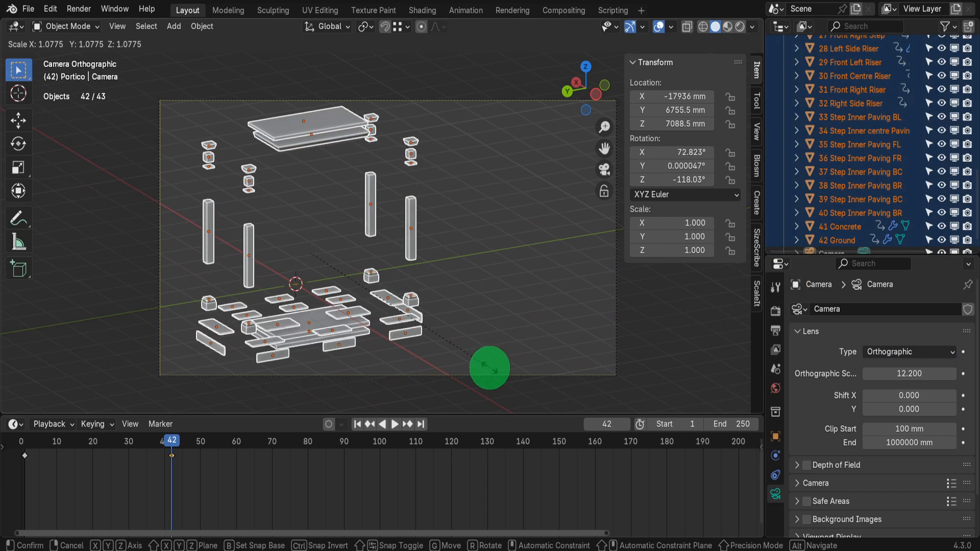
left_click(489, 367)
left_click(468, 373)
key("g")
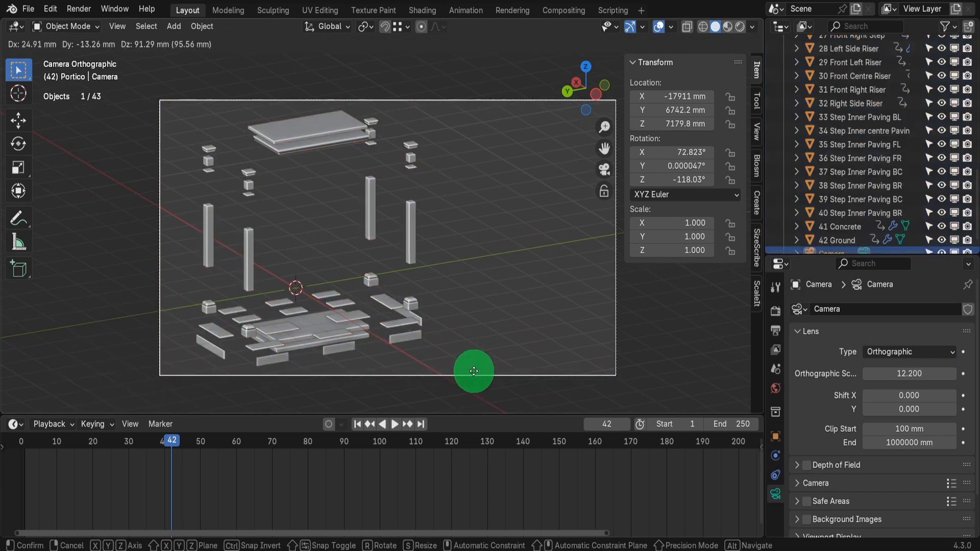
left_click(474, 371)
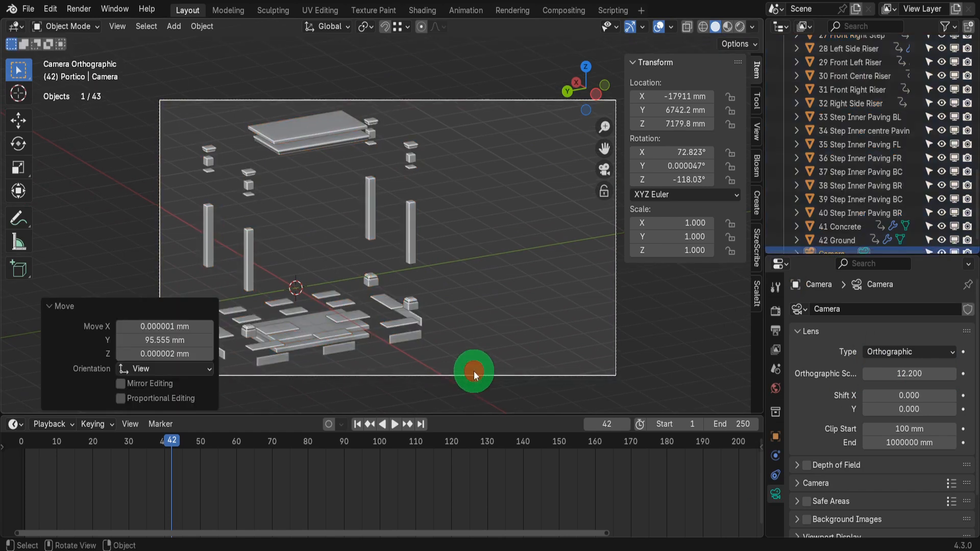
Enable auto keying and raise the 1 Top Cap about 325 mm along the global Z axis at frame 42.
left_click(328, 425)
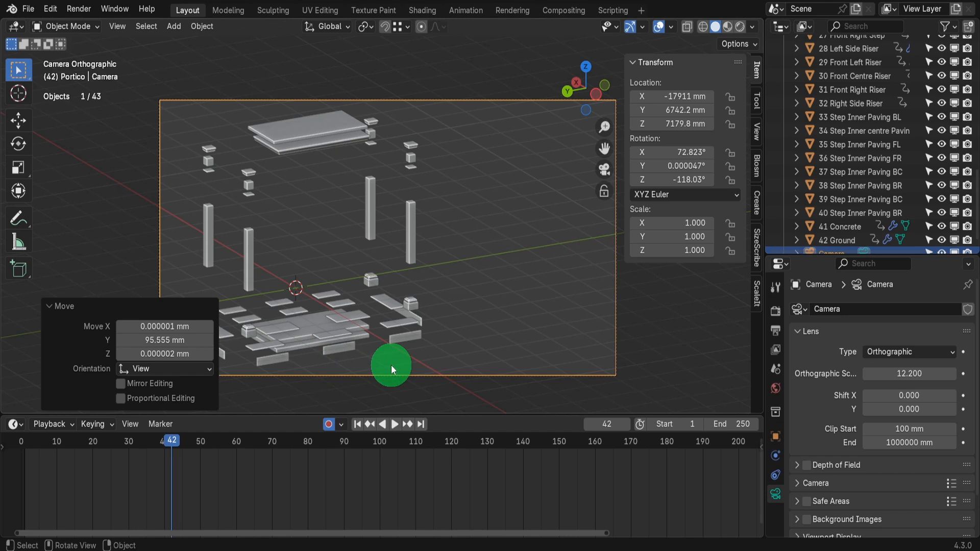
left_click(313, 130)
key("g")
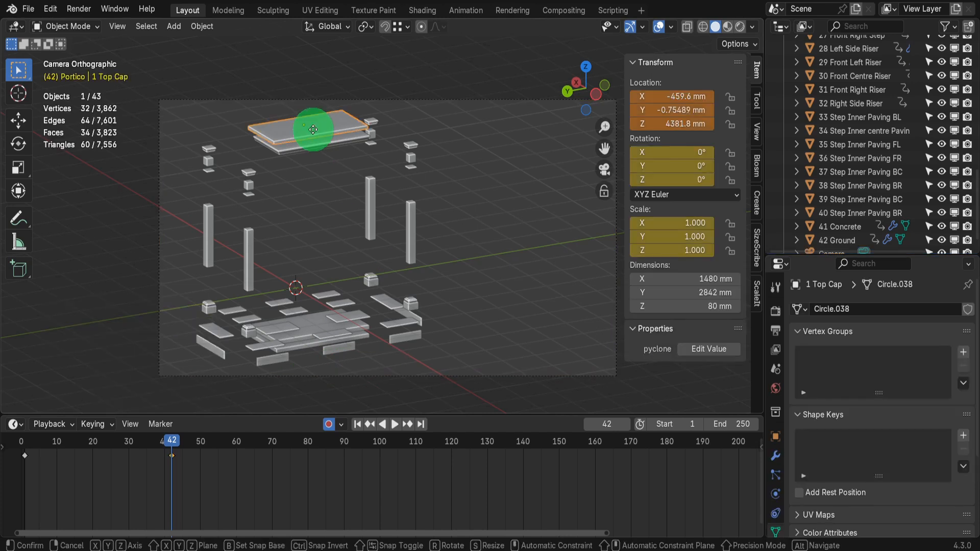
key("z")
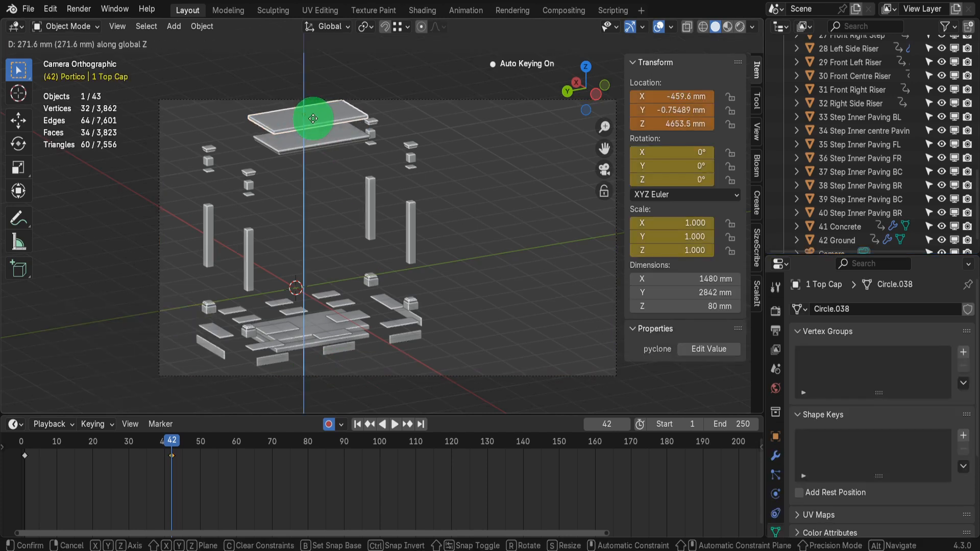
left_click(315, 113)
Move all parts of the front right and back right columns together about 590 mm outward along negative global Y.
left_click_drag(413, 134, 435, 311)
key("g")
key("y")
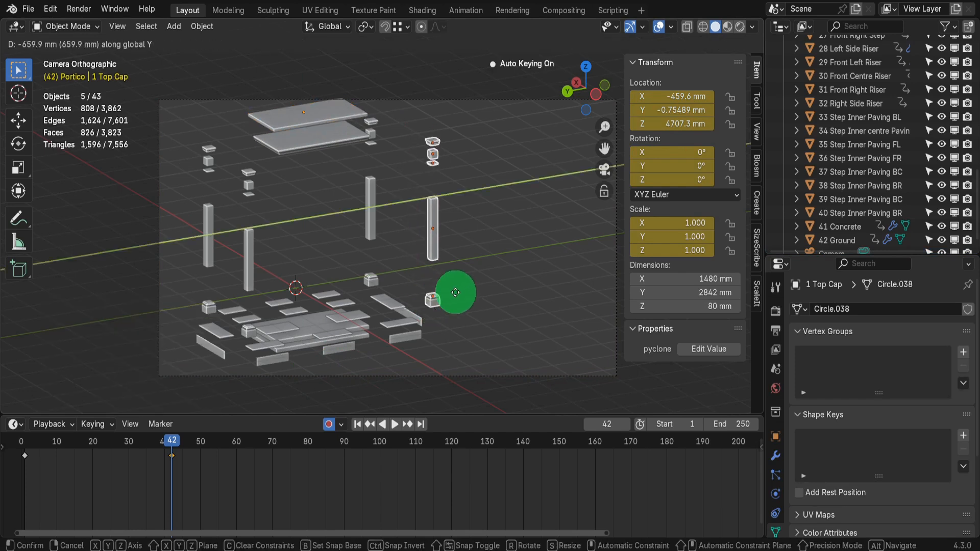
right_click(456, 292)
left_click_drag(377, 114, 387, 282)
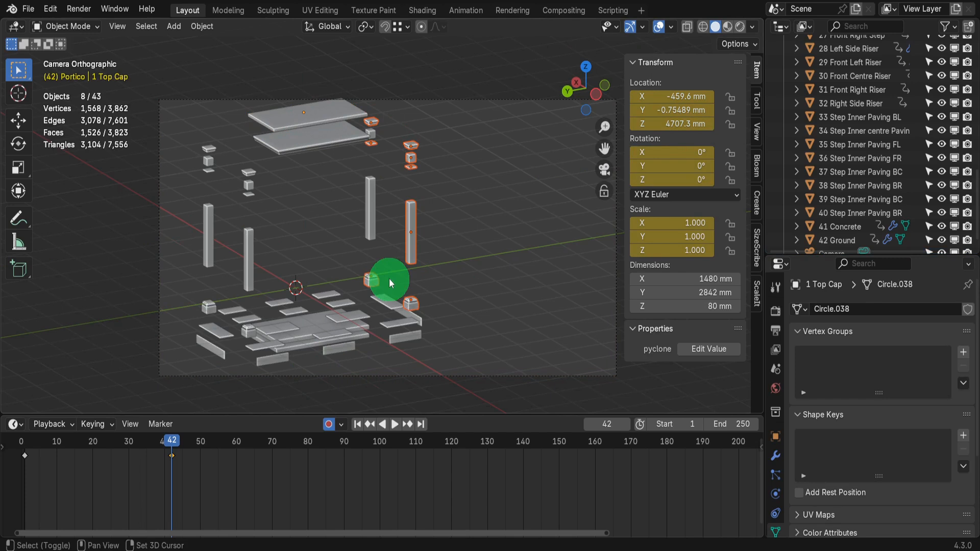
left_click(378, 133, "shift")
key("g")
key("y")
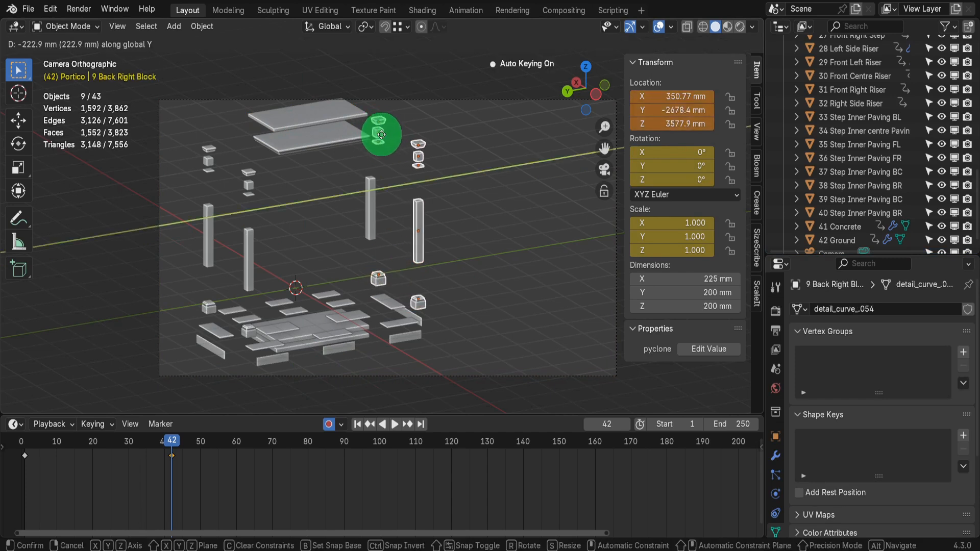
right_click(381, 134)
left_click(371, 179, "shift")
key("g")
key("y")
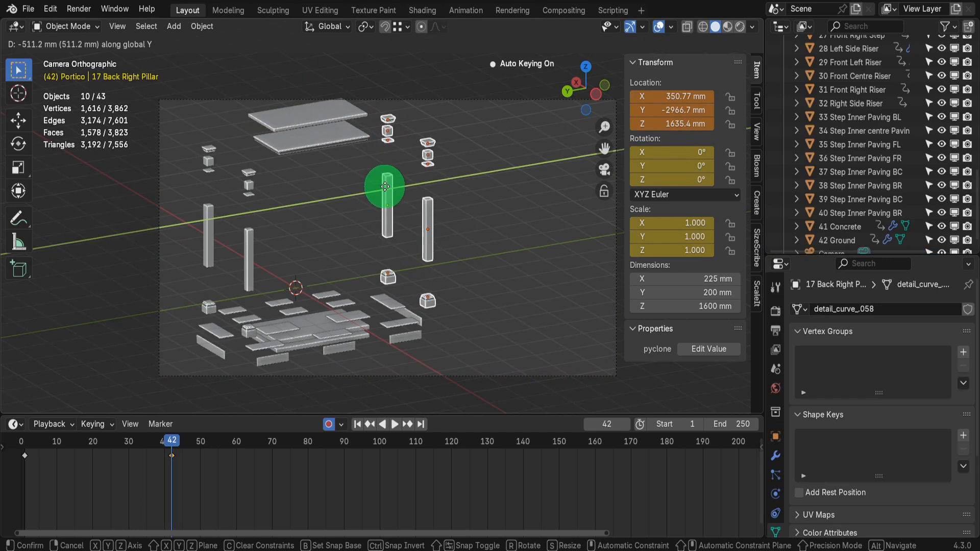
left_click(390, 193)
Move all parts of the front left and back left columns together about 594 mm outward along positive global Y.
left_click_drag(249, 159, 260, 283)
left_click_drag(199, 138, 214, 309, "shift")
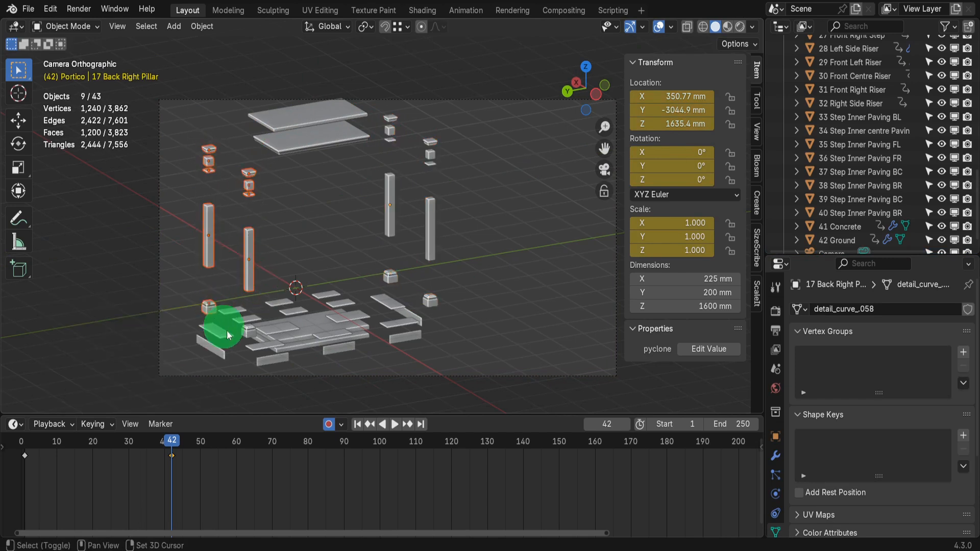
left_click(255, 336, "shift")
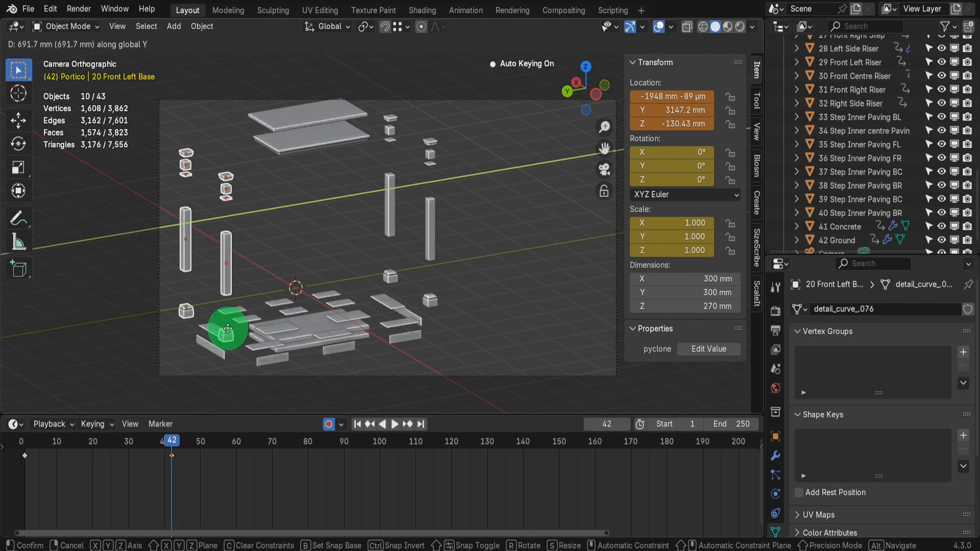
left_click(233, 334)
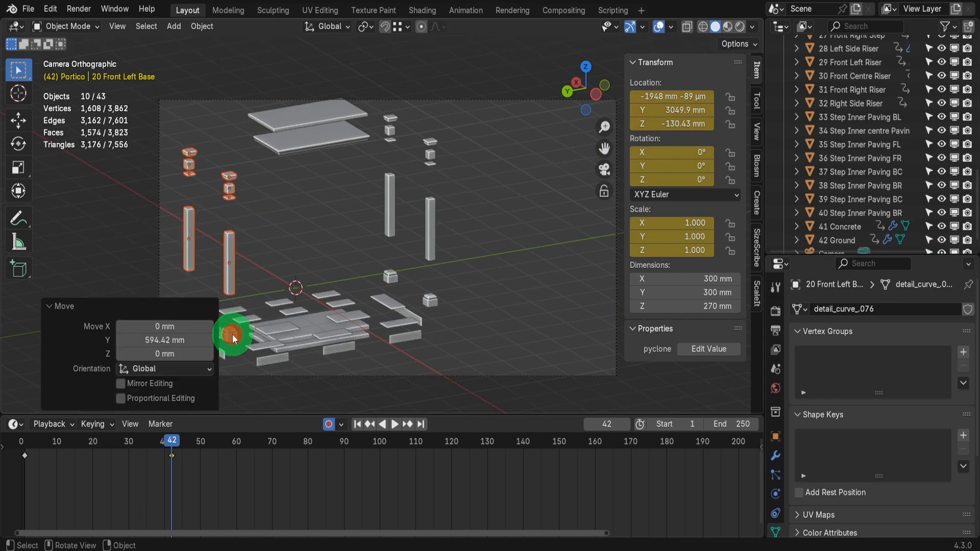
Set the camera's orthographic scale to 12.76 and shift the camera about 179 mm to reframe the widened portico.
left_click(315, 376)
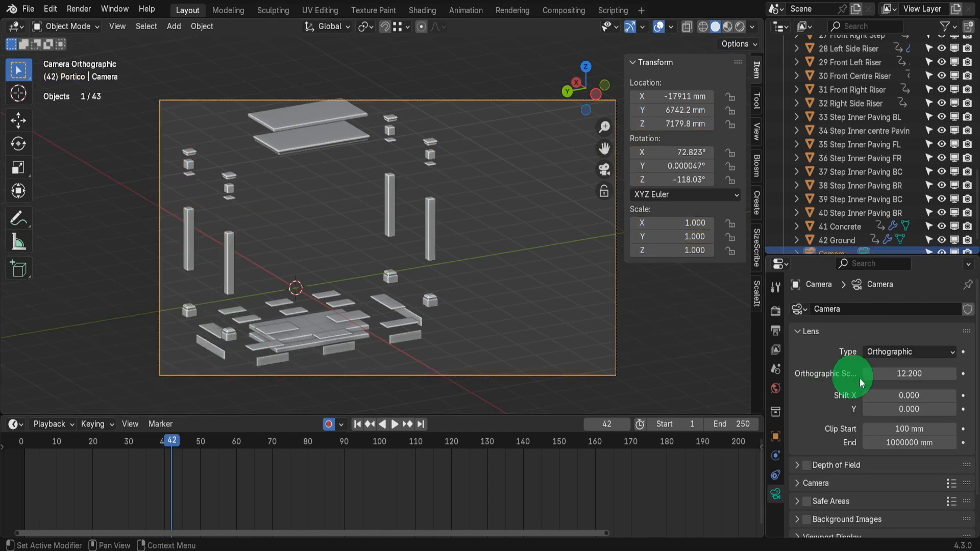
left_click_drag(884, 377, 119, 376)
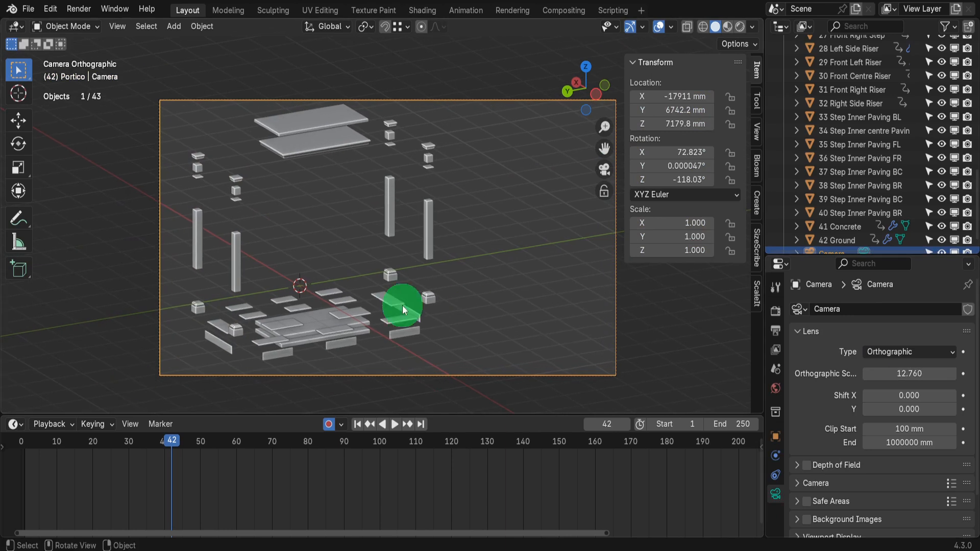
key("g")
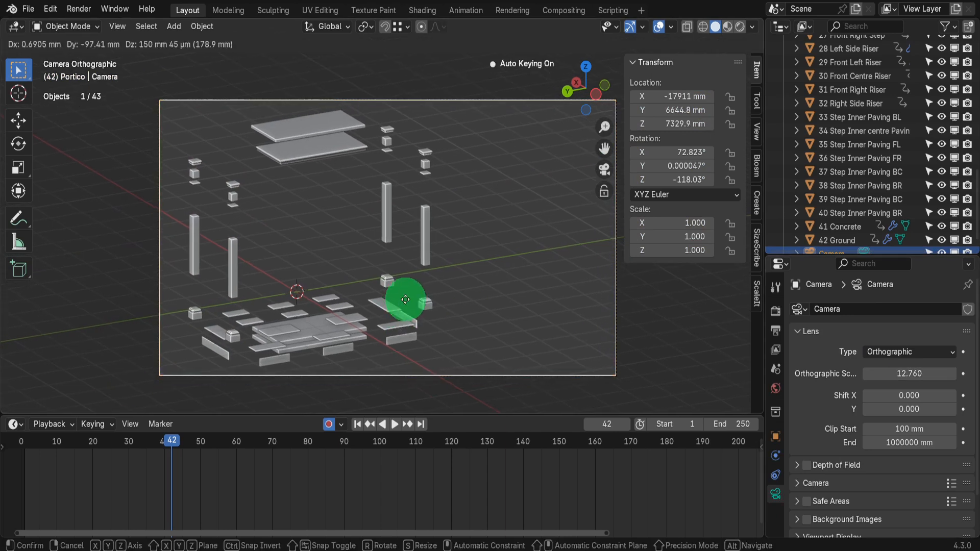
left_click(406, 300)
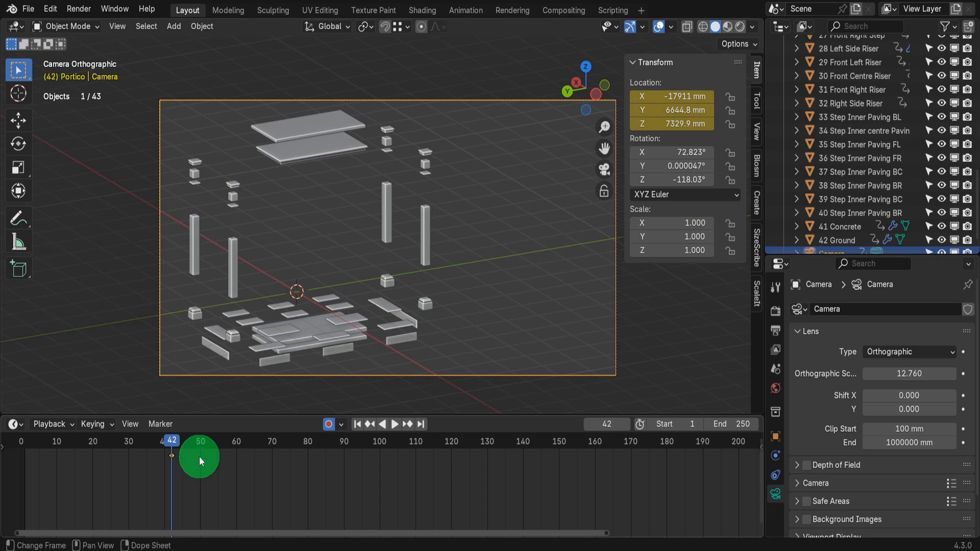
Delete the camera's location keyframe at frame 42.
right_click(173, 455)
left_click(172, 455)
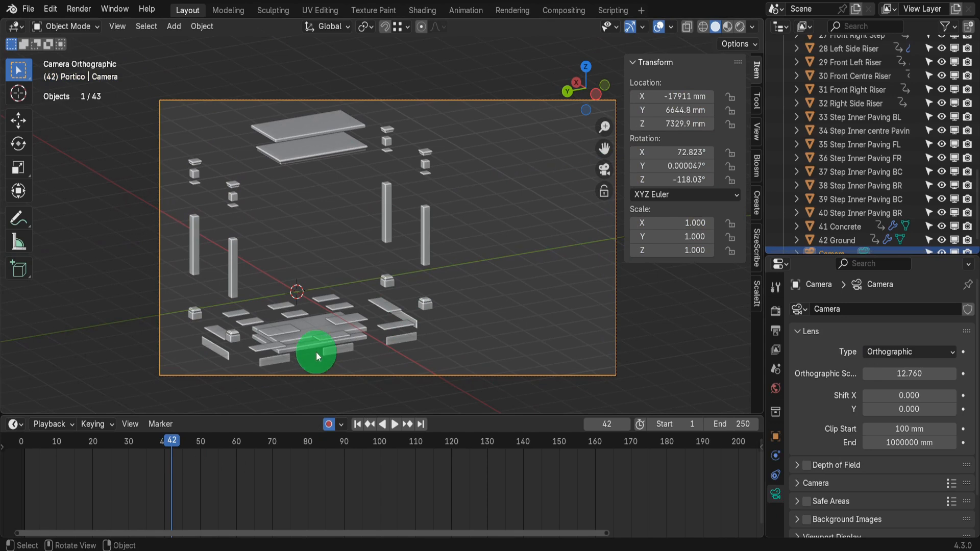
Export the object sizes with SizeScribe in metric units under the file name Portico.
left_click(756, 262)
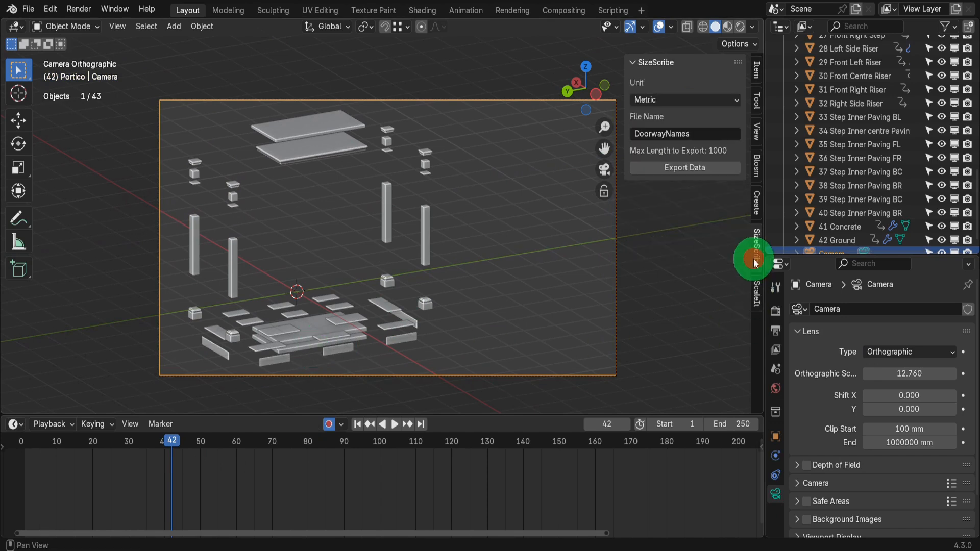
left_click(707, 131)
key("BackSpace")
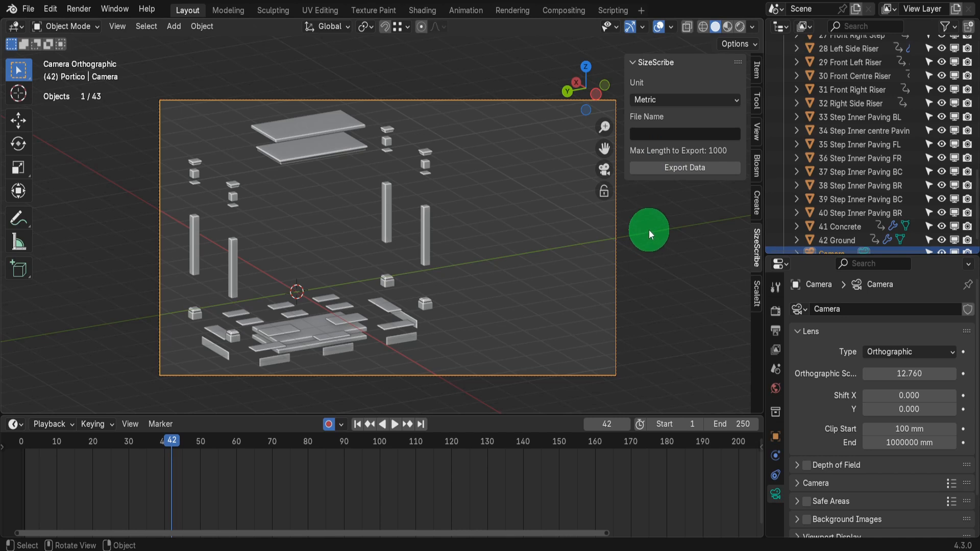
left_click(655, 134)
type("Portico")
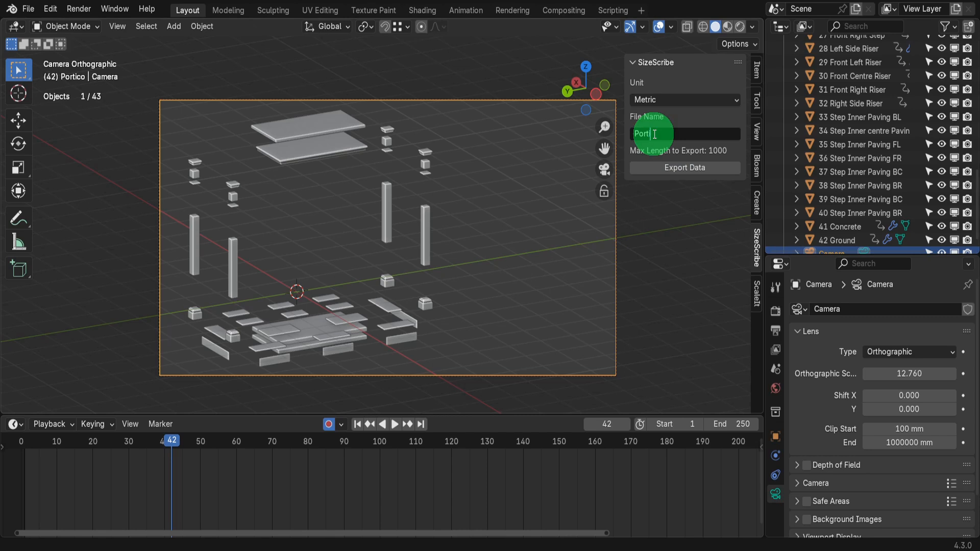
key("Return")
left_click(667, 169)
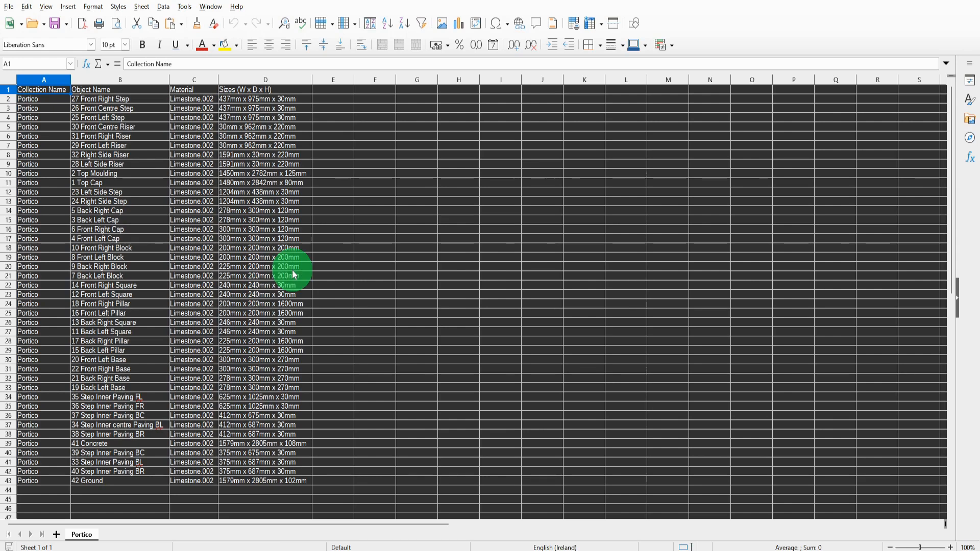
Copy the Object Name column and then the Sizes (W x D x H) column to the clipboard, and switch back to Blender.
left_click(101, 81)
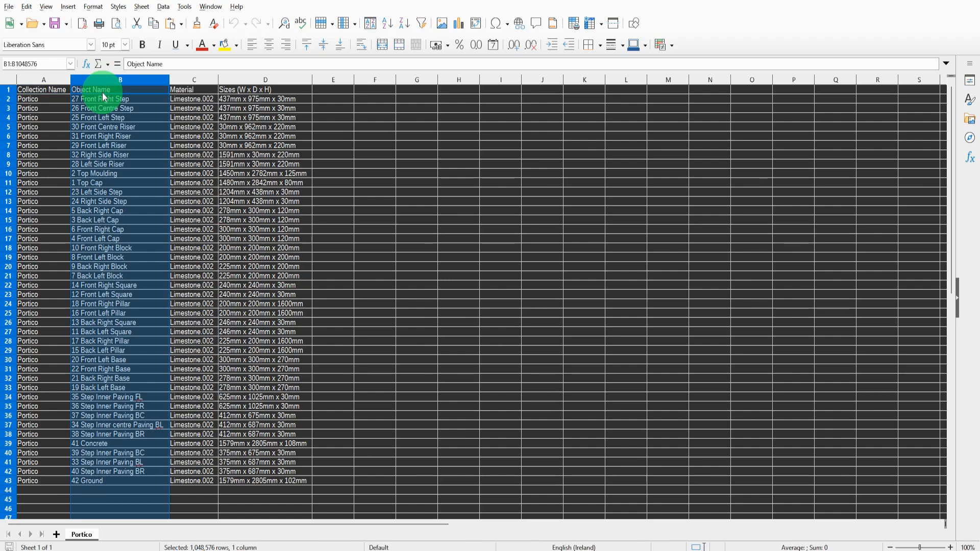
key("ctrl+c")
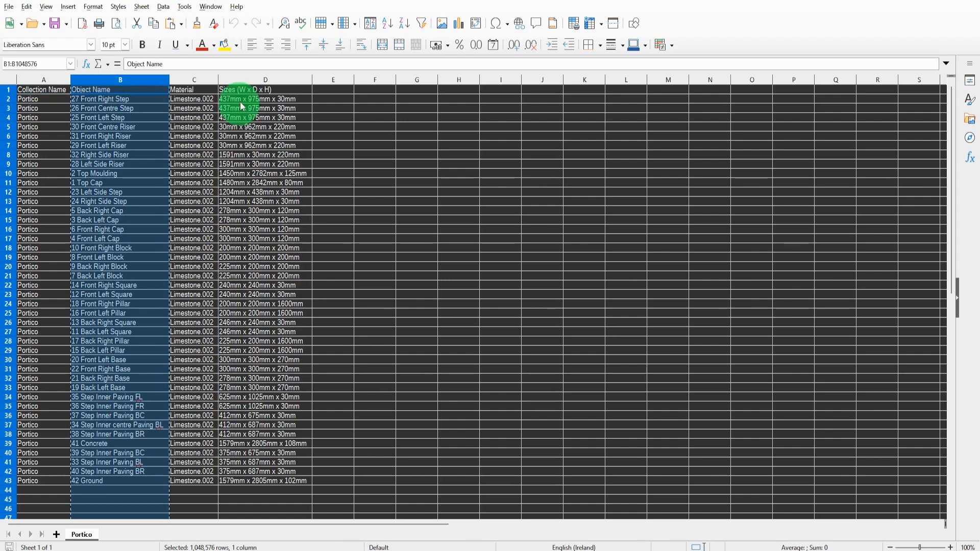
left_click(256, 81)
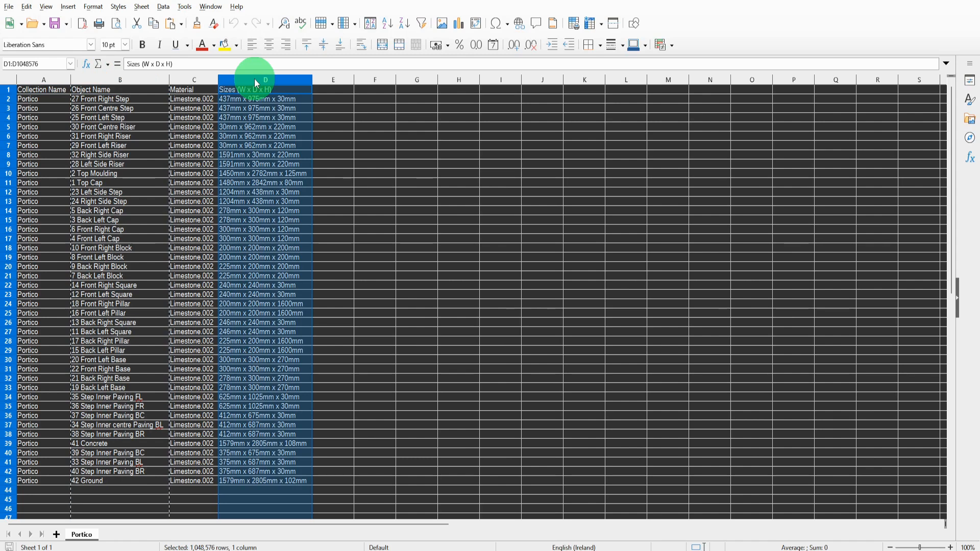
key("ctrl+c")
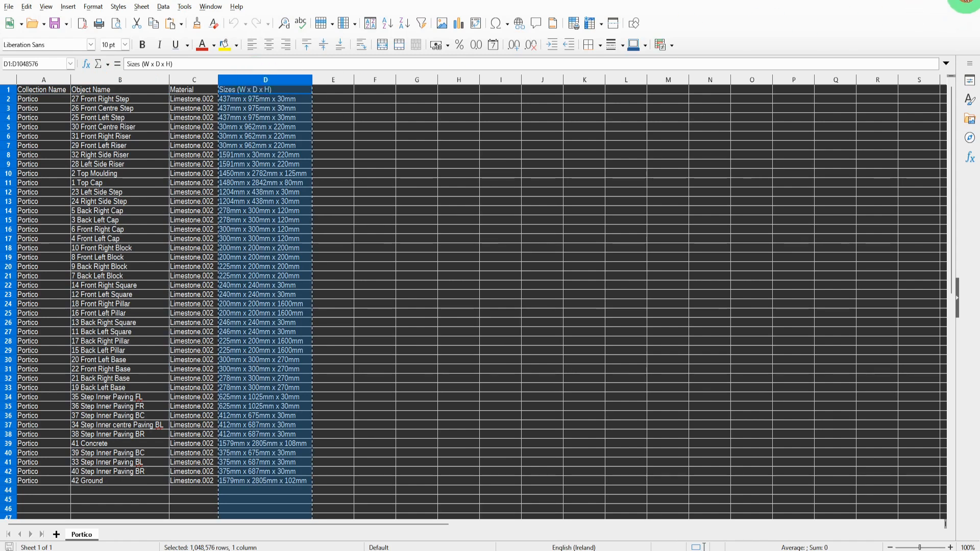
left_click(965, 2)
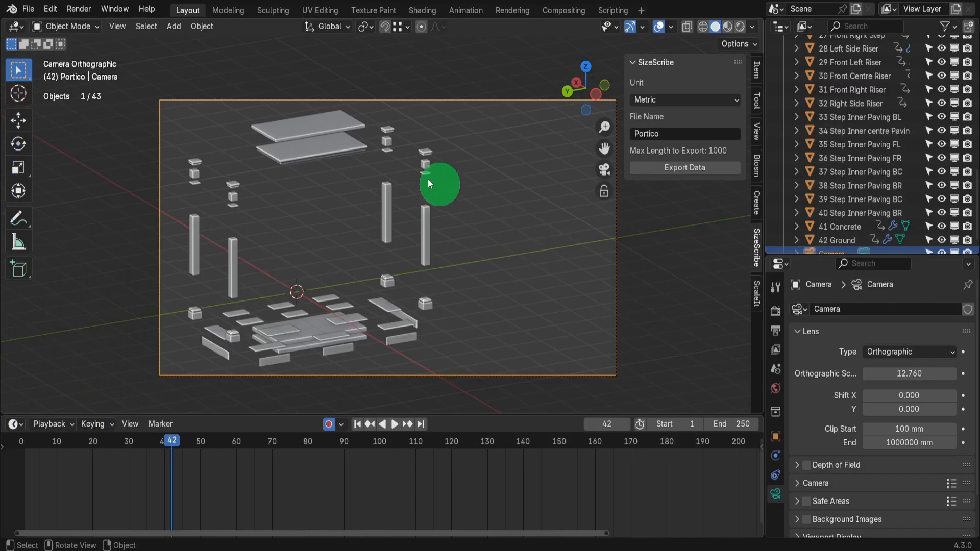
Add a text object and set its rotation to 90° in X and -90° in Z.
left_click(173, 26)
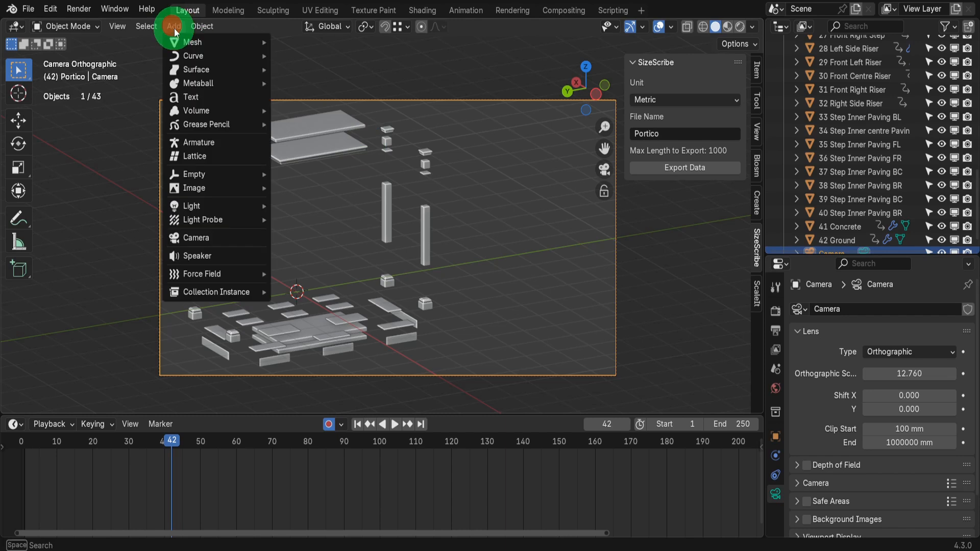
left_click(193, 98)
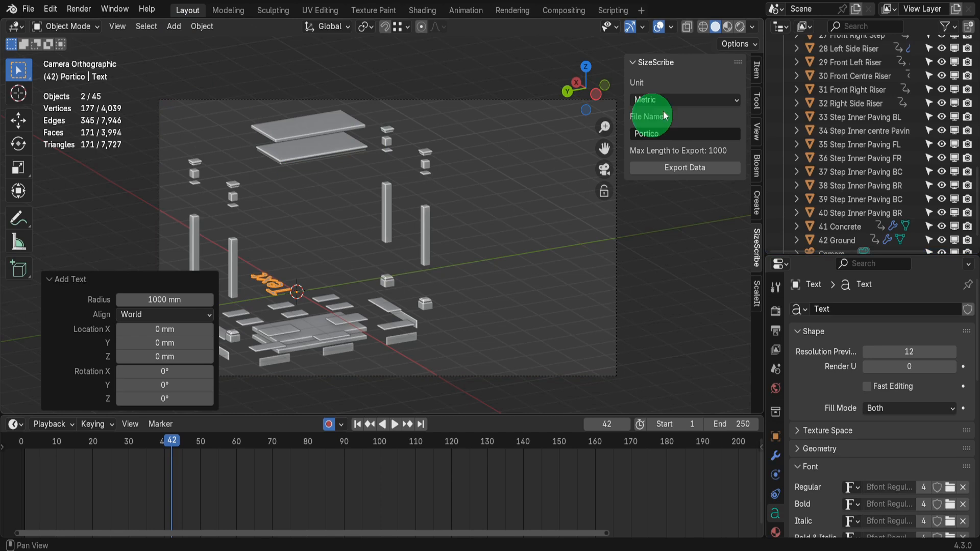
left_click(757, 70)
left_click(677, 153)
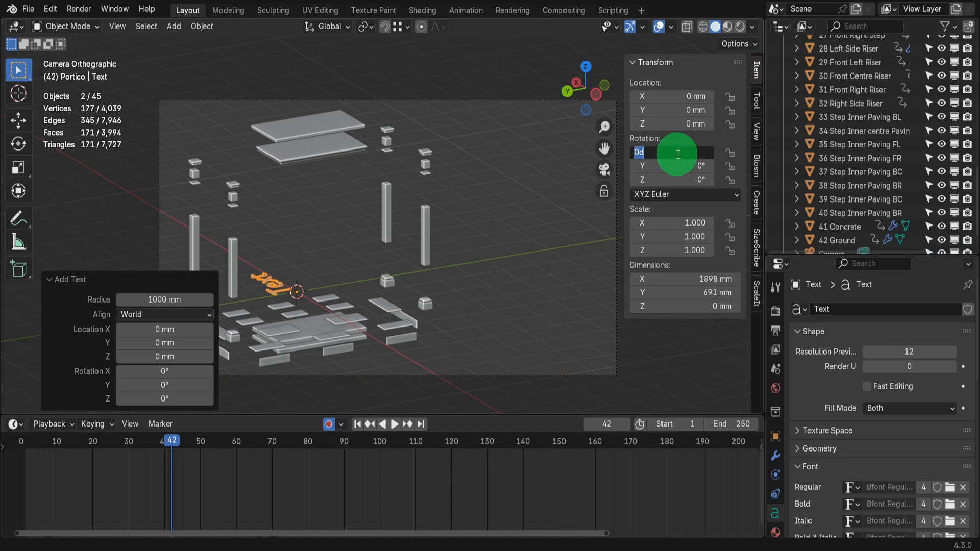
type("90")
key("Return")
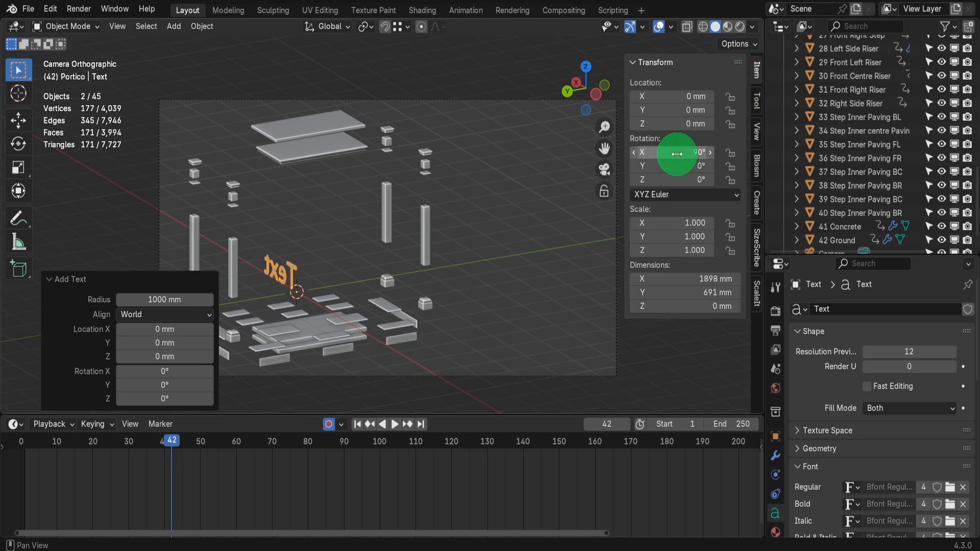
left_click(665, 177)
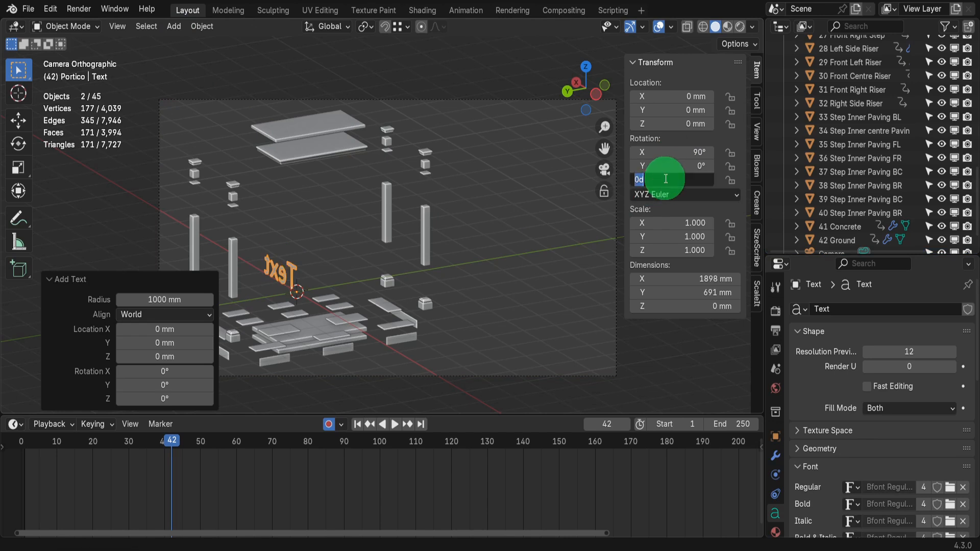
type("-90")
key("Return")
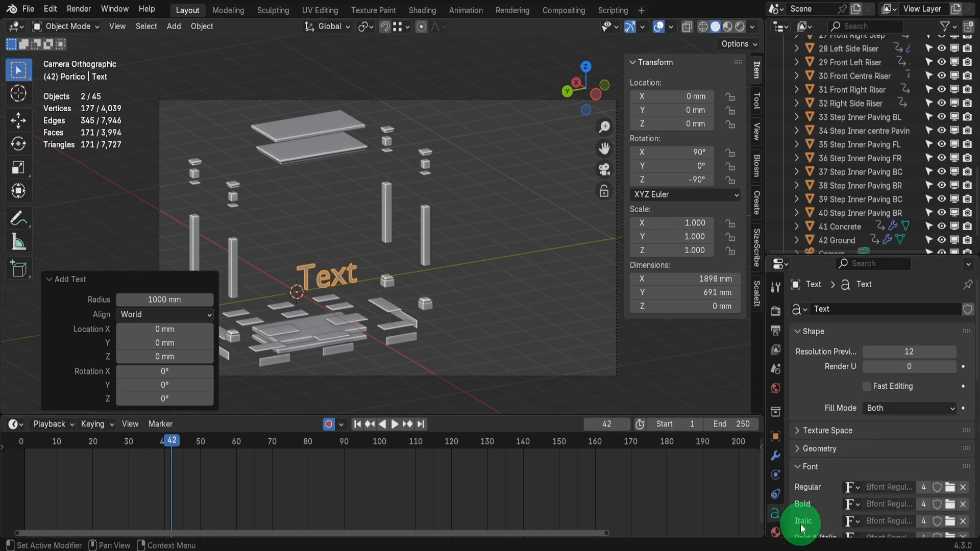
Review the text object's horizontal and vertical paragraph alignment settings.
scroll(850, 463, "down", 15)
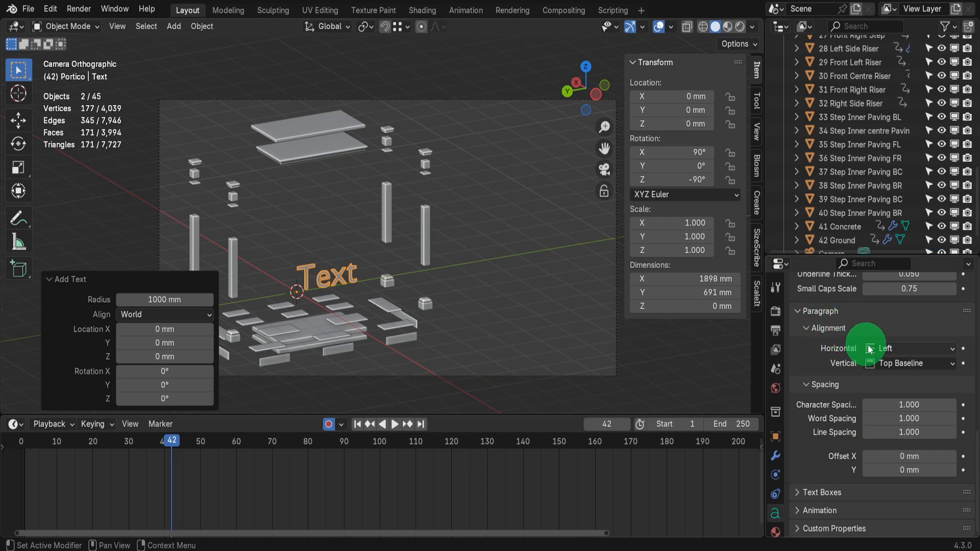
left_click(891, 348)
left_click(893, 363)
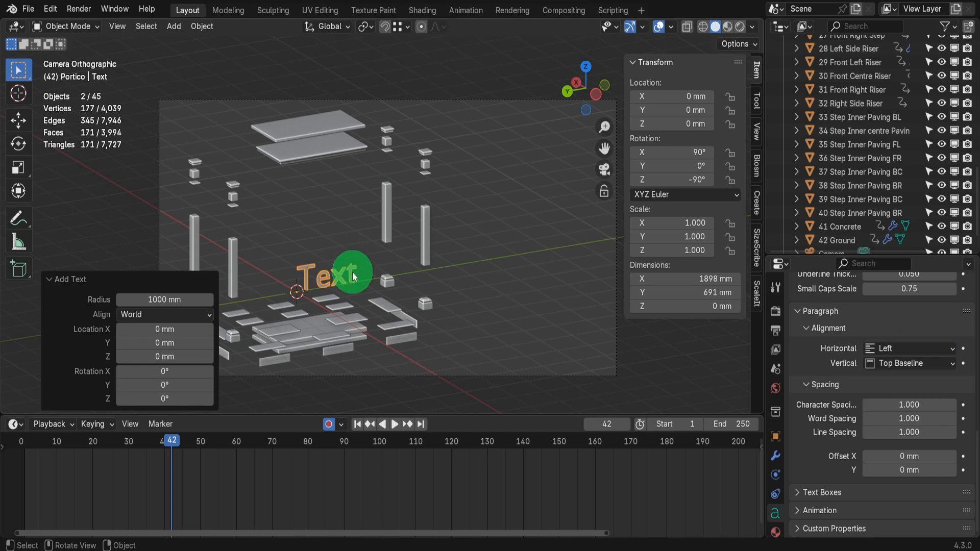
Replace the text object's default wording with the Object Name column from the clipboard history.
key("Tab")
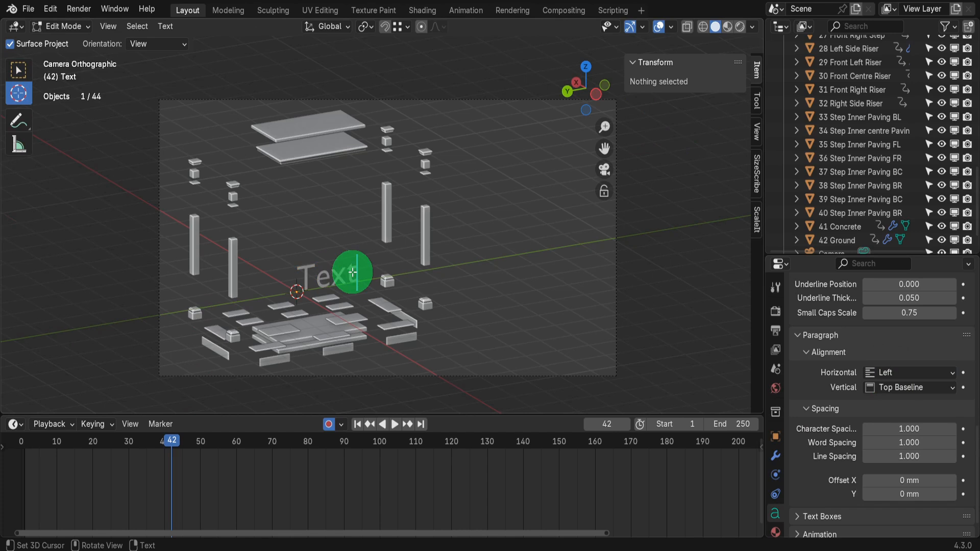
key("ctrl+a")
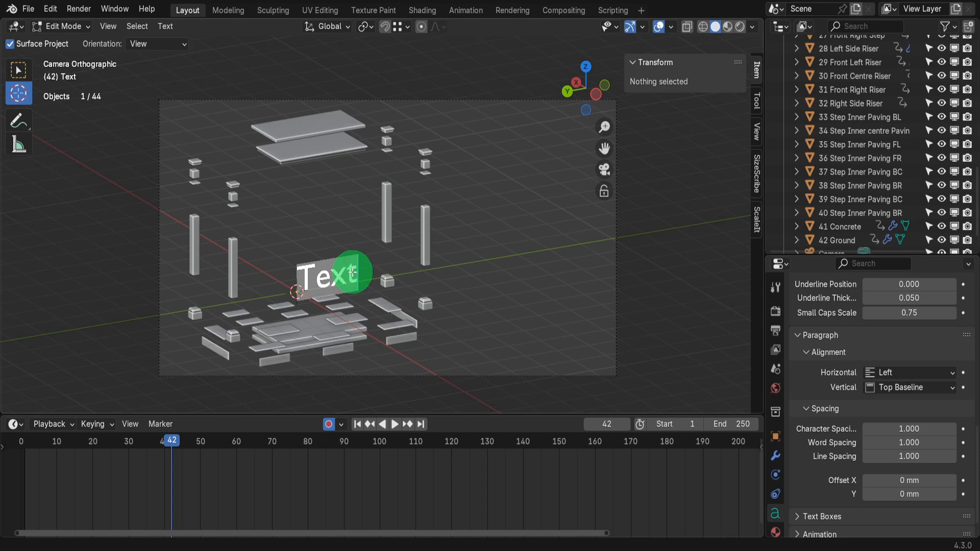
key("super+v")
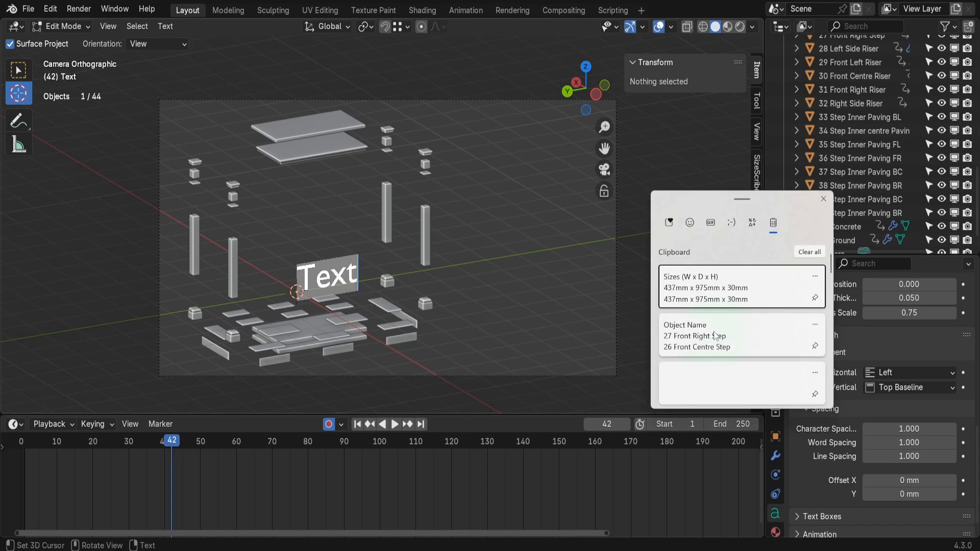
left_click(714, 337)
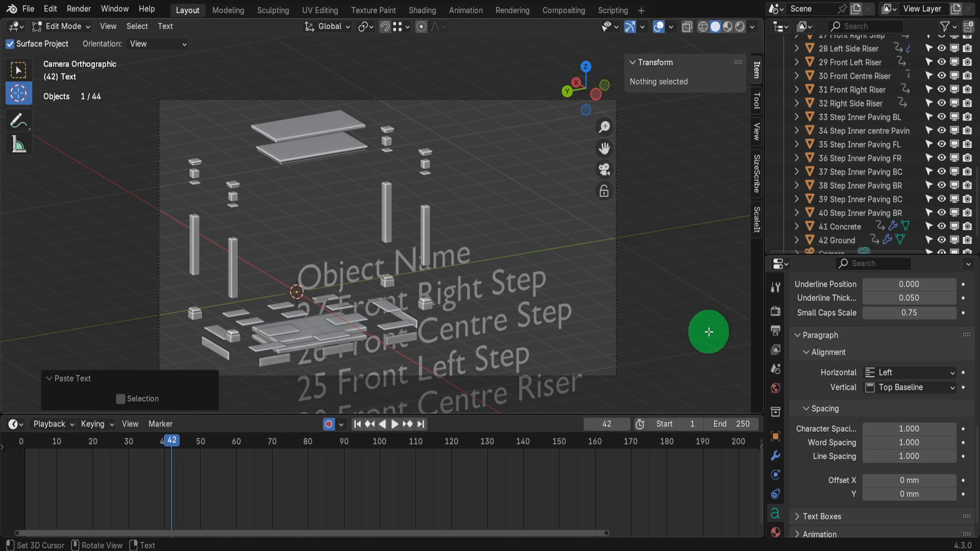
key("Tab")
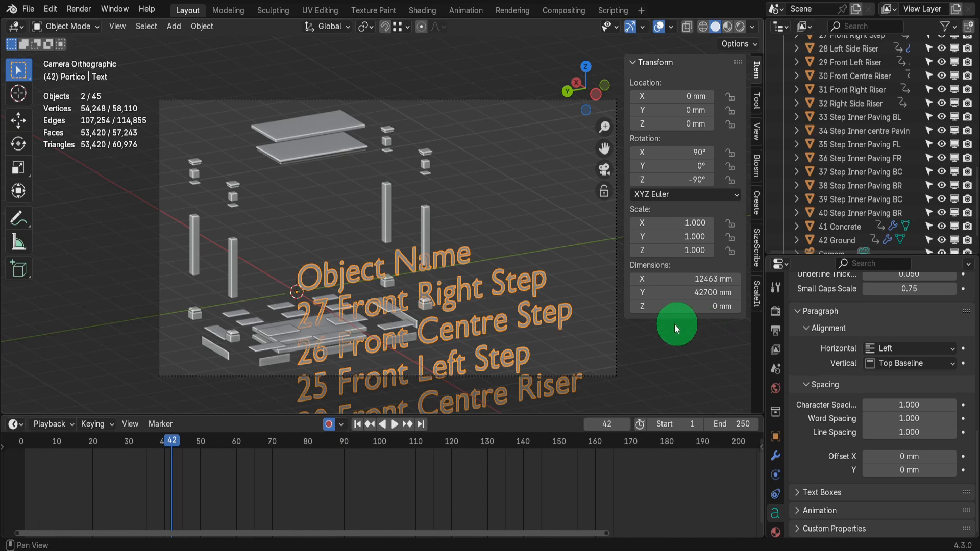
Turn off the transform option that affects only locations, so the text can be scaled.
key("s")
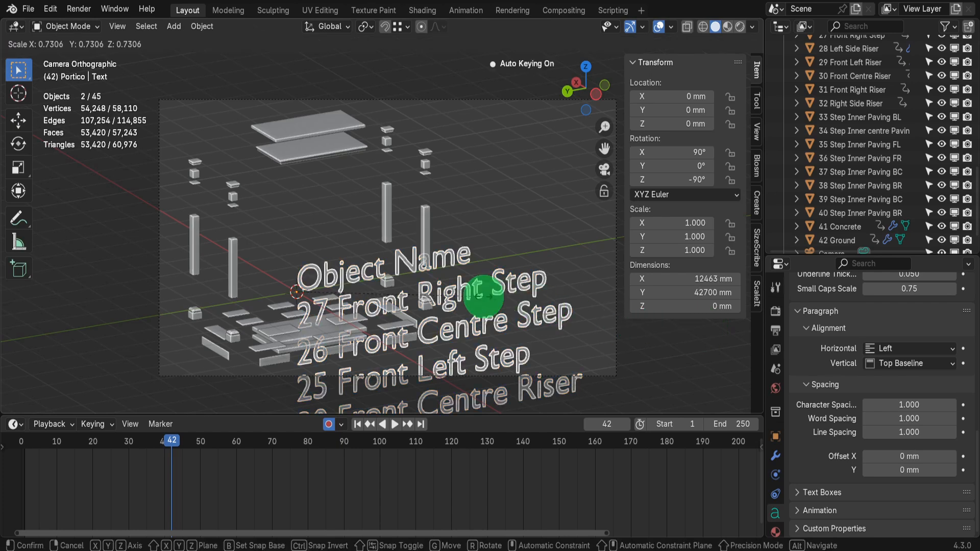
right_click(483, 296)
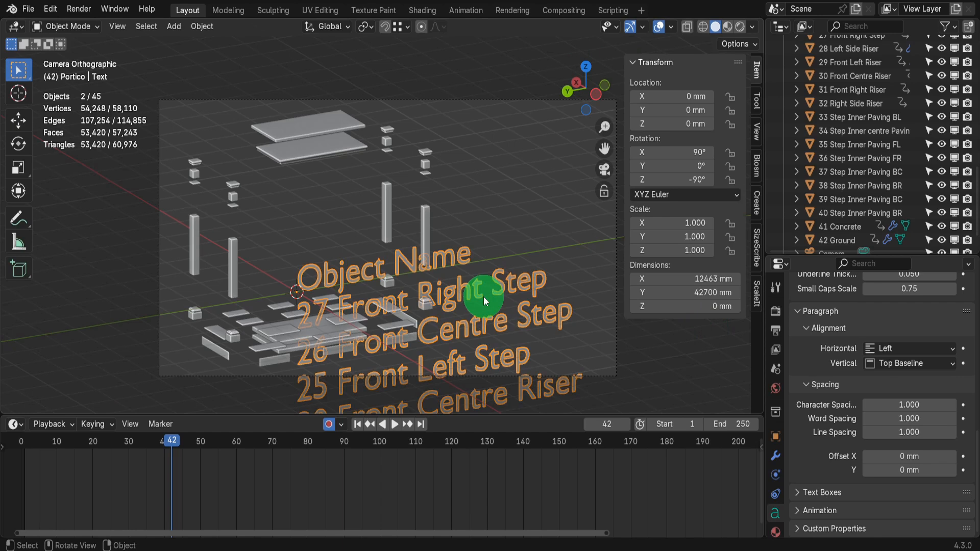
left_click(775, 287)
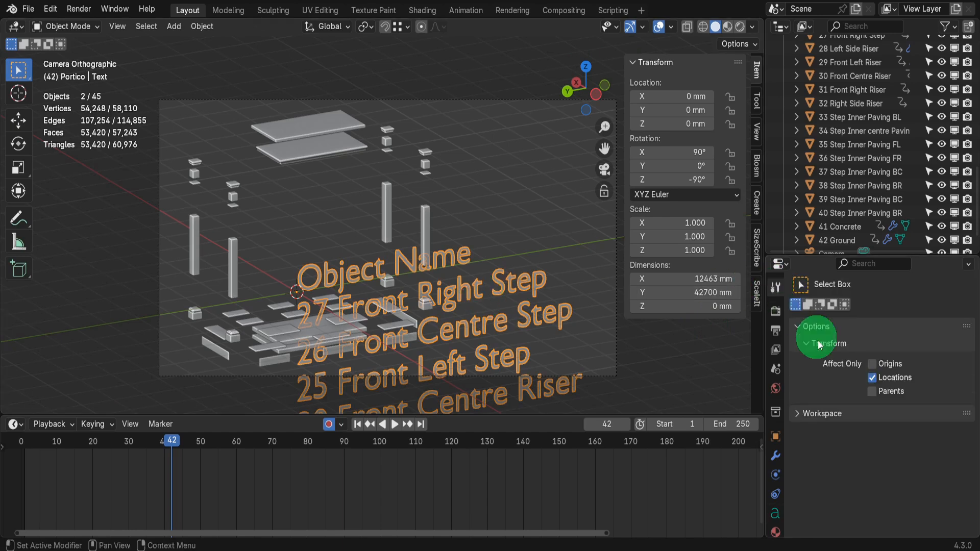
left_click(872, 378)
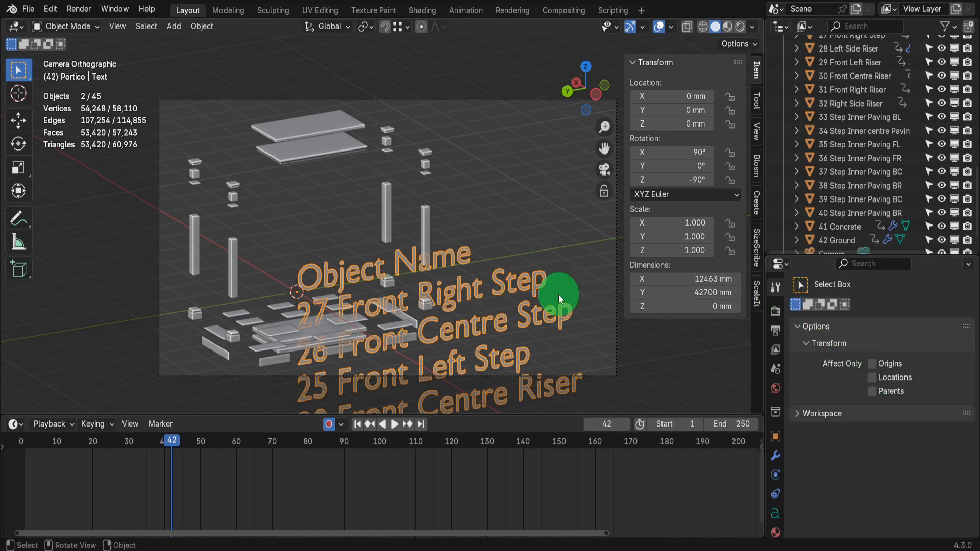
Scale the name list to about 0.156 and move it beside the exploded portico, at about X -998, Y -4693, Z 4283 mm.
key("s")
left_click(385, 292)
key("g")
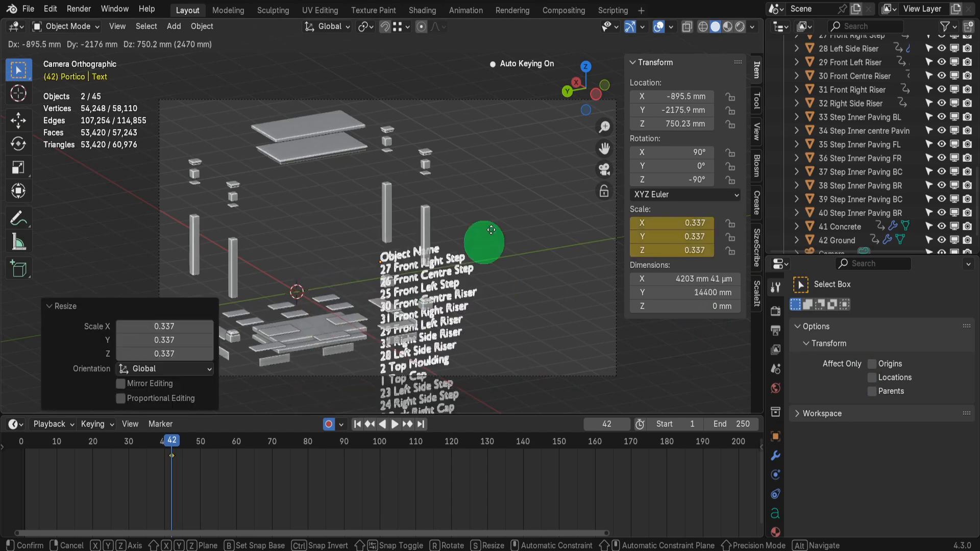
left_click(520, 109)
key("s")
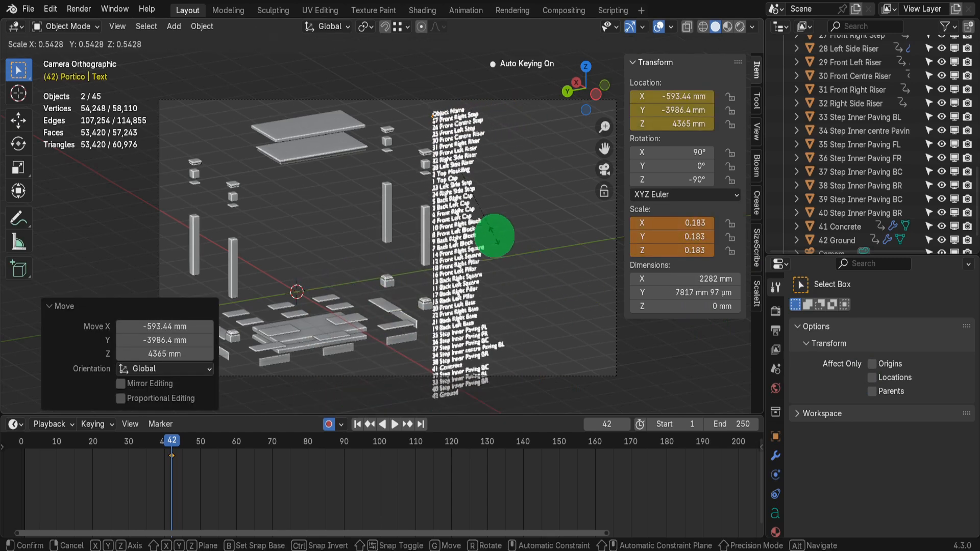
left_click(483, 222)
key("g")
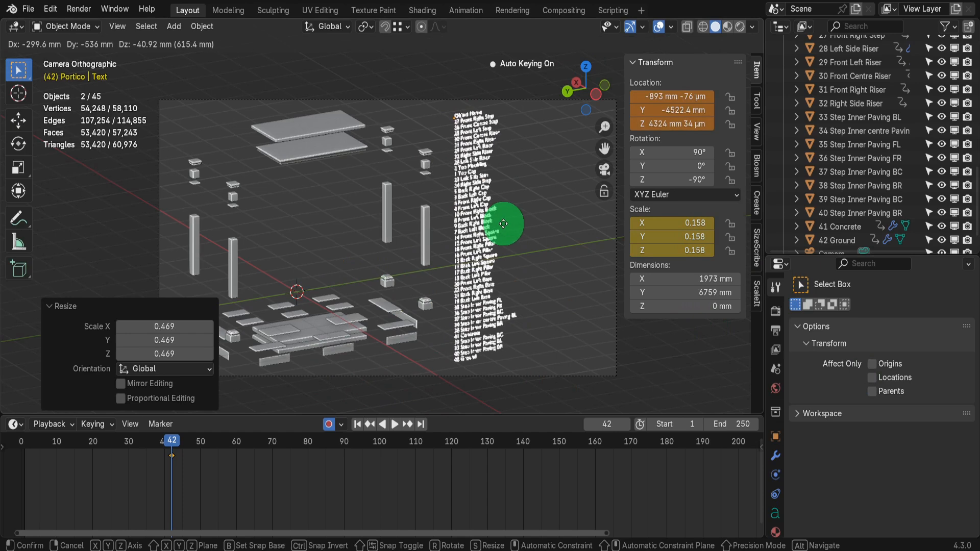
left_click(509, 222)
key("s")
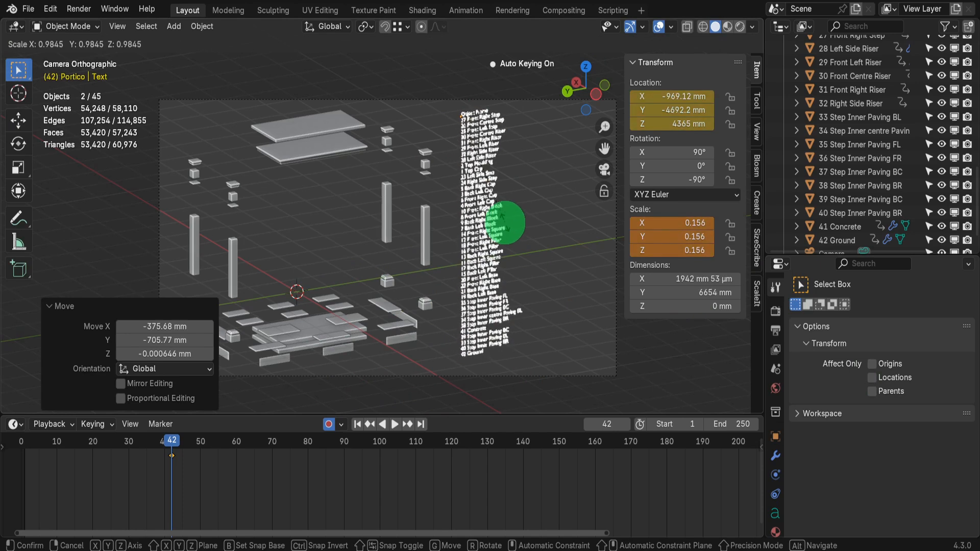
left_click(506, 223)
key("g")
left_click(505, 226)
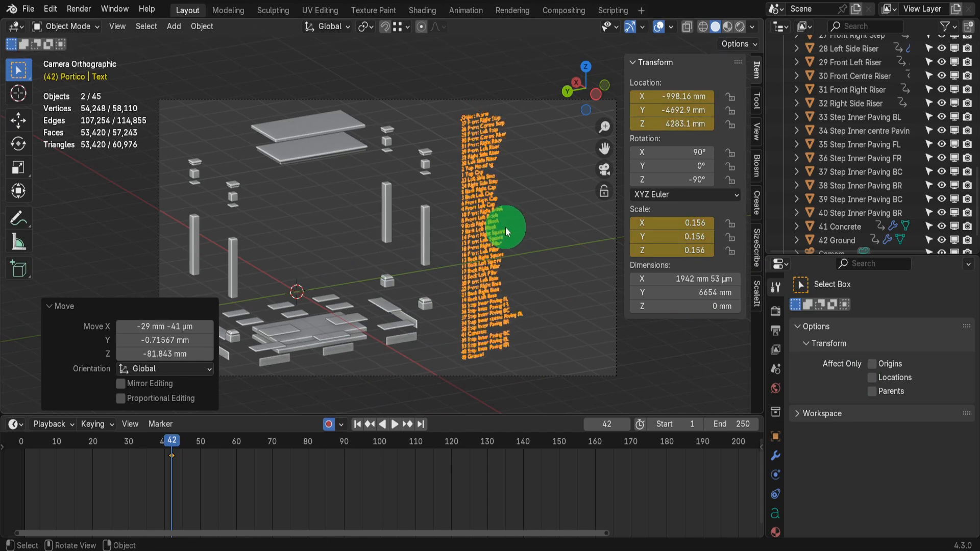
Duplicate the name list about 2114 mm along negative global Y.
key("shift+d")
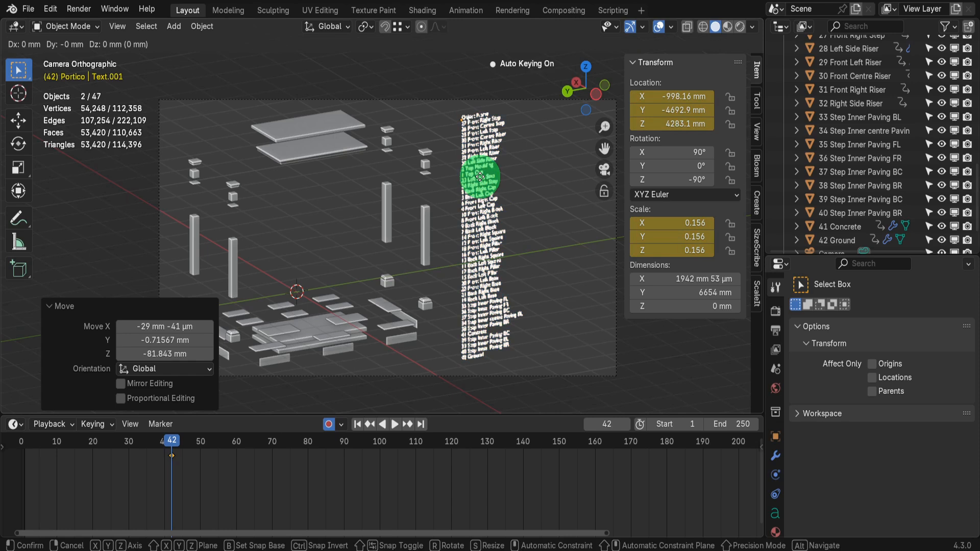
key("y")
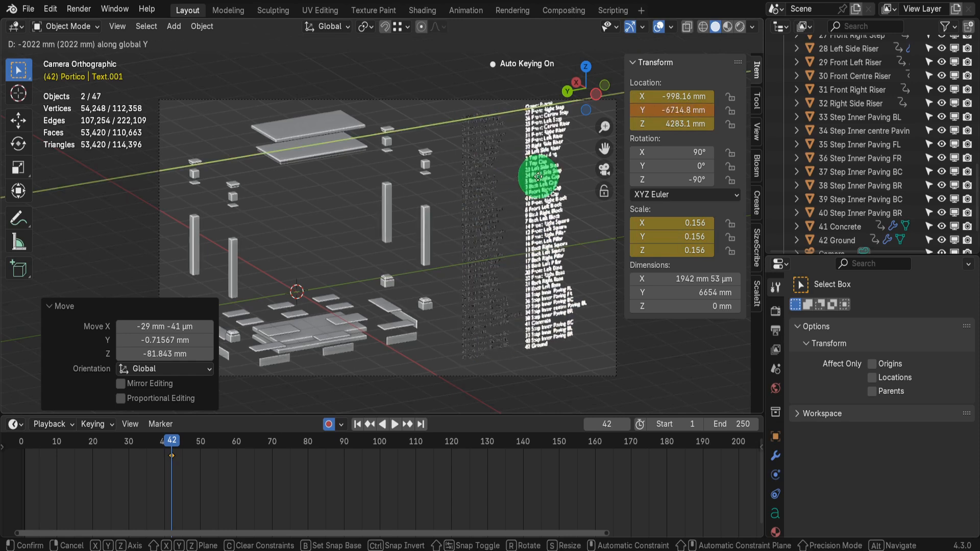
left_click(542, 182)
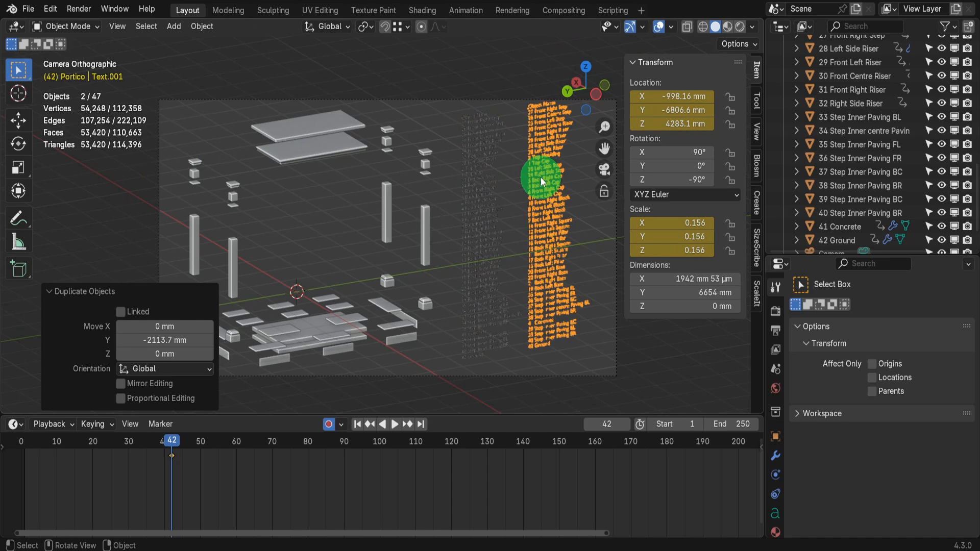
Replace the duplicated list's text with the Sizes (W x D x H) column from the clipboard history.
key("Tab")
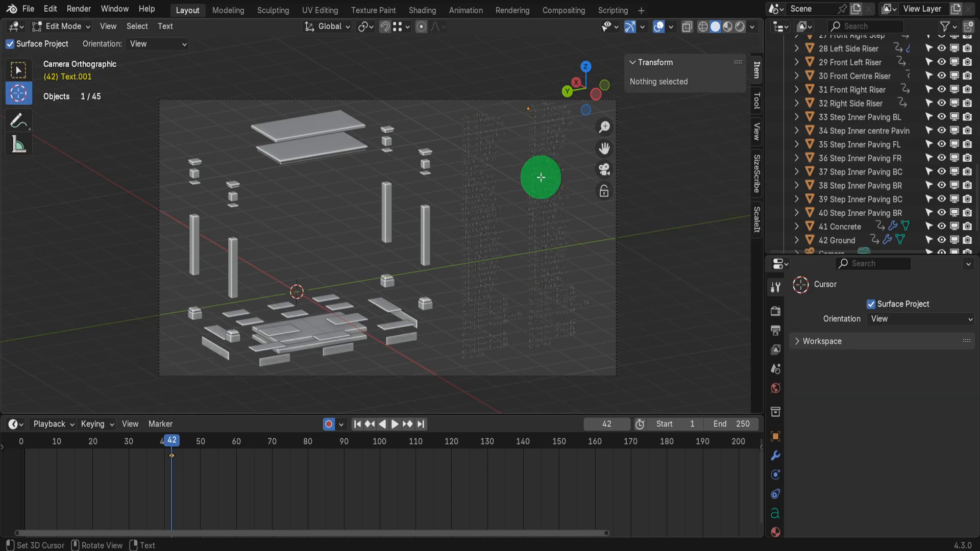
key("ctrl+a")
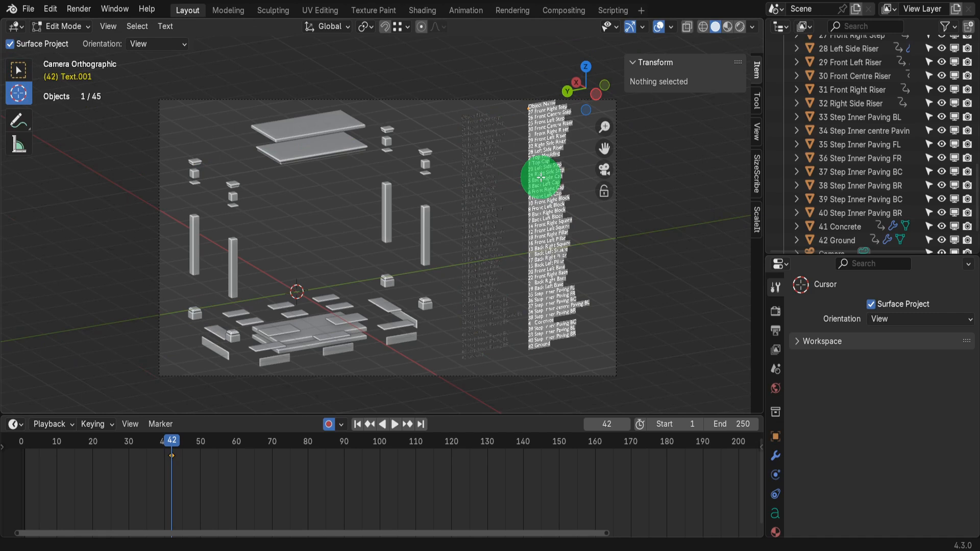
key("super+v")
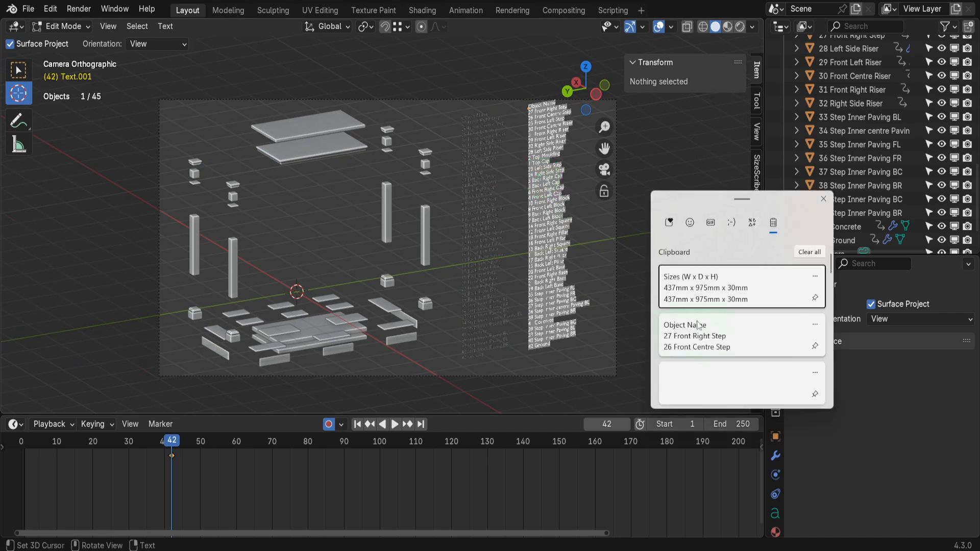
left_click(707, 289)
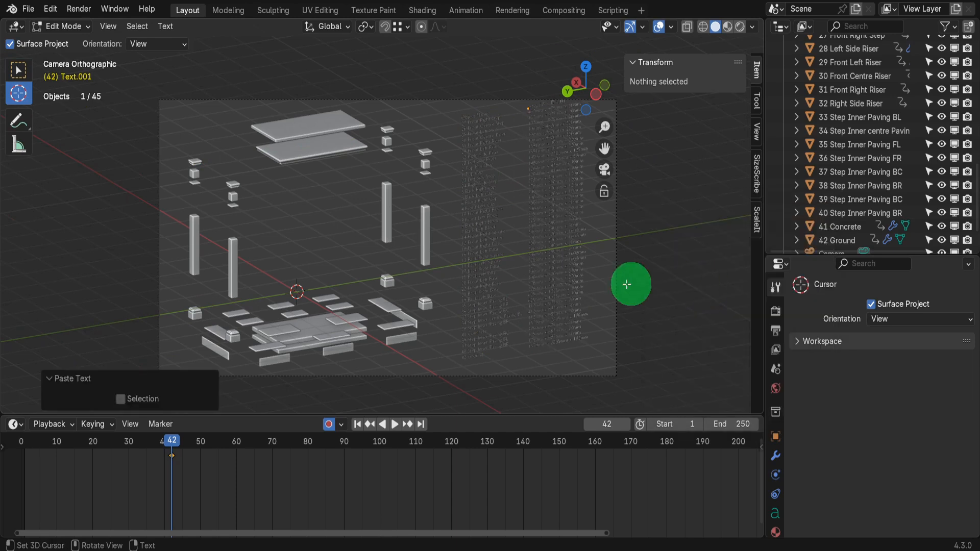
key("Tab")
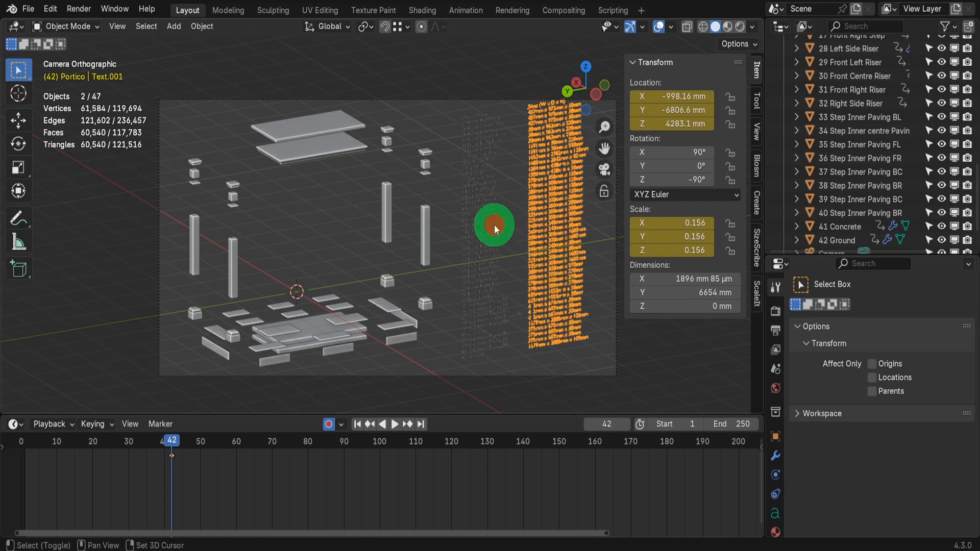
Scale both text lists together by about 0.893 and move them about -138 mm in X, 9 mm in Y and -409 mm in Z.
left_click(494, 225)
left_click(559, 262, "shift")
key("s")
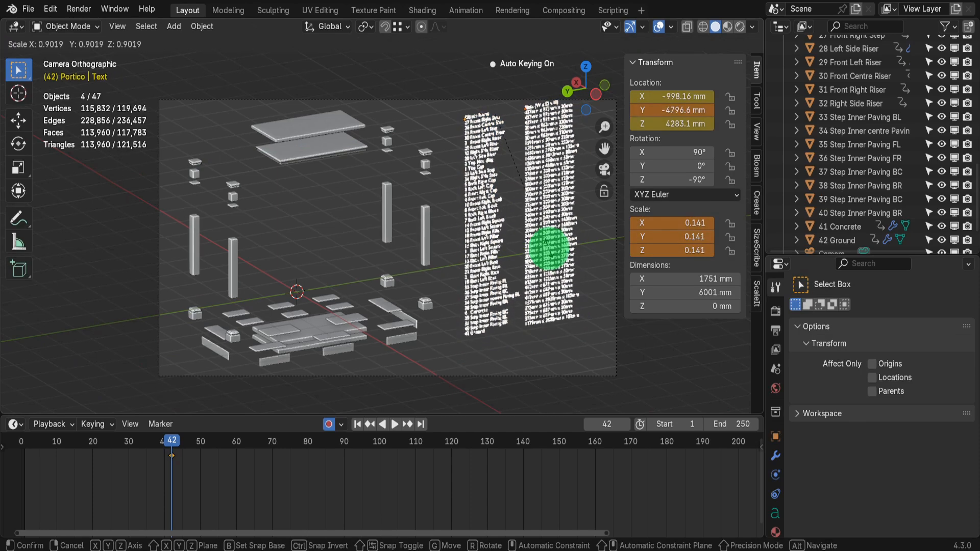
left_click(549, 247)
key("g")
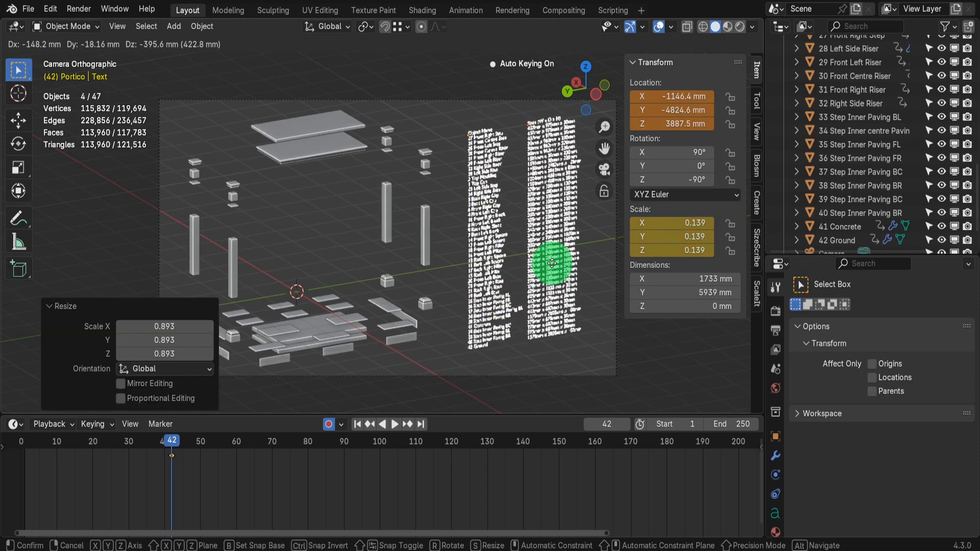
left_click(550, 264)
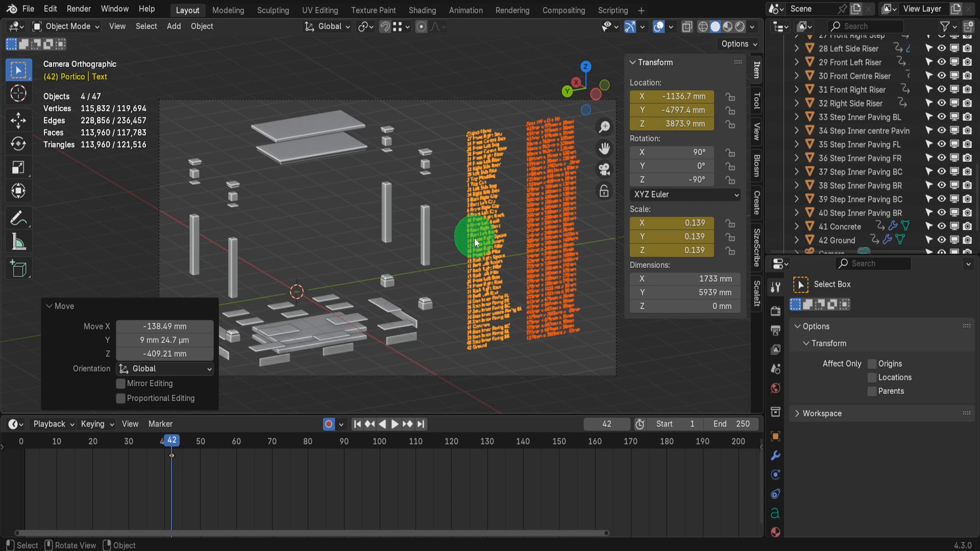
Add a Copy Rotation constraint targeting Camera to the name list and move the list about 46, -57 and 218 mm in X, Y and Z.
left_click(503, 240)
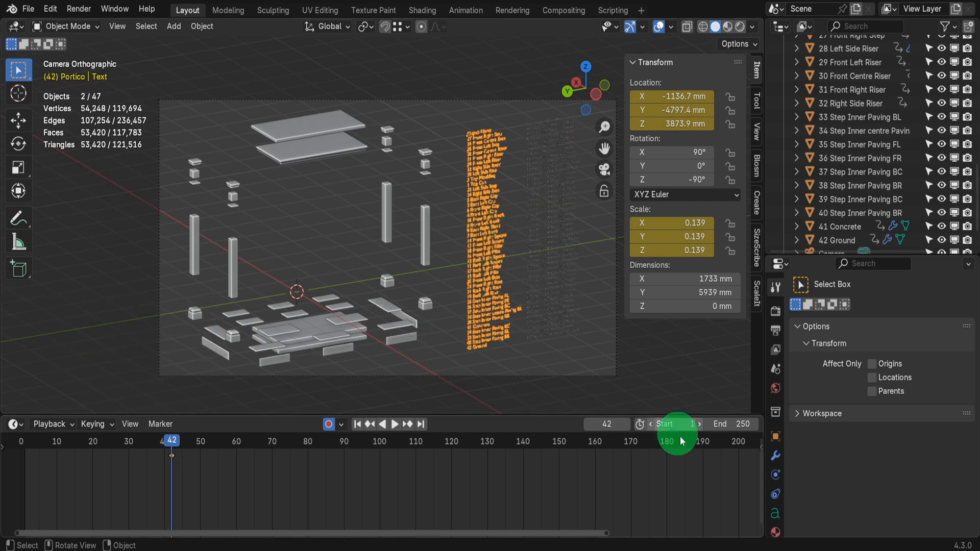
left_click(776, 494)
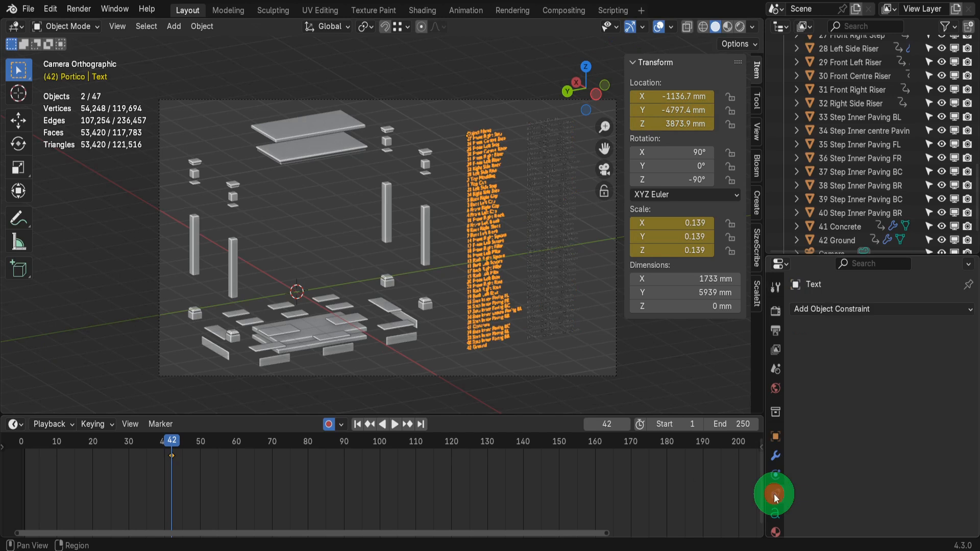
left_click(817, 310)
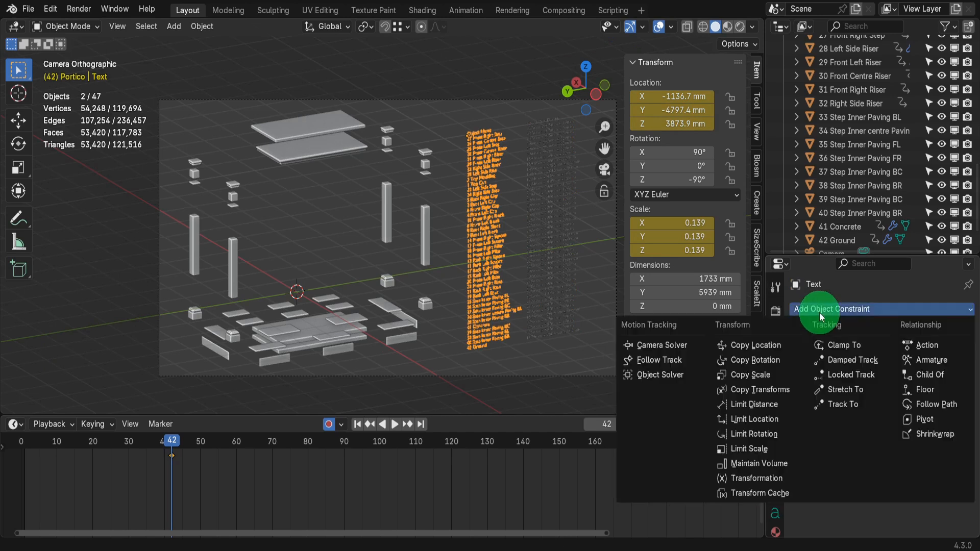
left_click(774, 360)
left_click(874, 352)
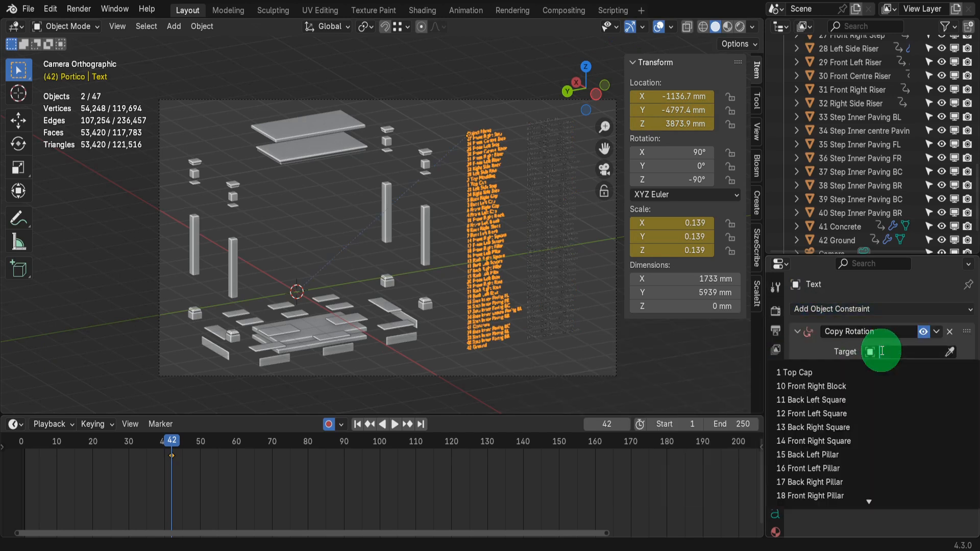
type("Ca")
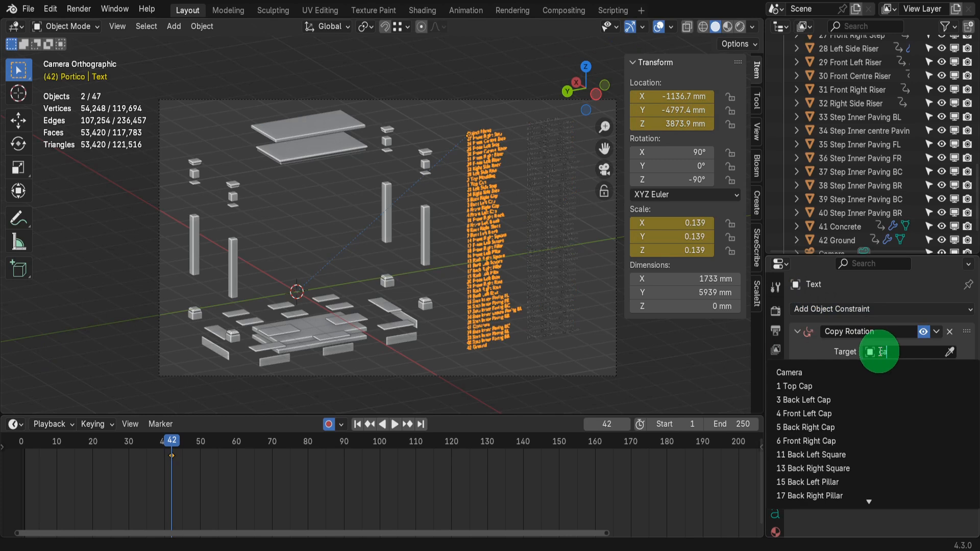
left_click(832, 373)
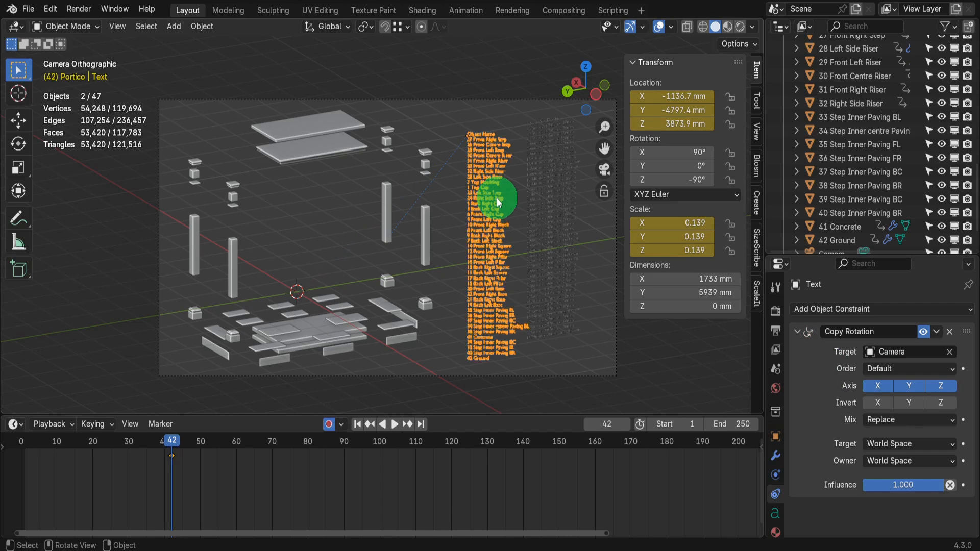
key("g")
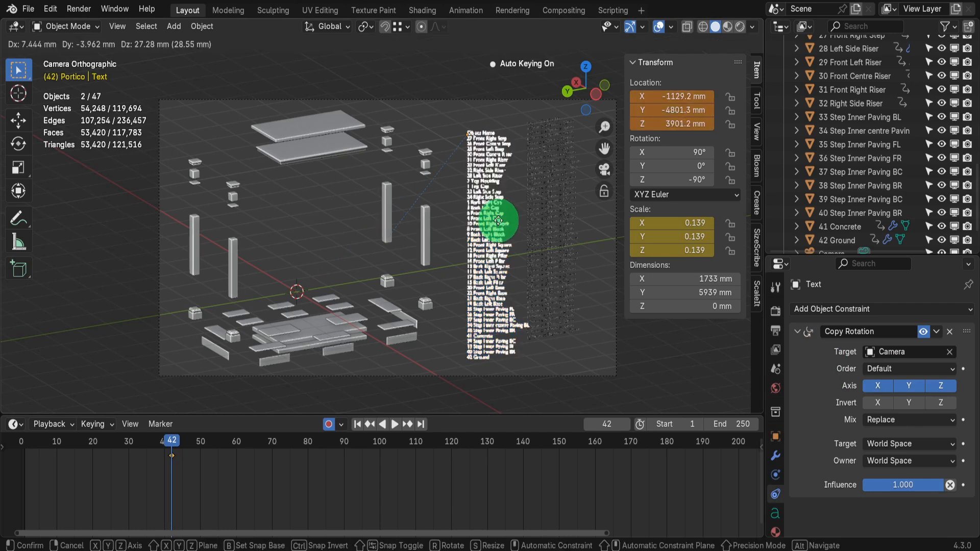
left_click(500, 213)
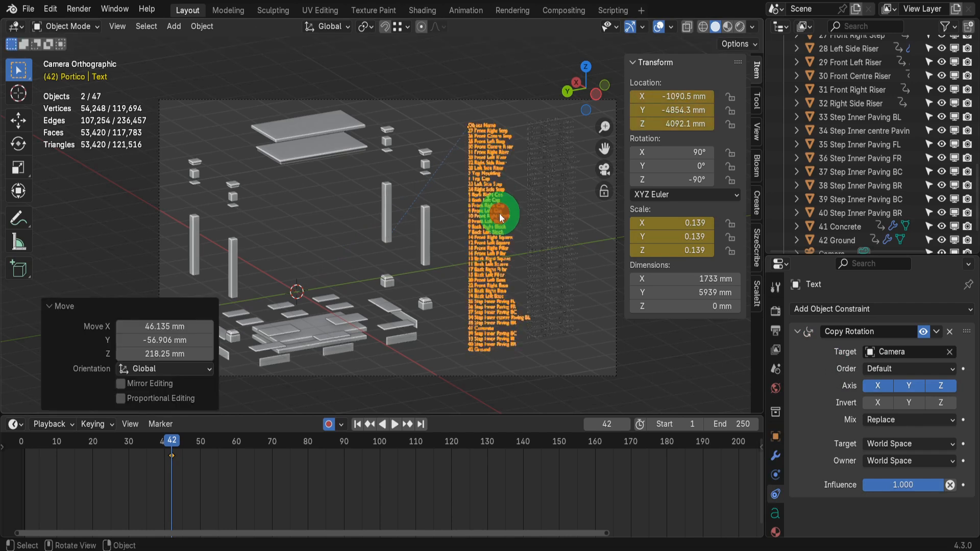
Copy the name list's Copy Rotation constraint to the sizes list.
left_click(552, 207)
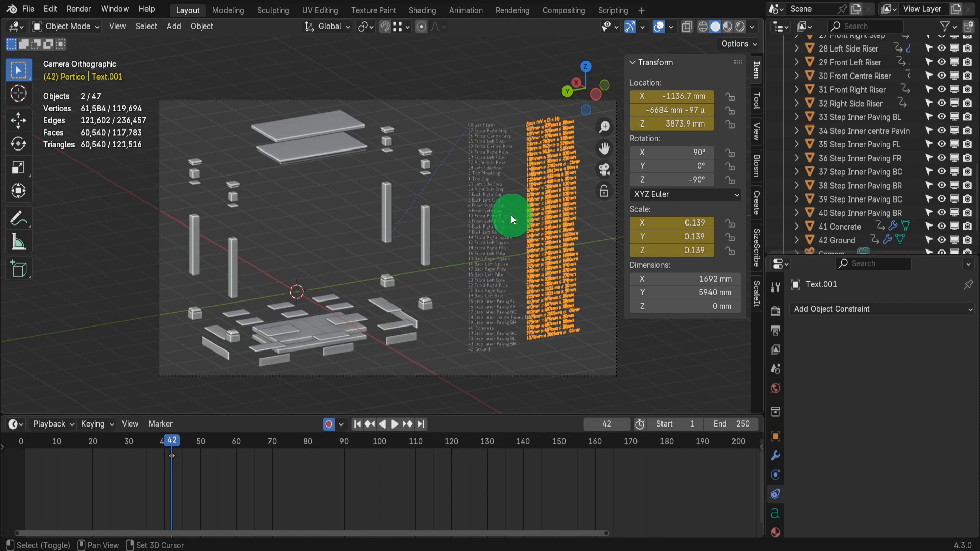
left_click(498, 203, "shift")
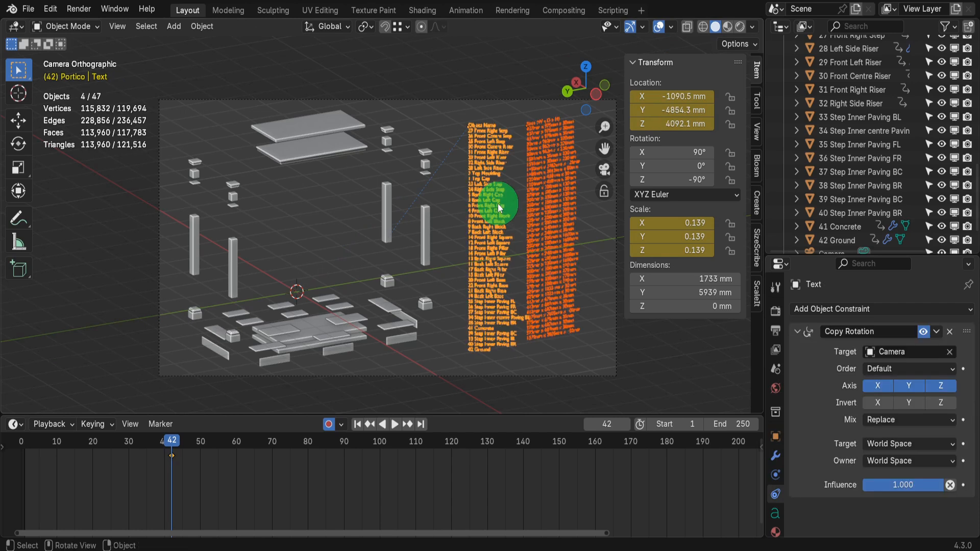
left_click(936, 331)
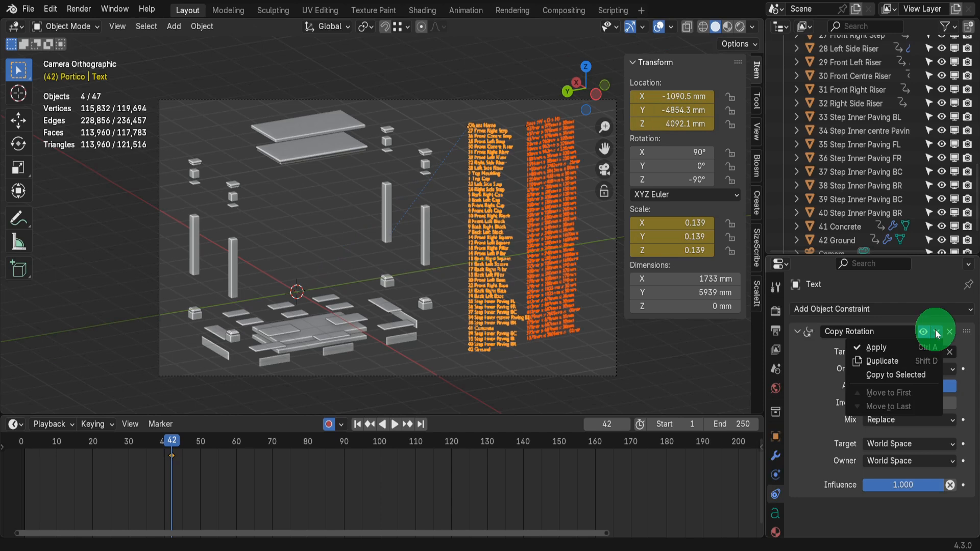
left_click(897, 376)
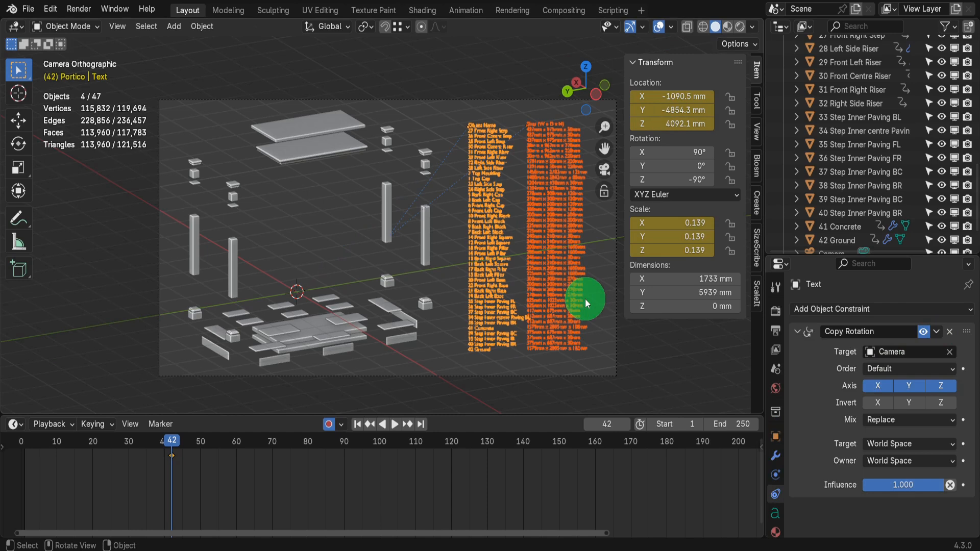
Align the sizes list with the name list's rows, at about X -1164, Y -6942, Z 3841 mm.
left_click(567, 290)
key("g")
key("y")
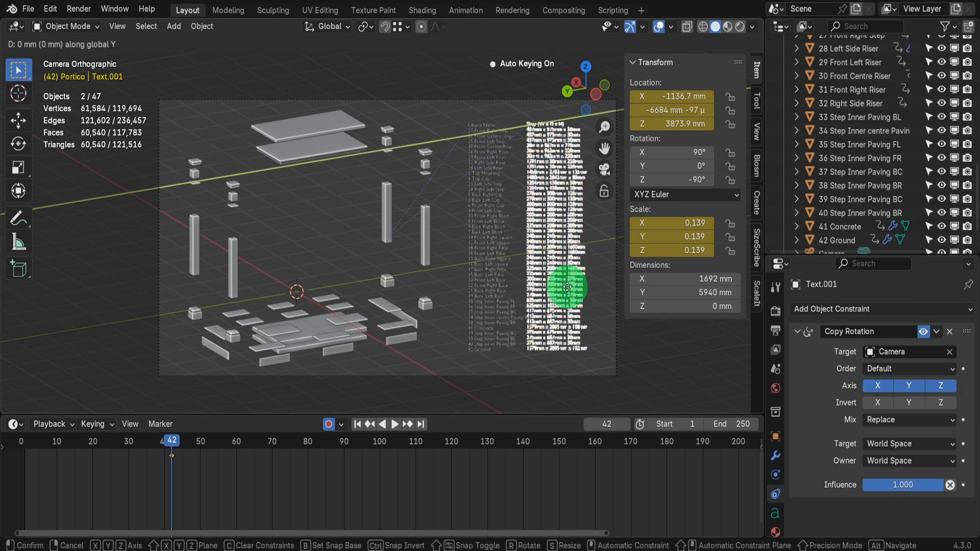
left_click(574, 287)
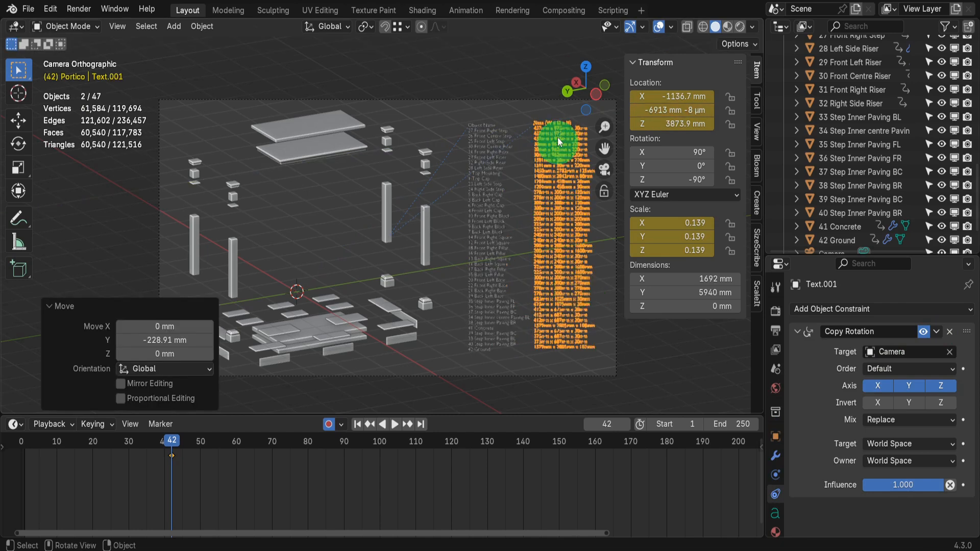
scroll(549, 163, "up", 5)
key("g")
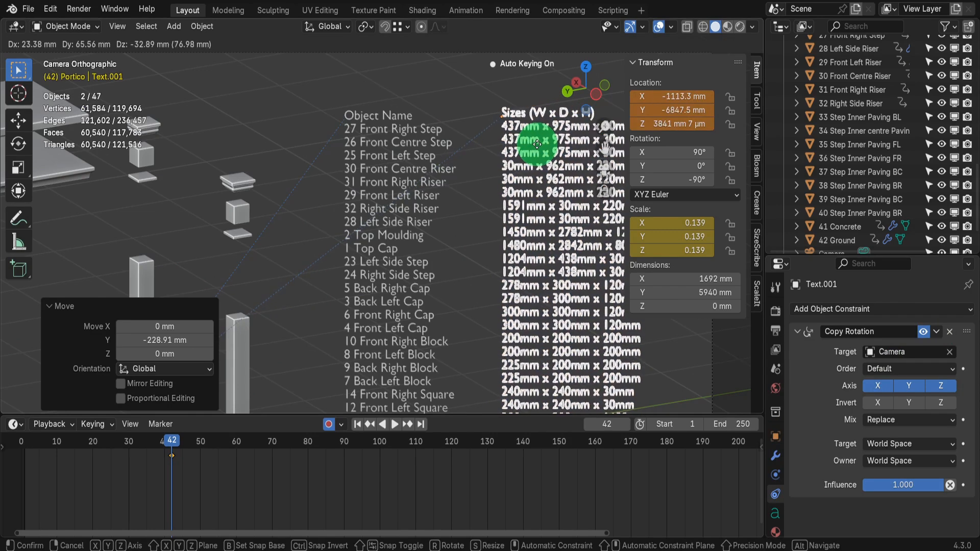
left_click(503, 154)
scroll(501, 152, "down", 4)
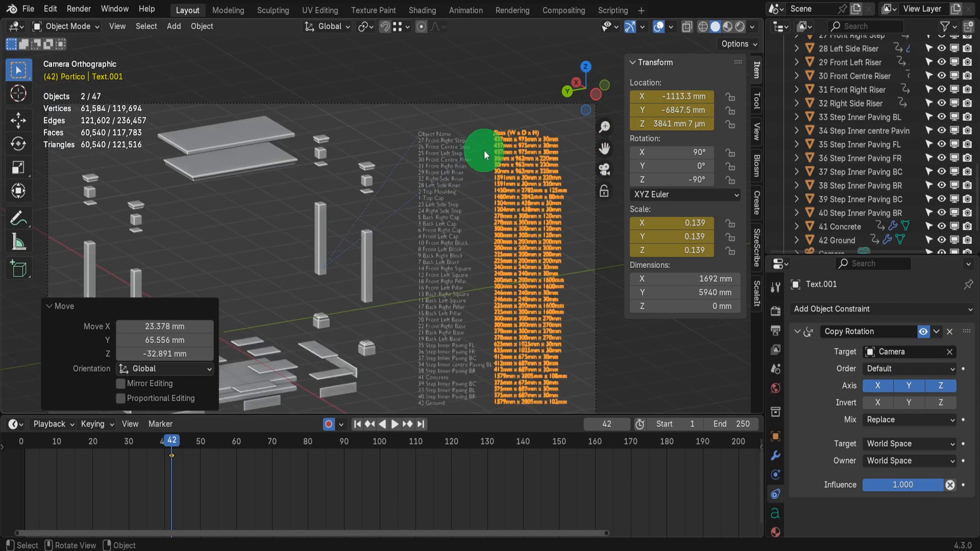
key("g")
left_click(509, 192)
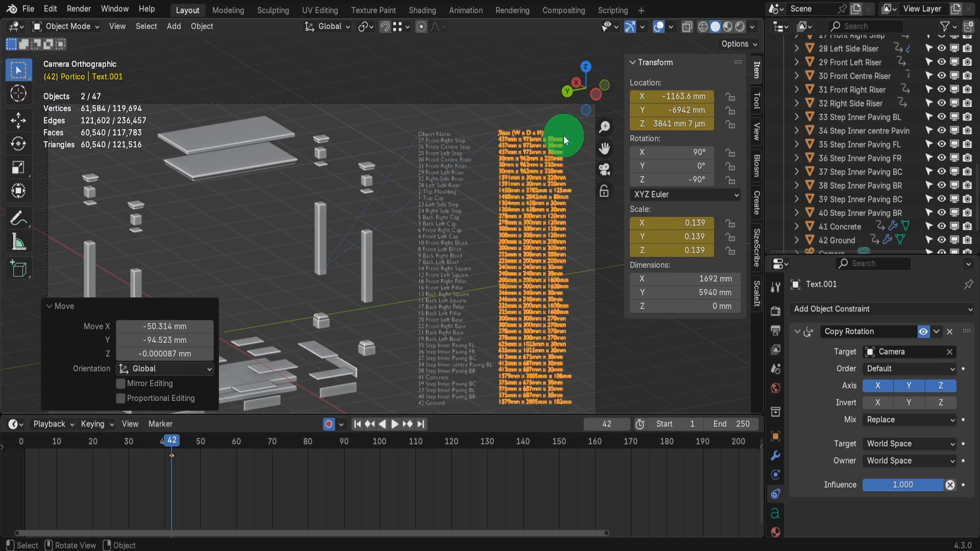
Enable Freestyle rendering and set the color management view transform to Standard.
left_click(777, 313)
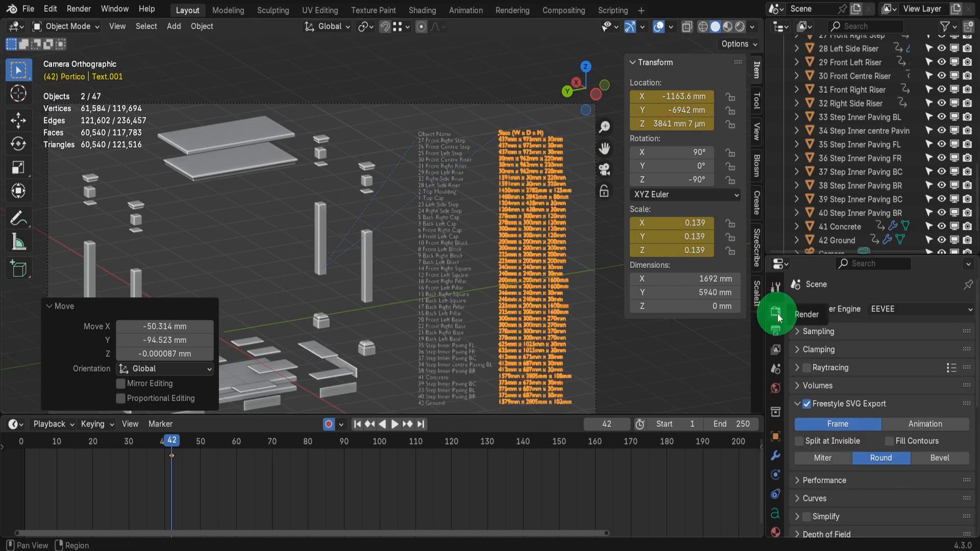
scroll(821, 412, "down", 10)
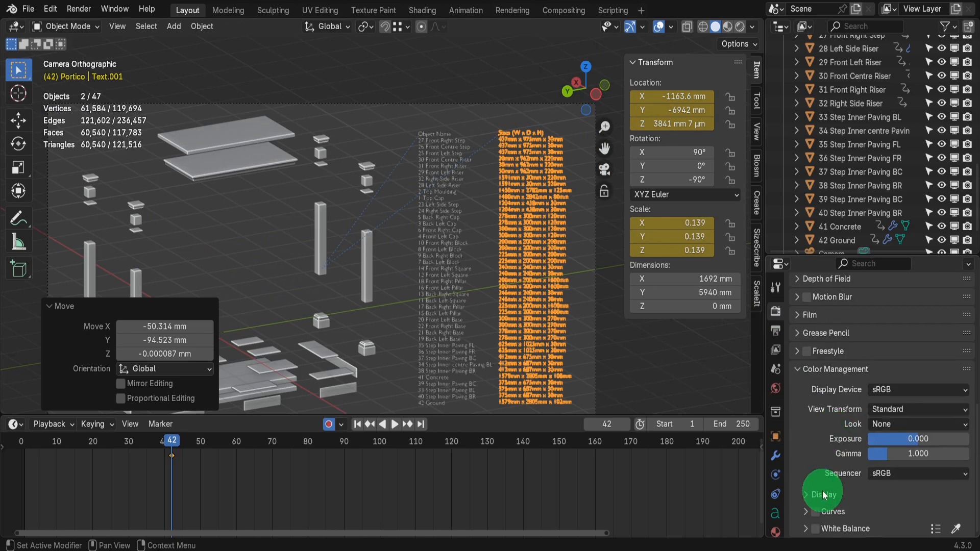
left_click(808, 352)
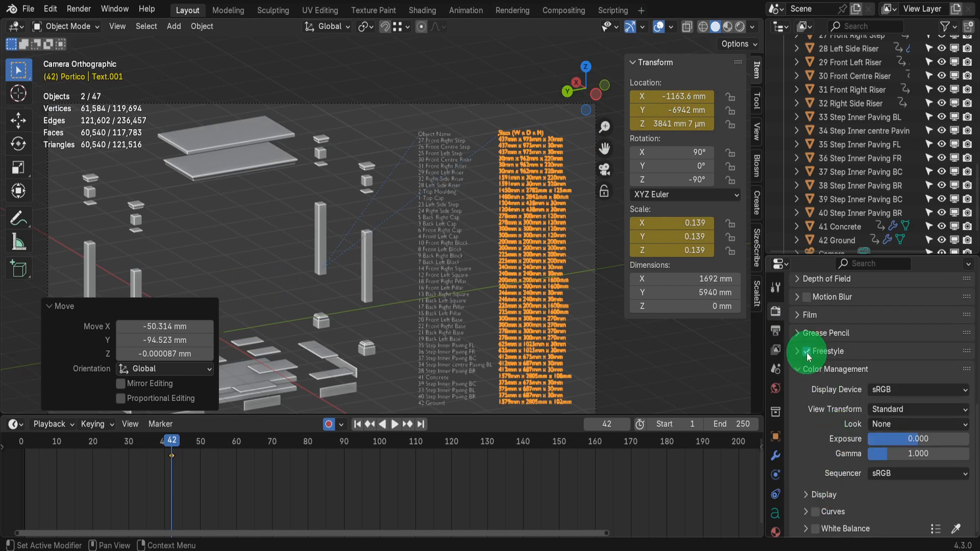
left_click(891, 409)
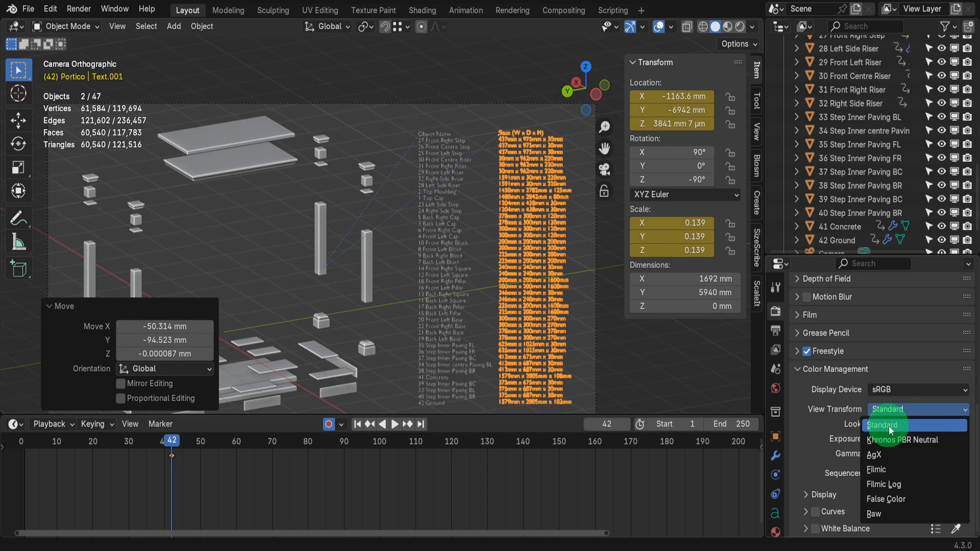
left_click(889, 427)
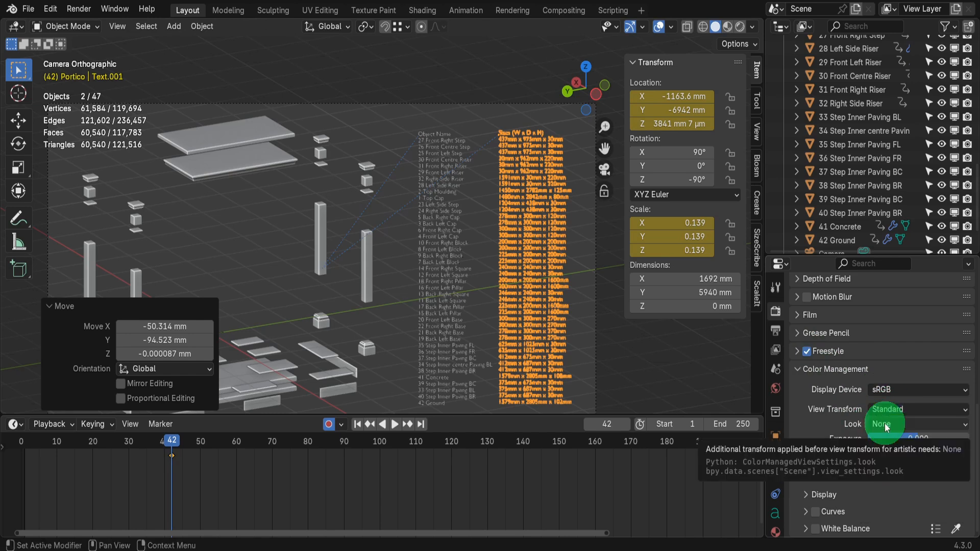
Set the World background color to white.
left_click(775, 389)
scroll(894, 378, "up", 6)
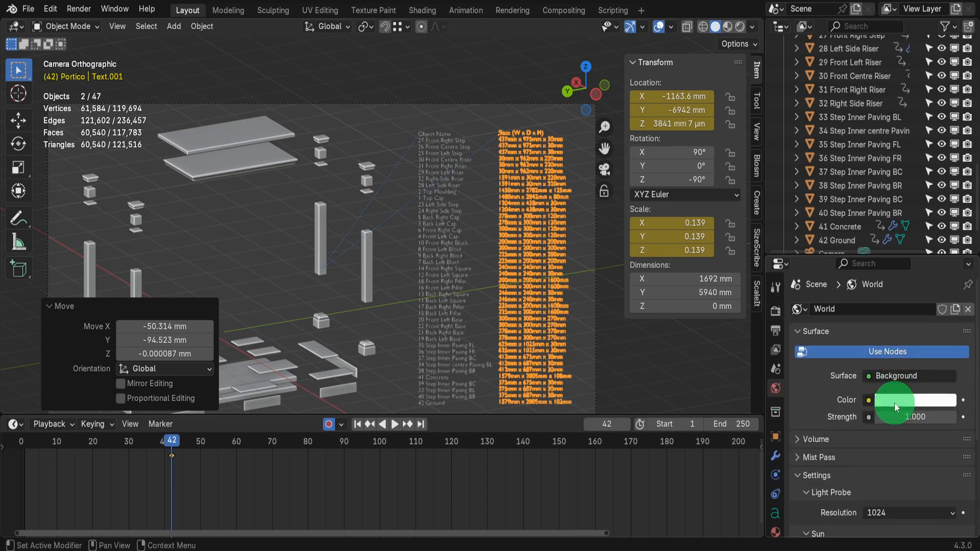
left_click(914, 400)
left_click_drag(947, 176, 947, 174)
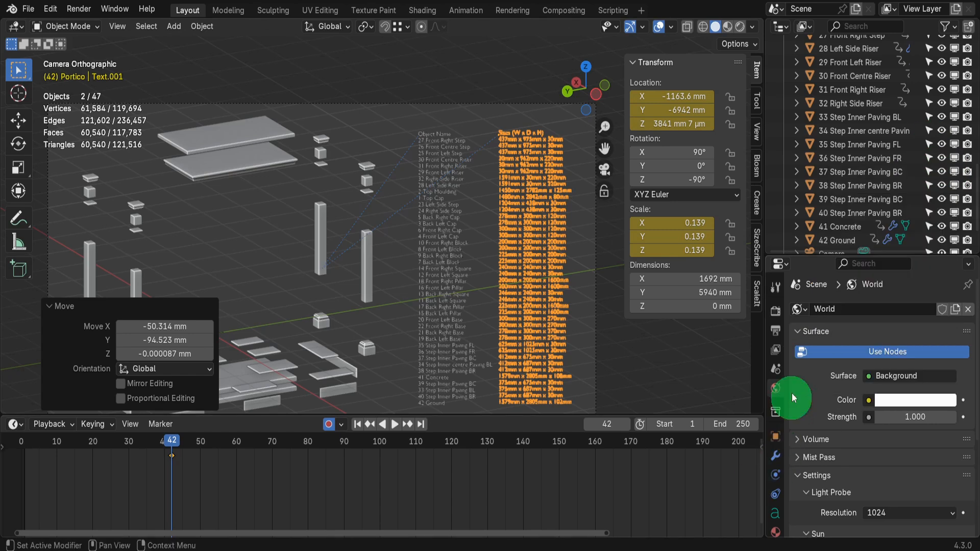
Set the Freestyle edge detection crease angle to 160° for the view layer.
left_click(776, 351)
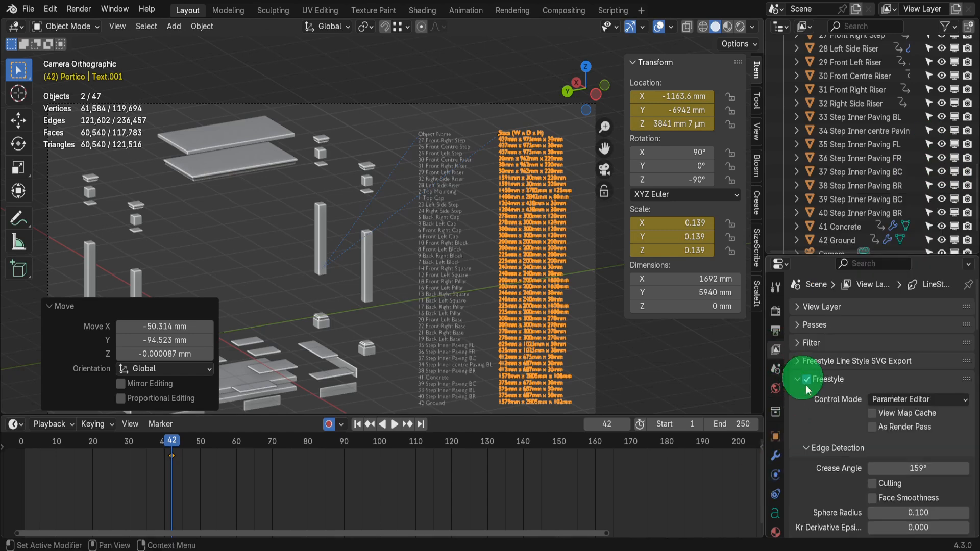
scroll(816, 418, "down", 6)
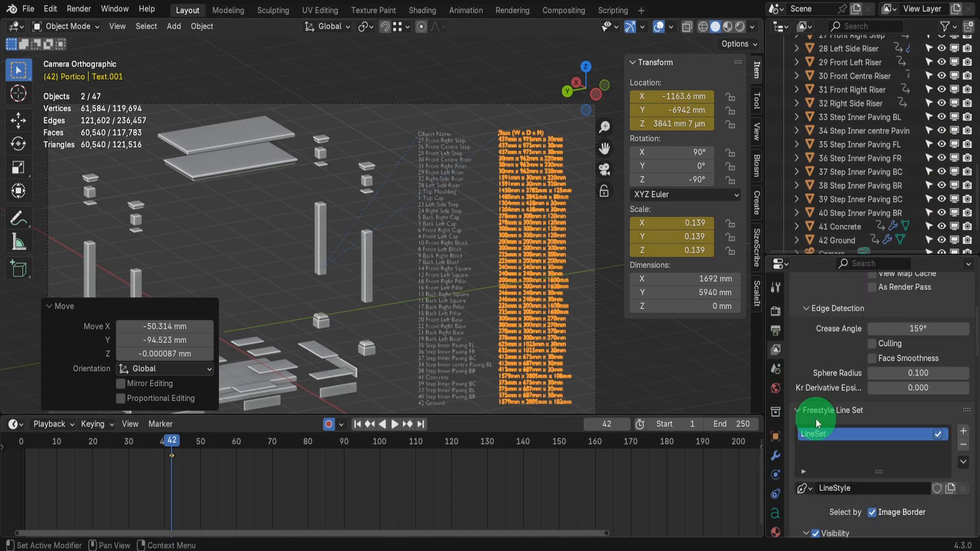
left_click(889, 328)
type("160")
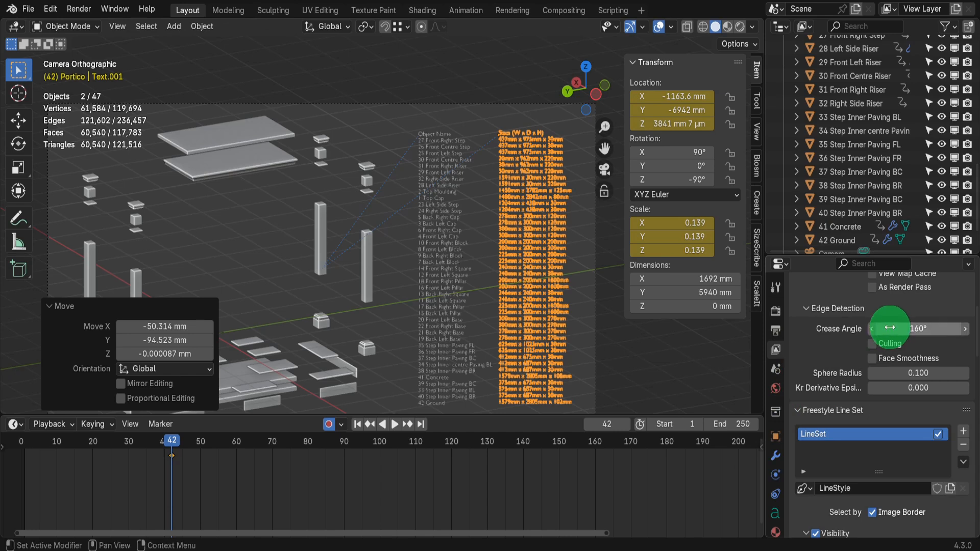
key("Return")
Review the Freestyle line set's edge types, line set collection and base line thickness.
scroll(863, 413, "down", 3)
scroll(864, 413, "down", 4)
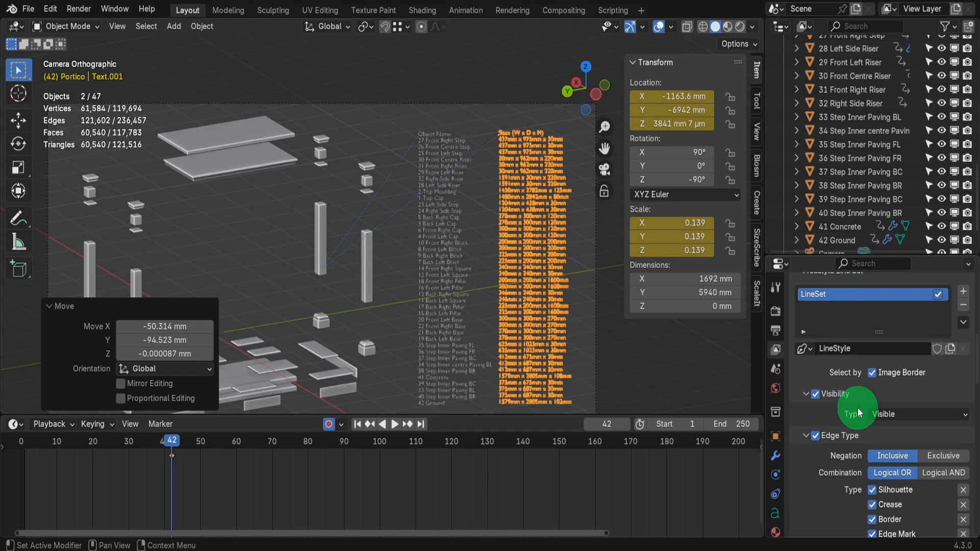
scroll(852, 406, "down", 10)
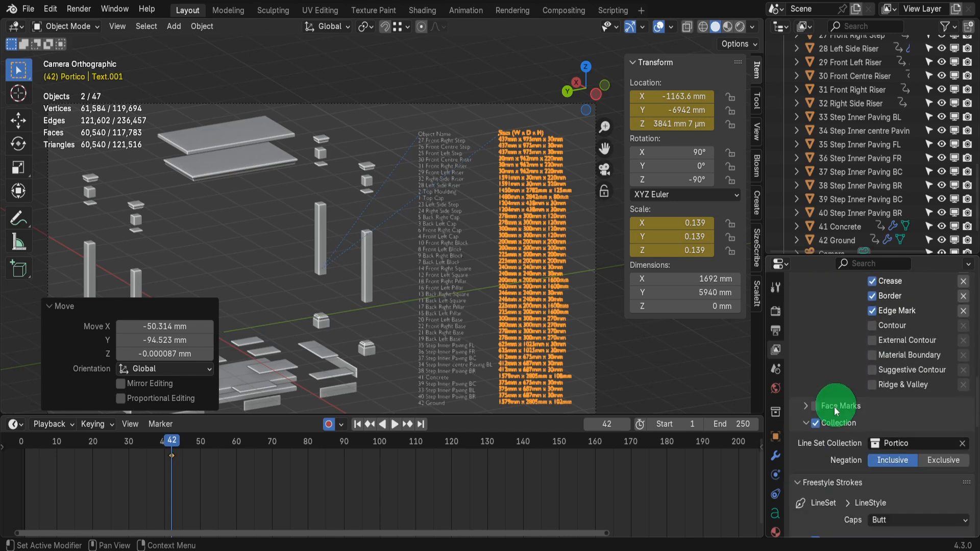
left_click(908, 443)
left_click(815, 303)
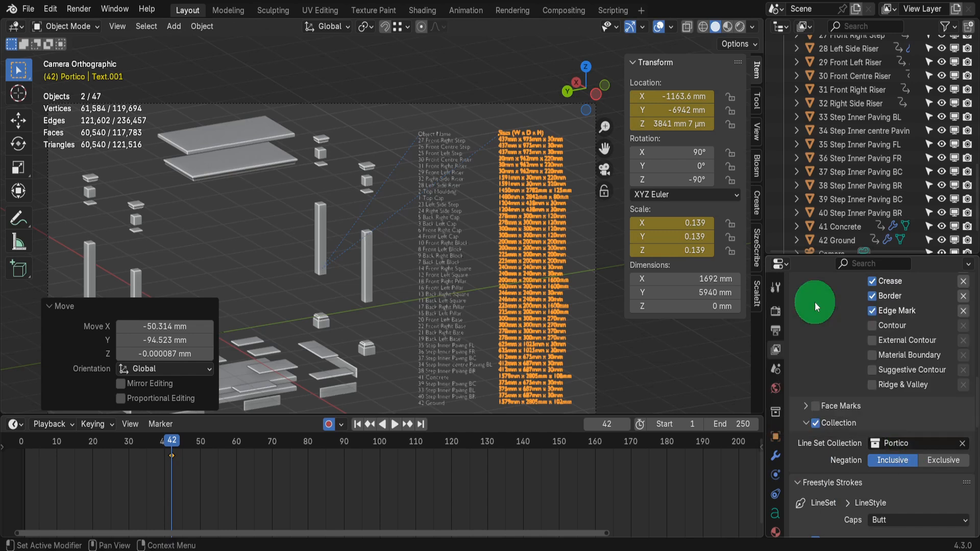
scroll(852, 424, "down", 15)
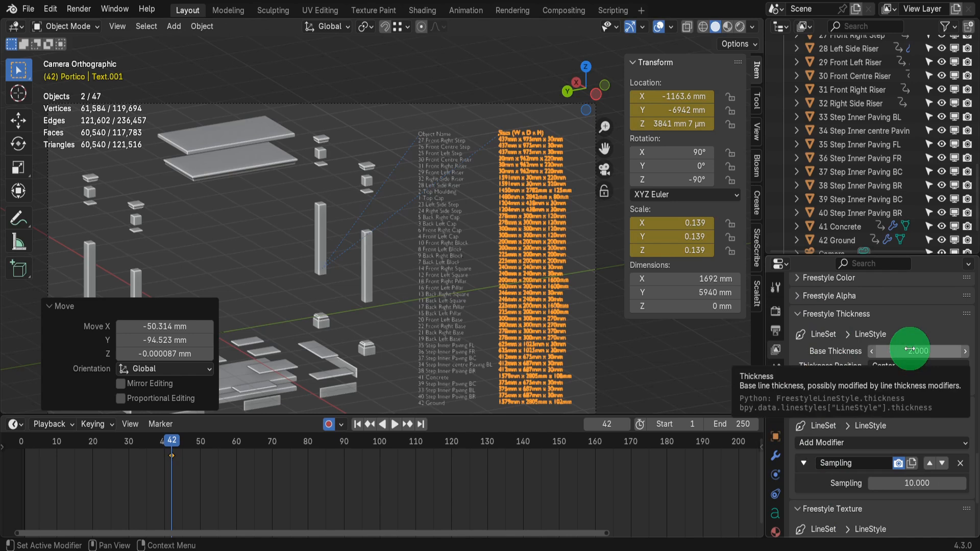
Move the object name list and the sizes list into a new collection named Scene.
left_click(449, 238, "shift")
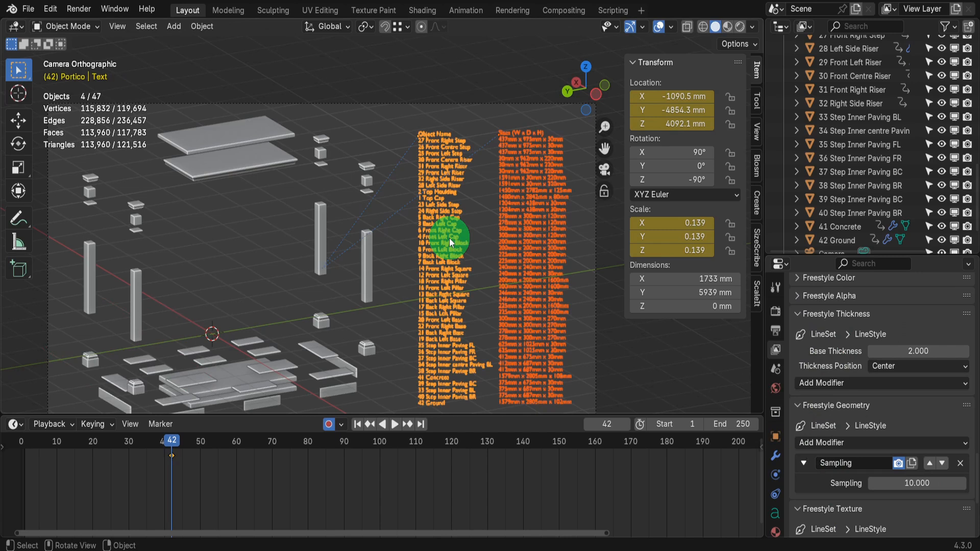
key("m")
left_click(449, 238)
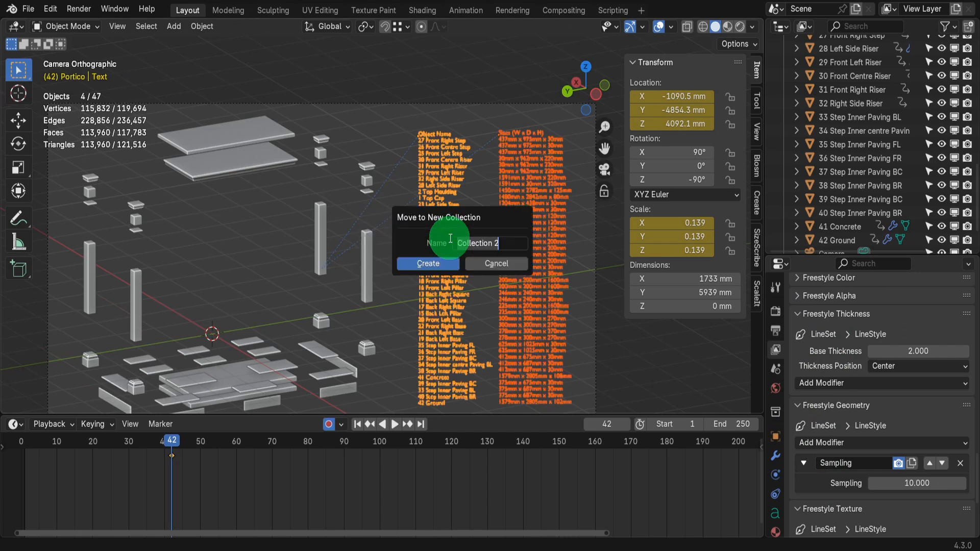
type("Scene")
key("Return")
left_click(442, 266)
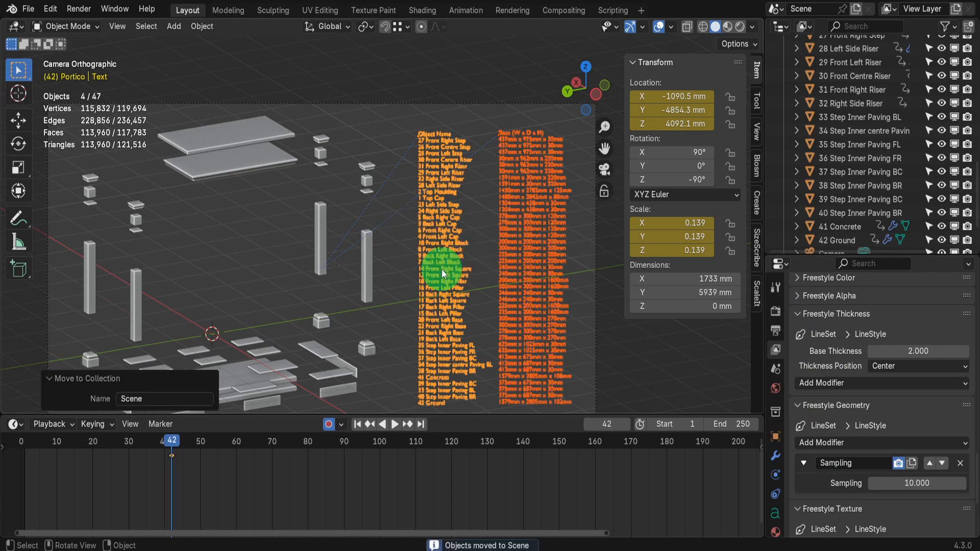
Move the camera into the Scene collection.
left_click(441, 103)
key("m")
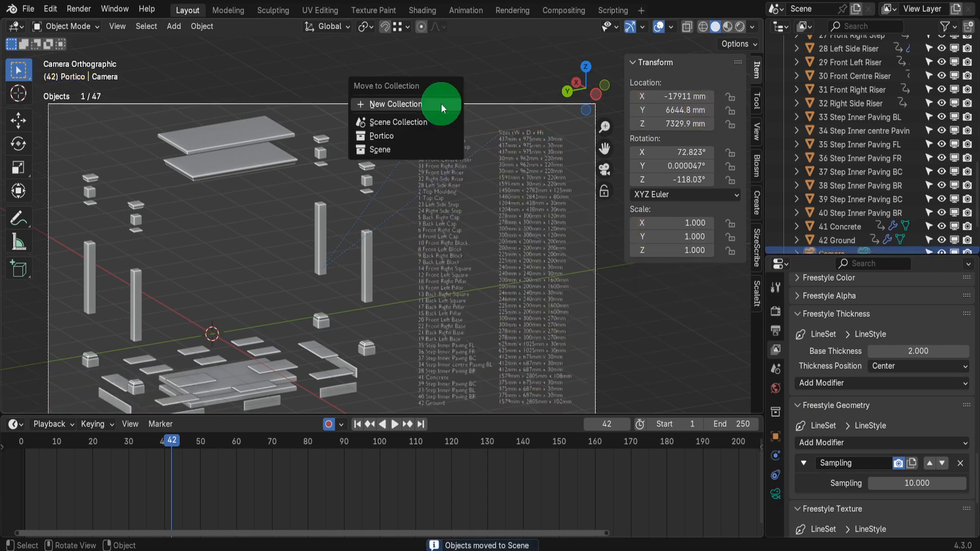
left_click(394, 148)
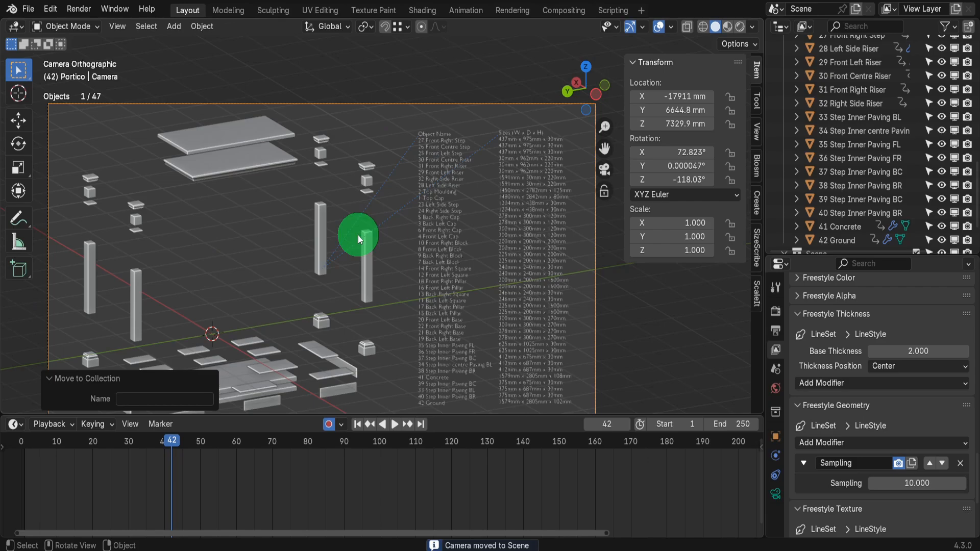
Render frame 42 and check the outlined parts and both text lists in the result.
key("F12")
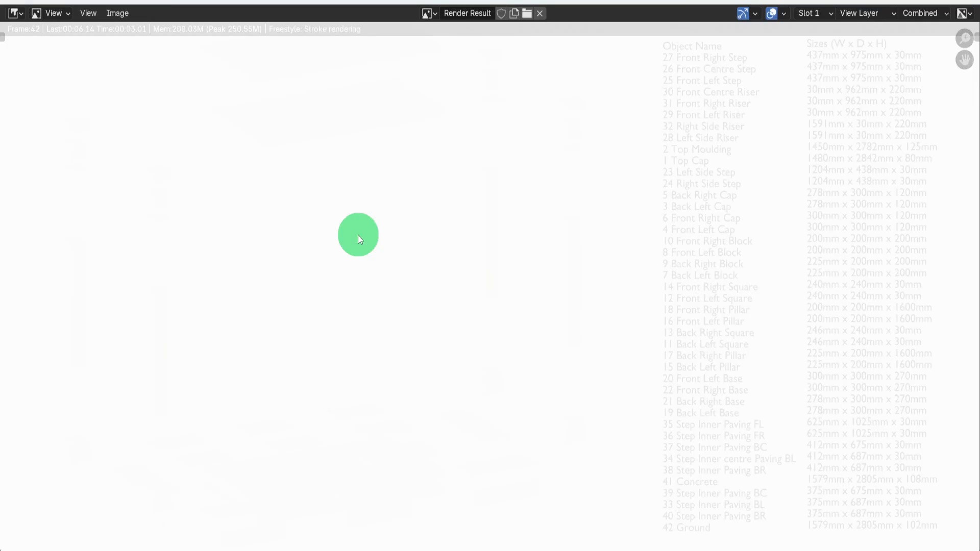
scroll(418, 268, "down", 2)
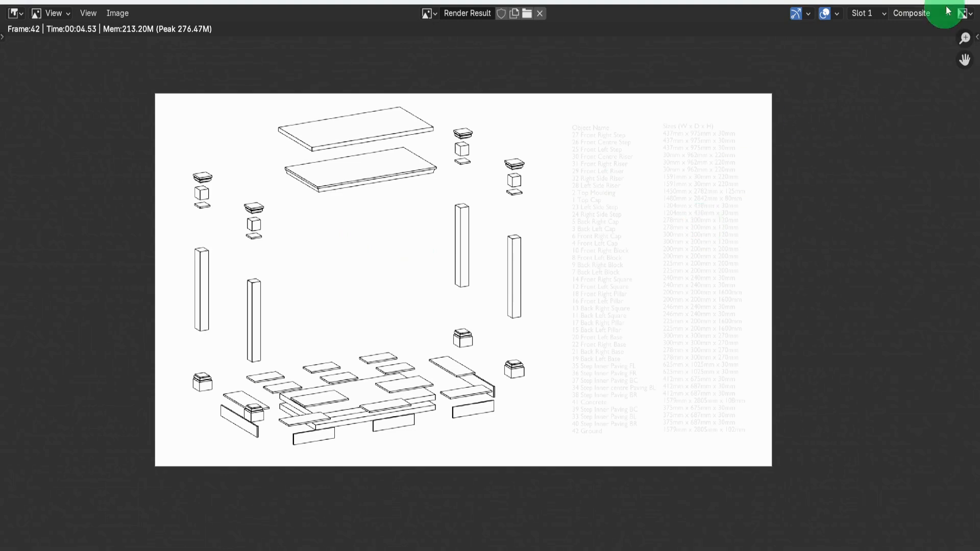
left_click(969, 3)
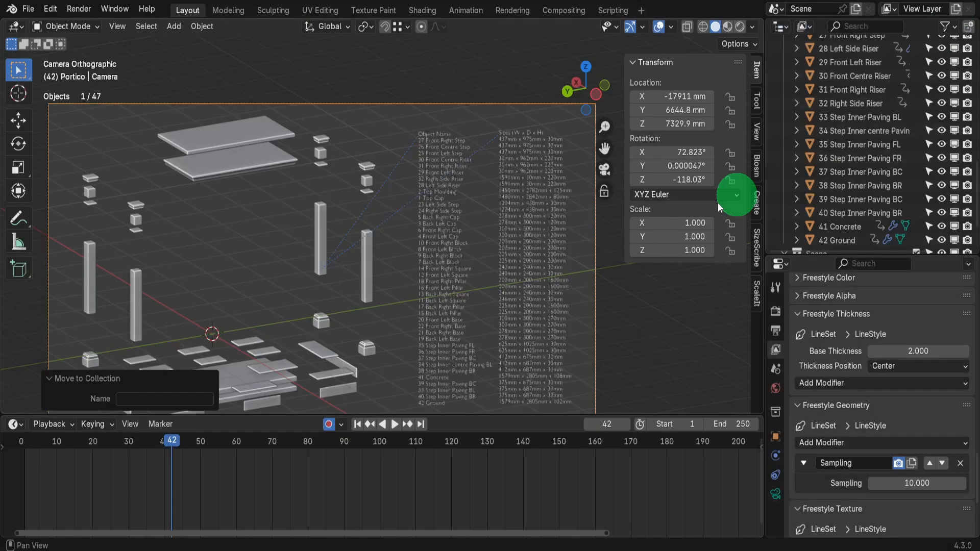
Give the sizes list a new material named Text and darken its base color to black.
left_click(514, 187, "shift")
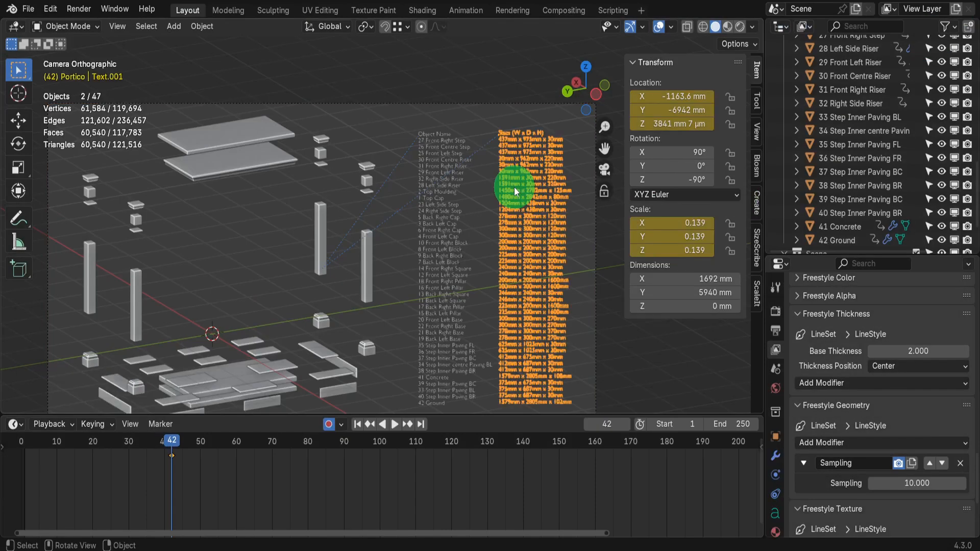
left_click(776, 531)
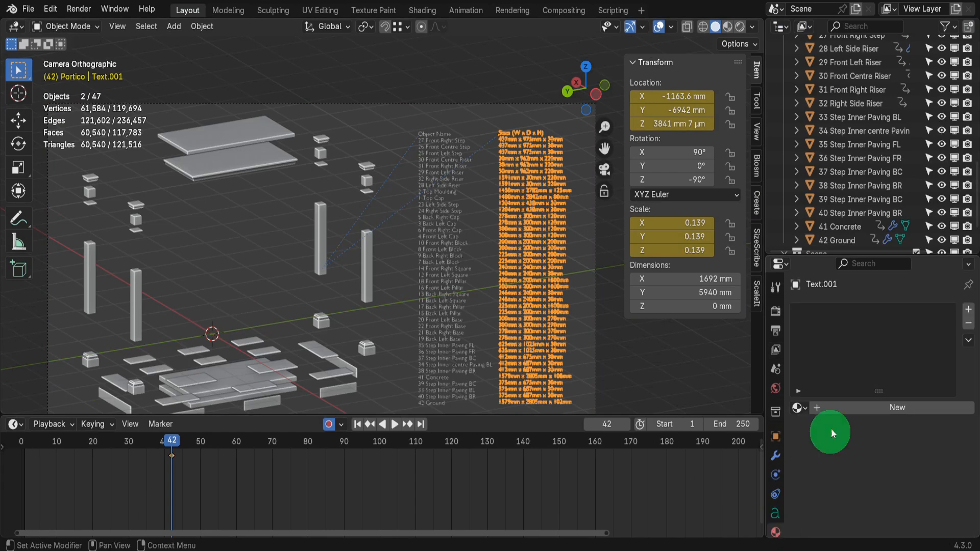
left_click(859, 409)
double_click(859, 409)
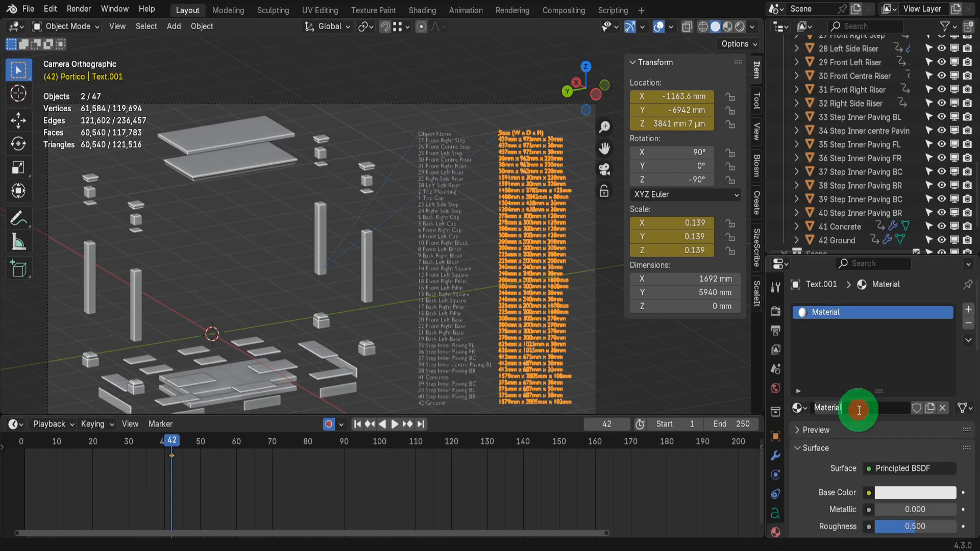
type("Text")
key("Return")
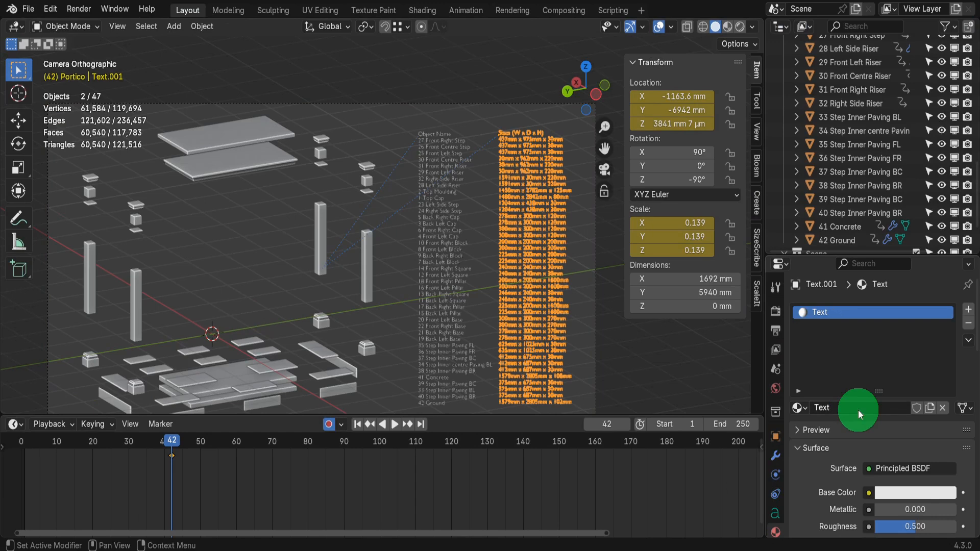
left_click(916, 493)
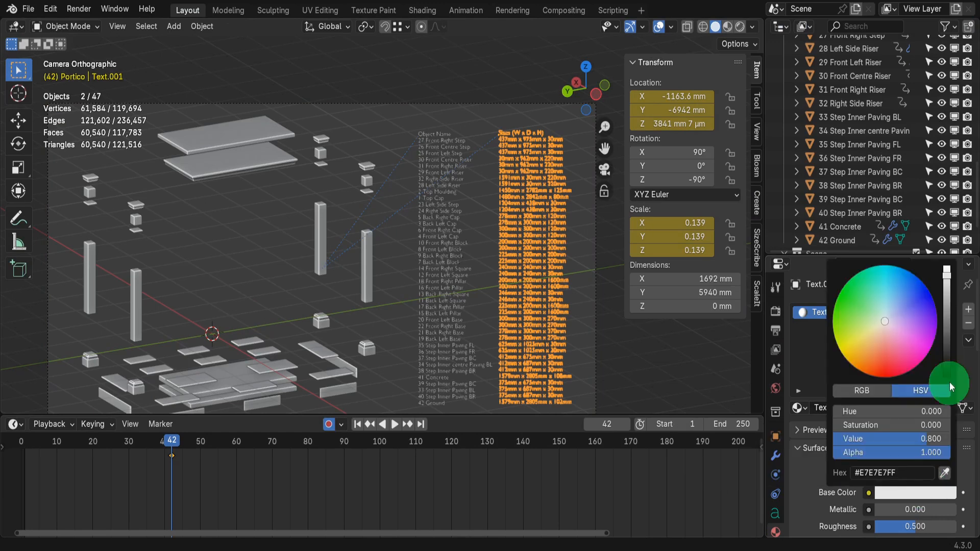
left_click_drag(948, 361, 946, 364)
Assign the existing Text material to the object name list.
left_click(454, 301)
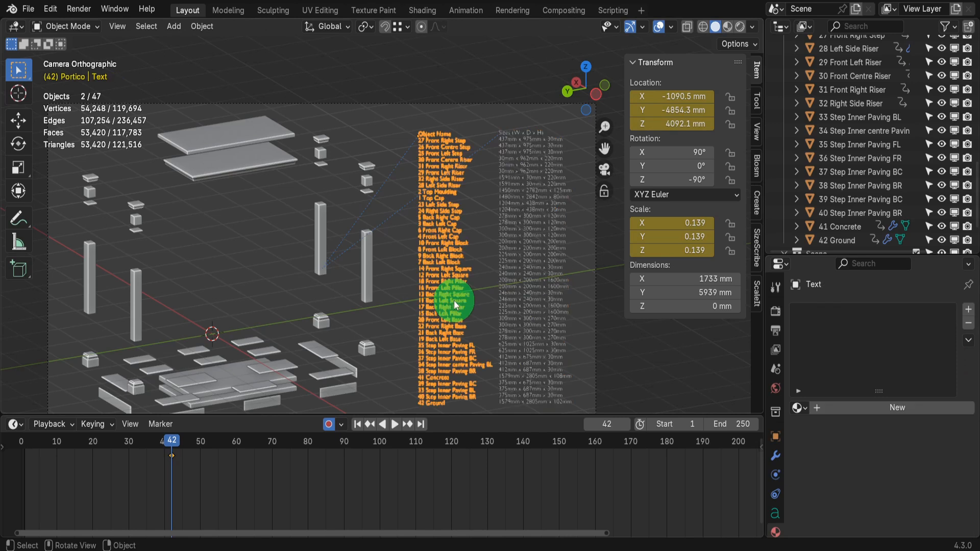
left_click(802, 409)
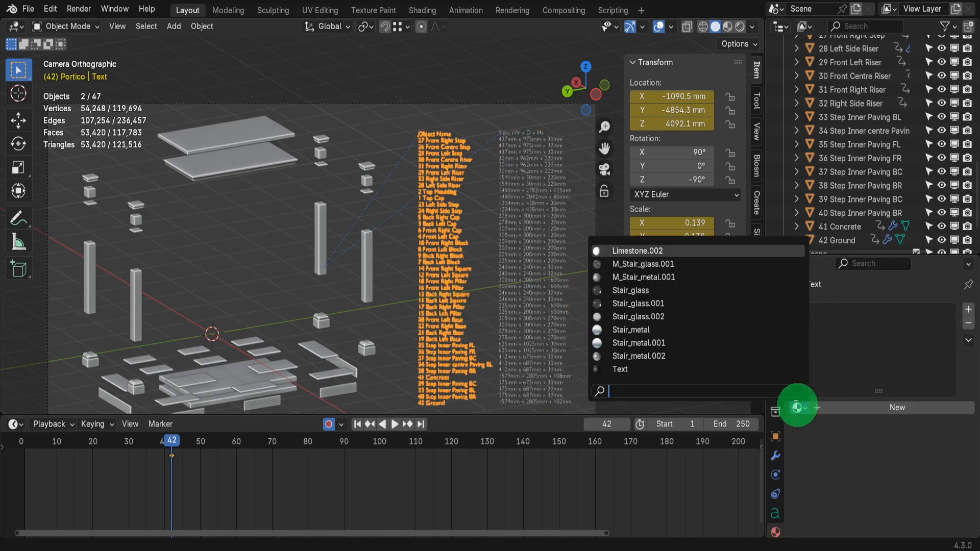
left_click(690, 370)
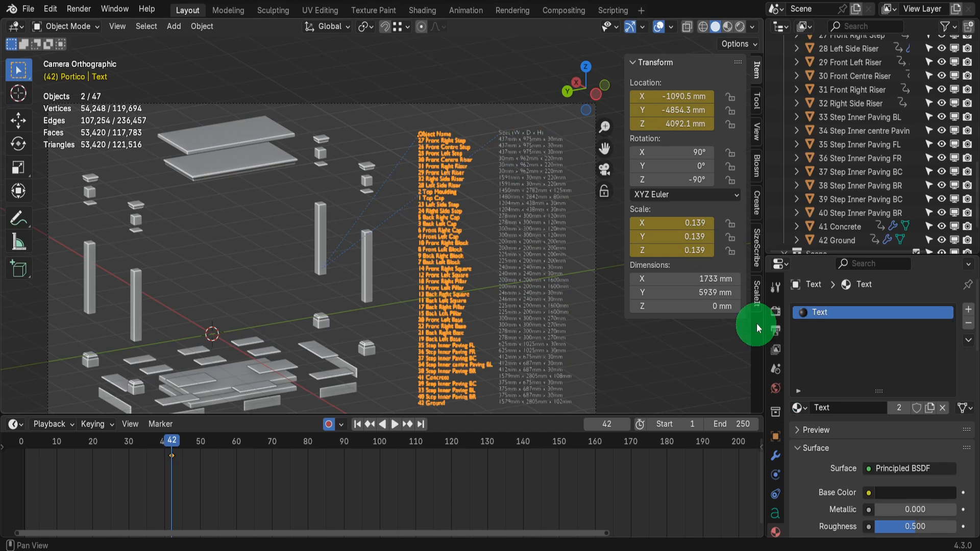
Double the output resolution to 3840 × 2160 px.
left_click(776, 330)
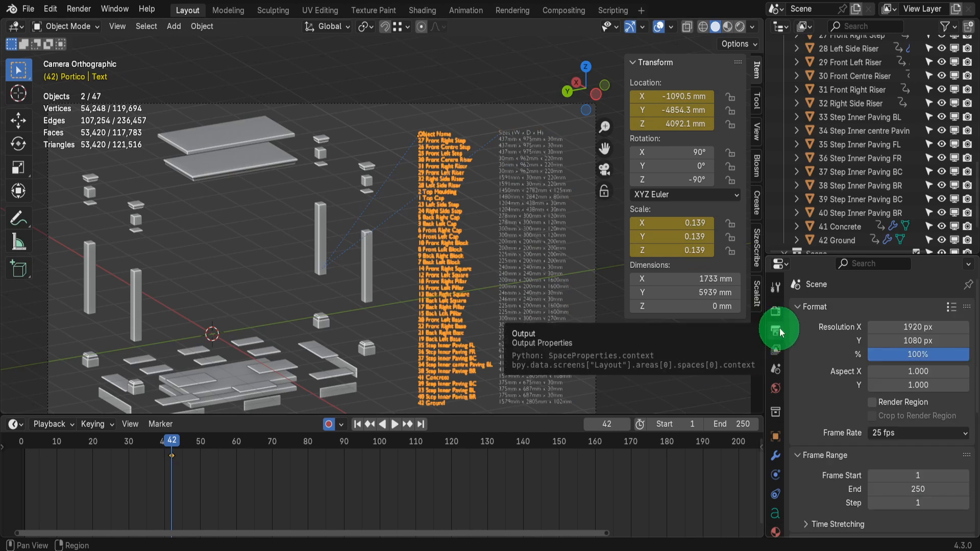
left_click(900, 326)
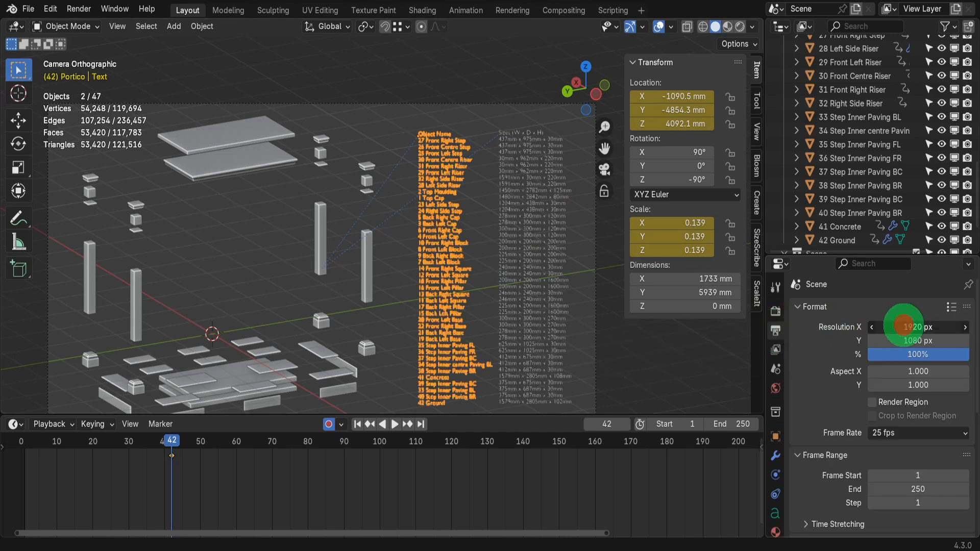
left_click(929, 330)
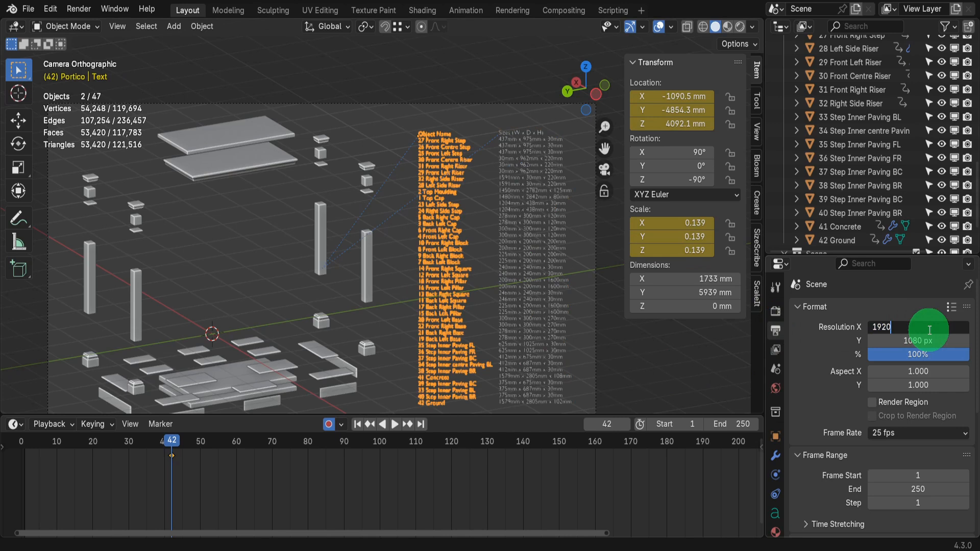
type("*2")
key("Tab")
key("End")
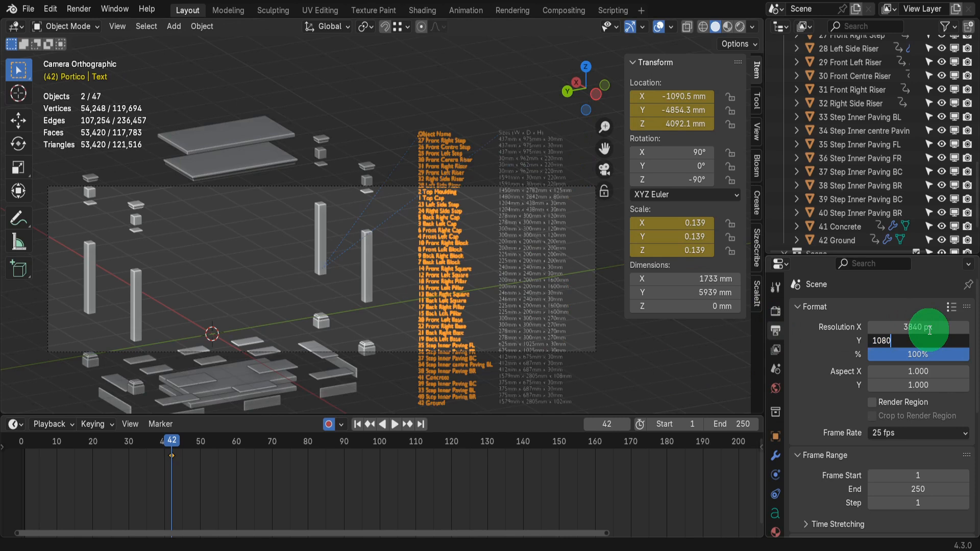
type("*2")
key("Return")
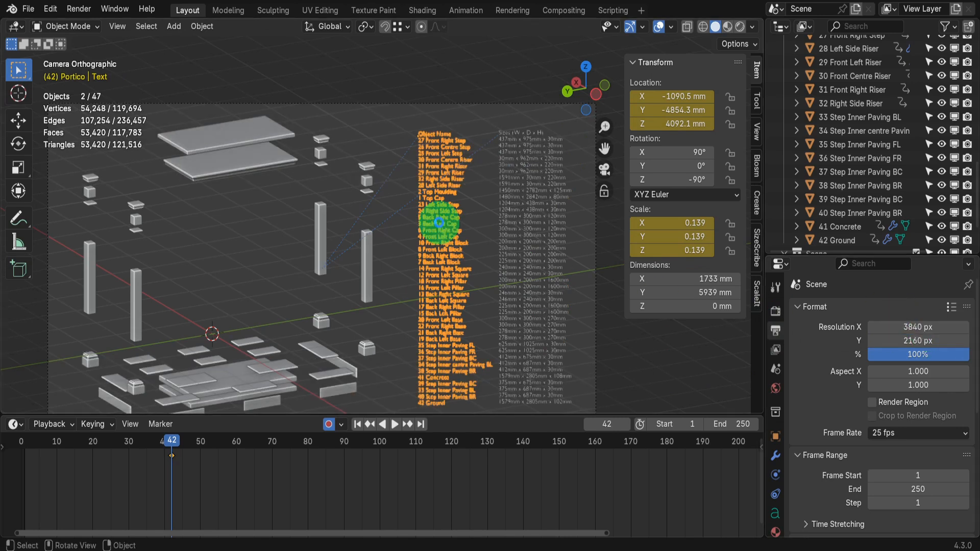
Render frame 42 again and inspect the whole image for the legibility of the black text lists.
key("F12")
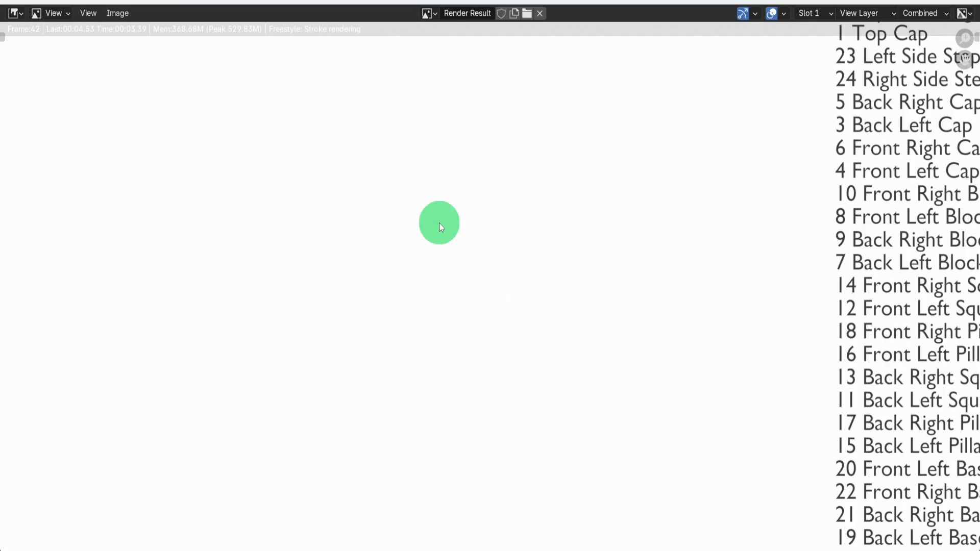
scroll(386, 244, "down", 5)
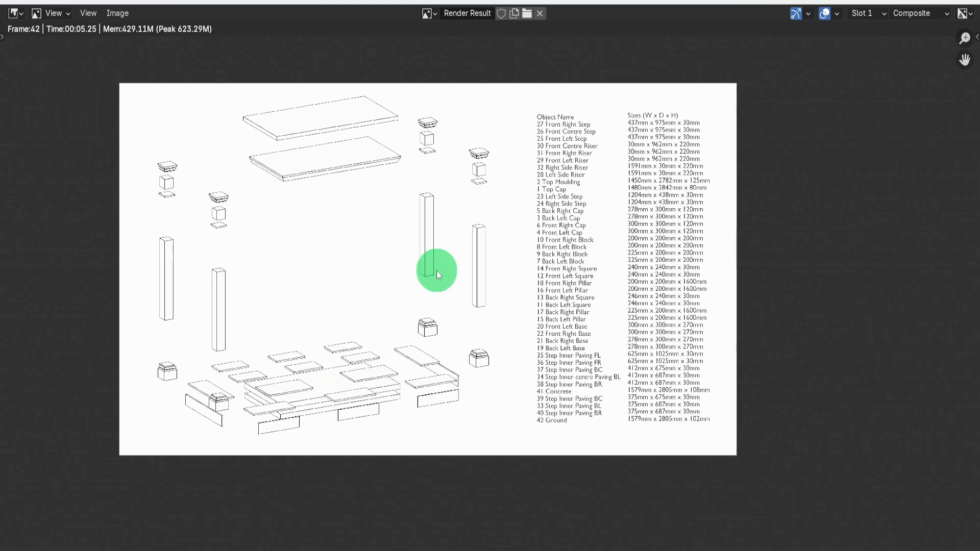
left_click(968, 2)
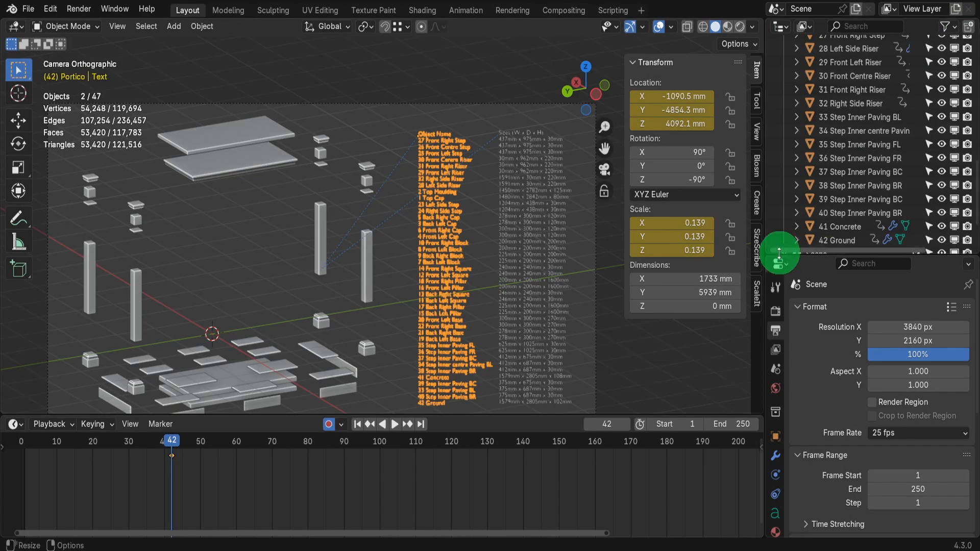
Configure the ScaleIt output for A3 paper, Landscape camera orientation and 300 DPI.
left_click(759, 291)
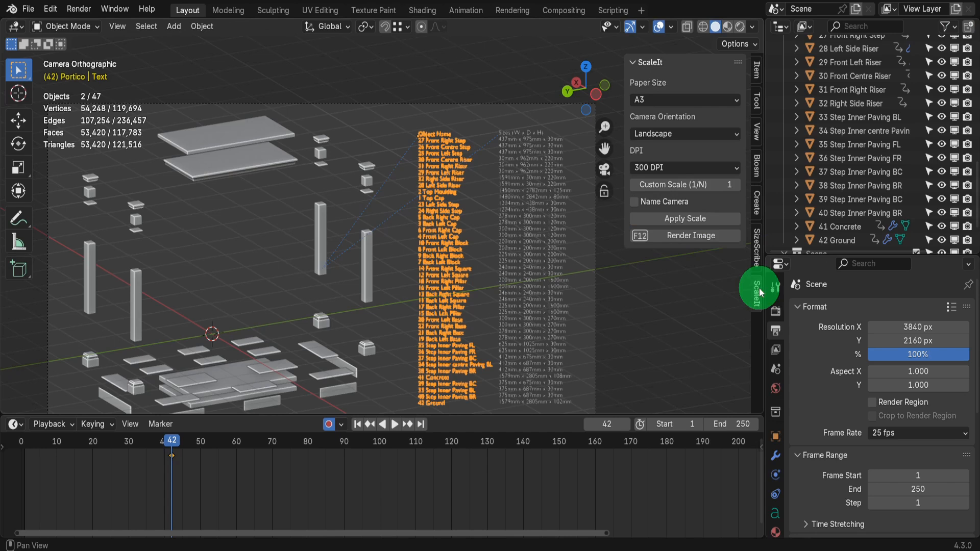
left_click(653, 99)
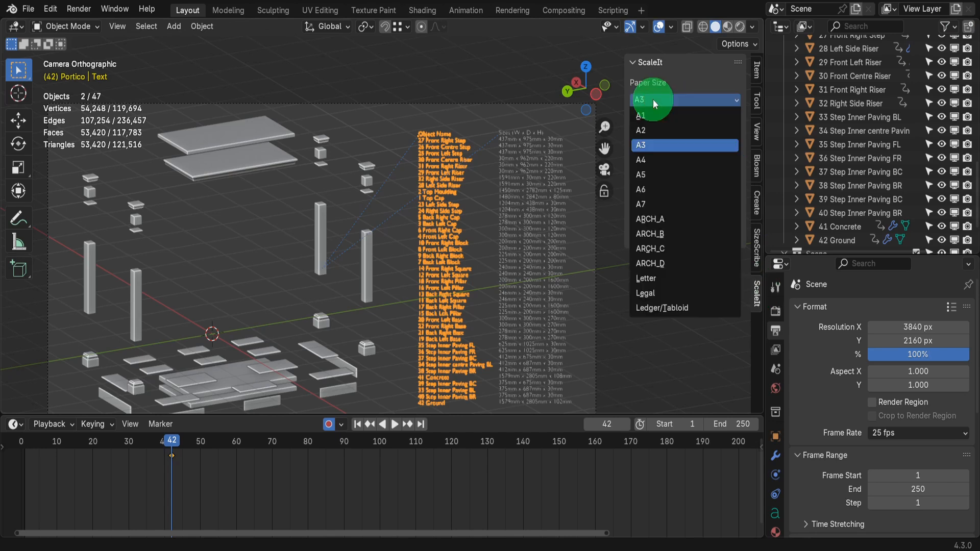
left_click(651, 145)
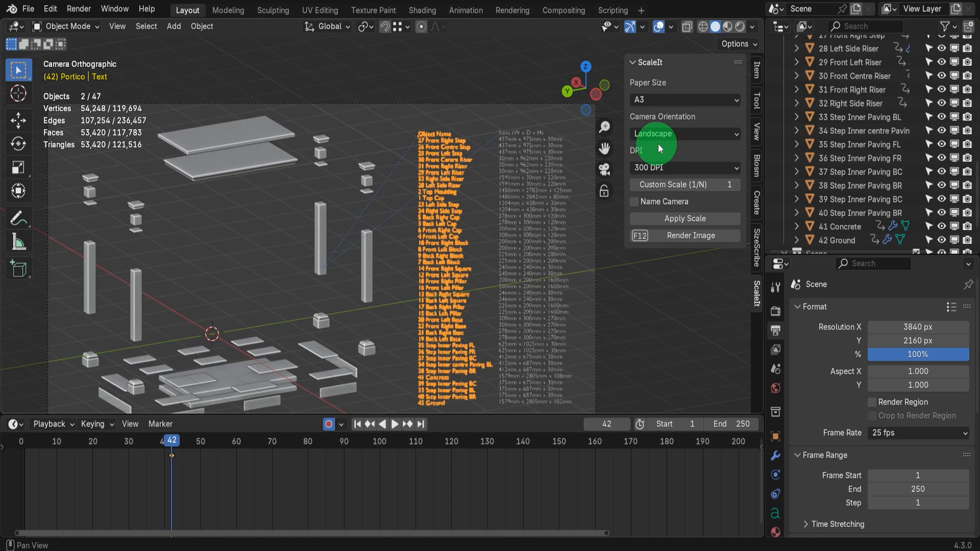
left_click(674, 134)
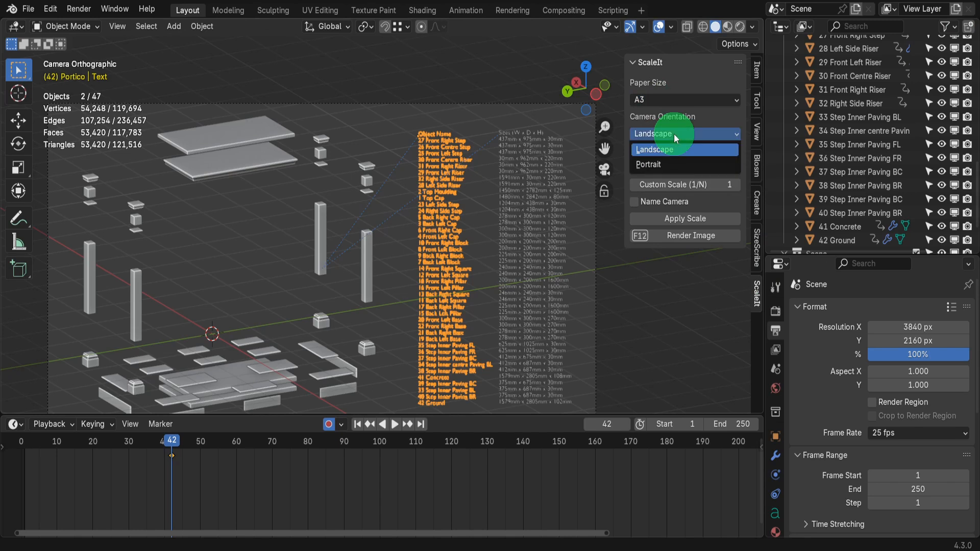
left_click(651, 150)
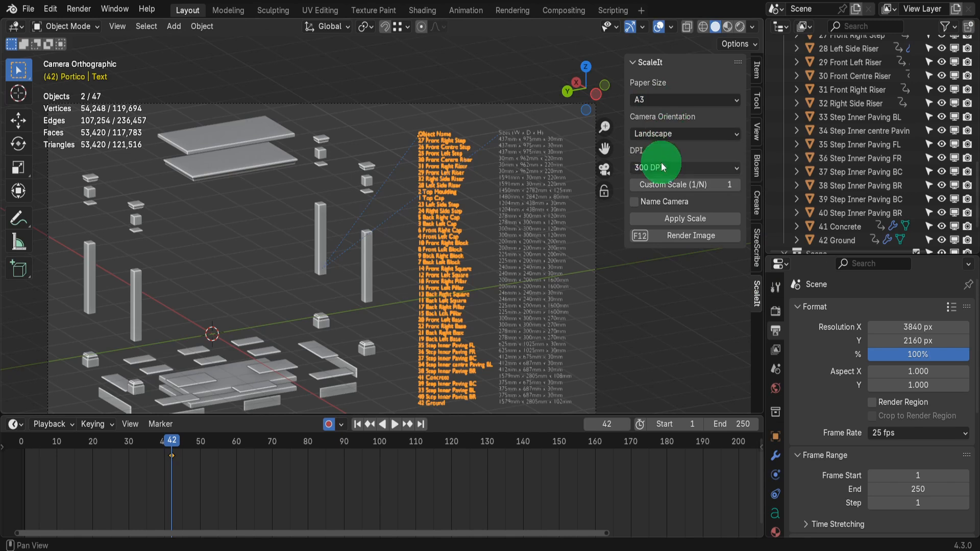
left_click(664, 166)
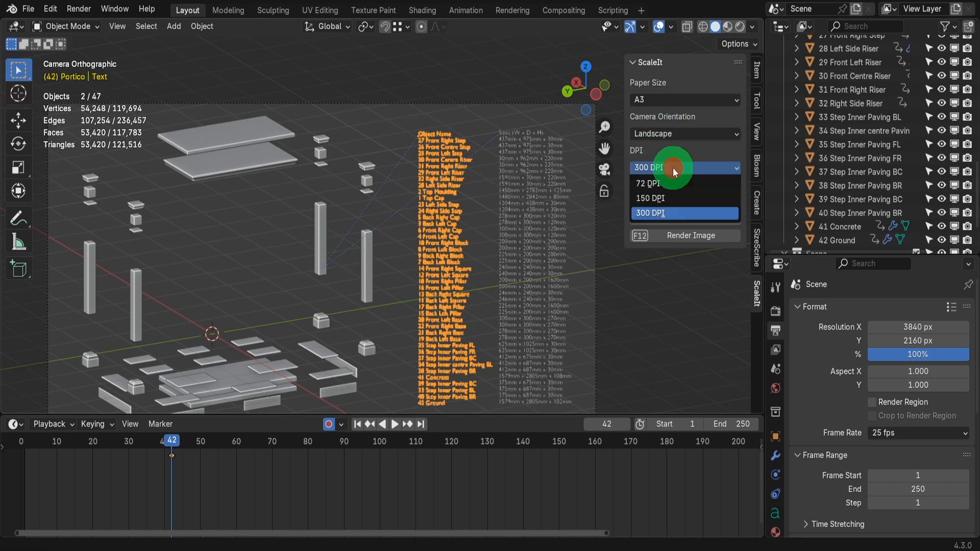
left_click(663, 212)
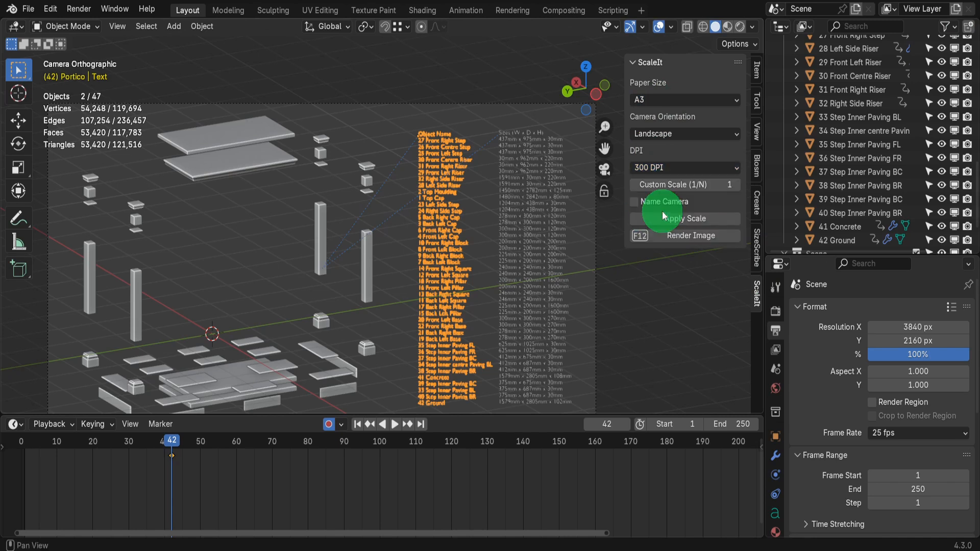
Set the ScaleIt custom scale to 1/25 and apply it to the camera.
left_click(664, 185)
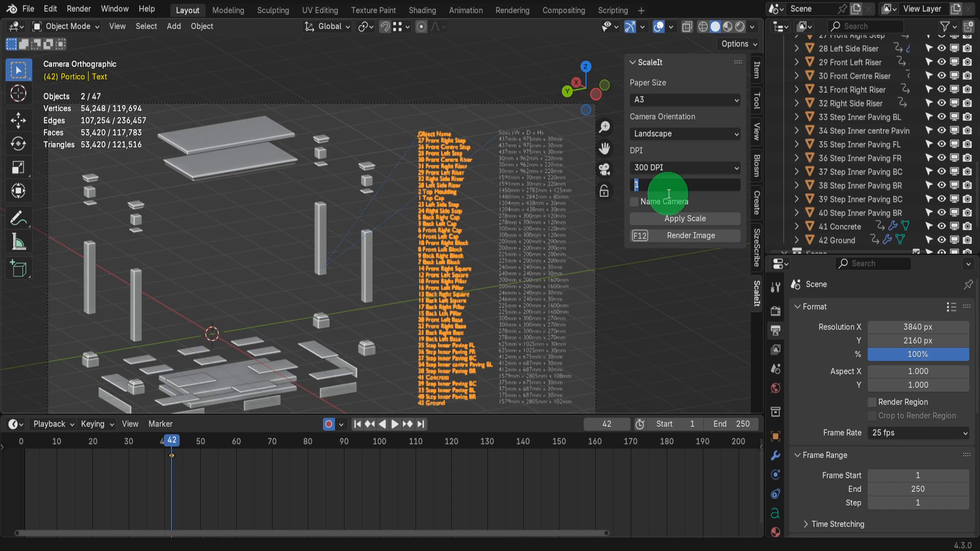
type("25")
key("Return")
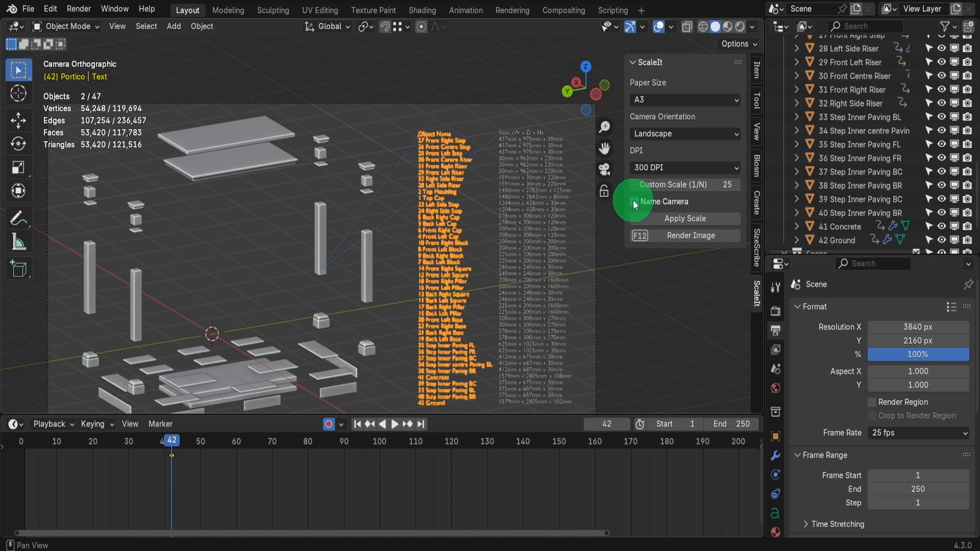
left_click(665, 220)
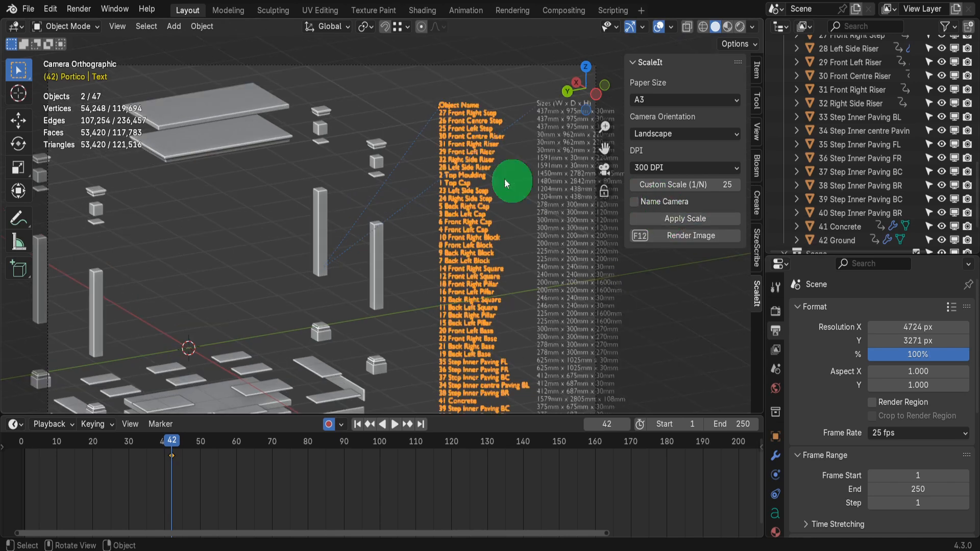
scroll(377, 149, "down", 3)
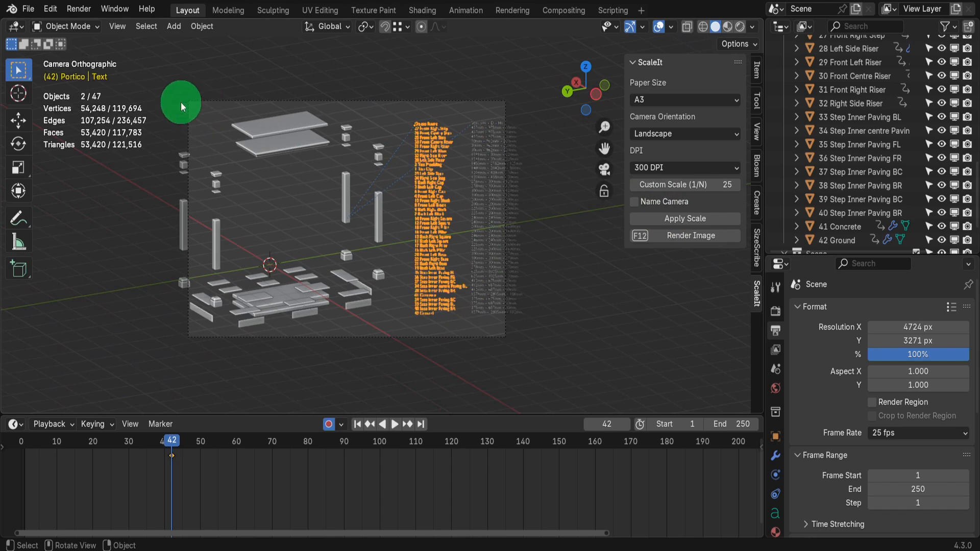
Scale all the portico parts, leaving the camera out, to about 0.857 and reposition them fully inside the camera frame.
left_click_drag(164, 82, 393, 357)
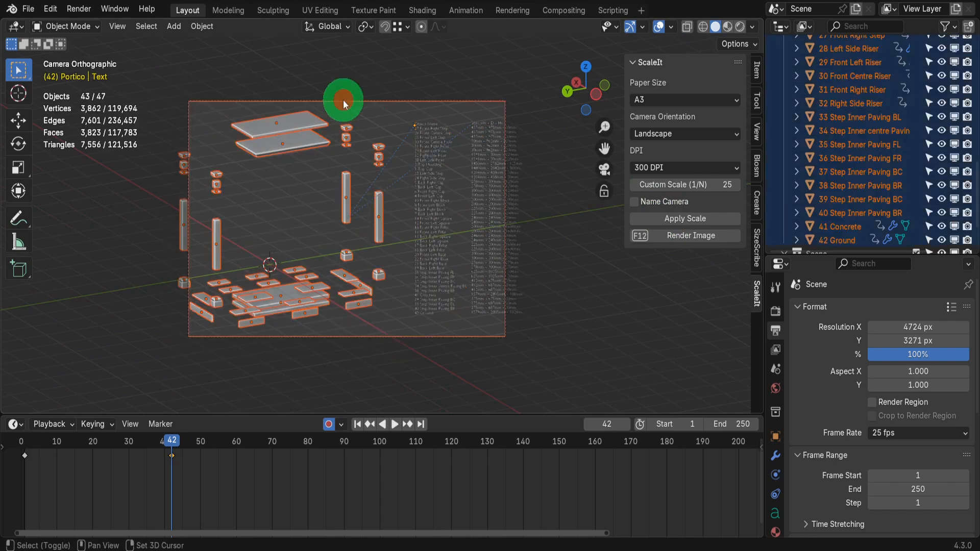
left_click(343, 101, "shift")
key("s")
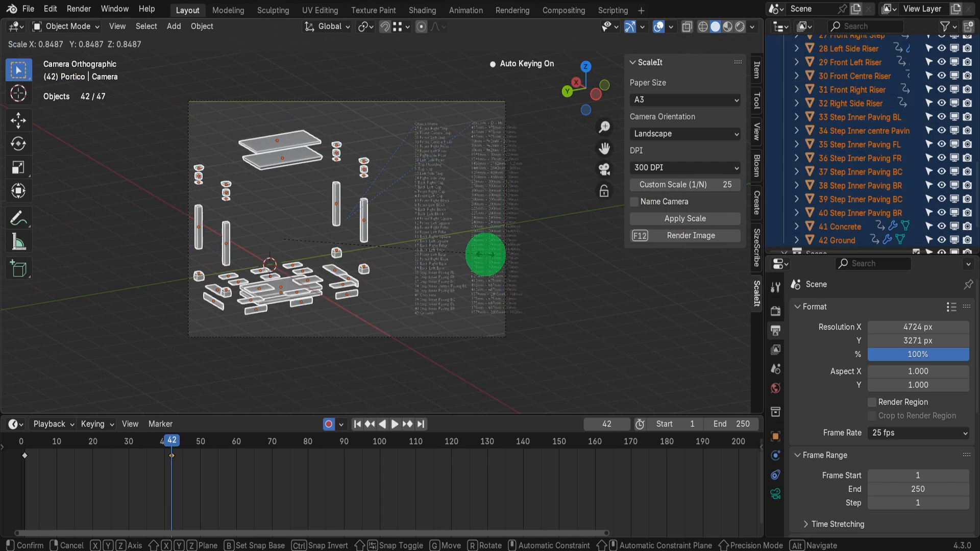
left_click(486, 254)
key("g")
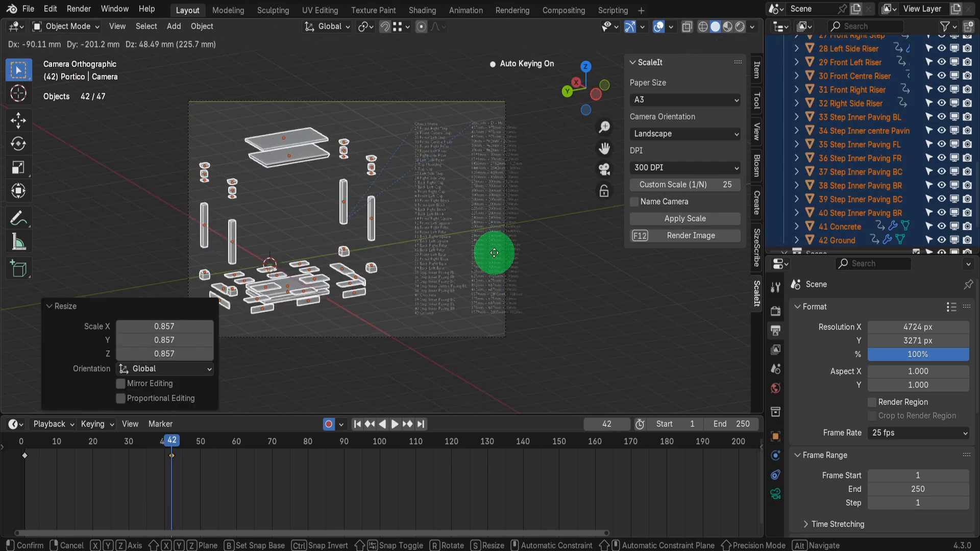
left_click(495, 252)
Move the object name and sizes text lists together towards the exploded parts until both fit inside the camera frame.
left_click(424, 209)
left_click(478, 214, "shift")
key("g")
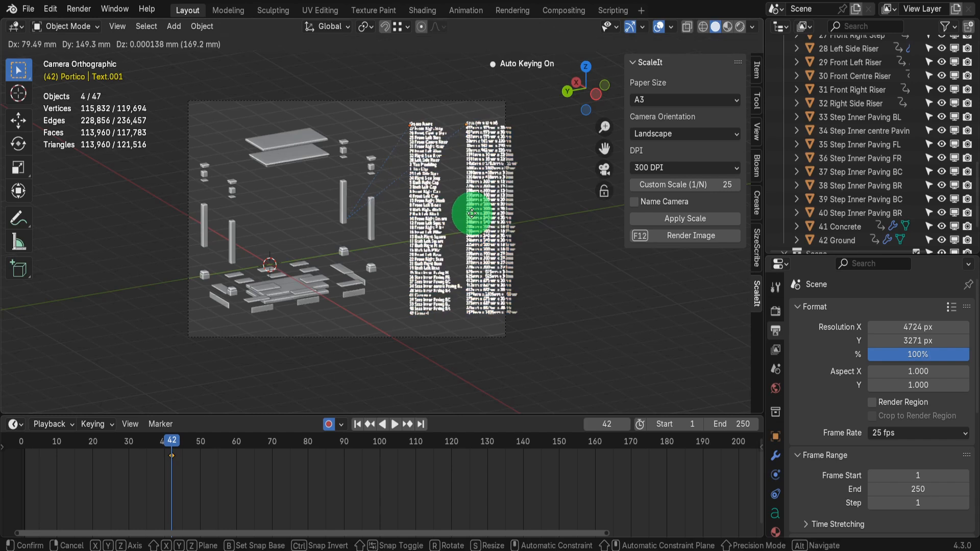
left_click(457, 214)
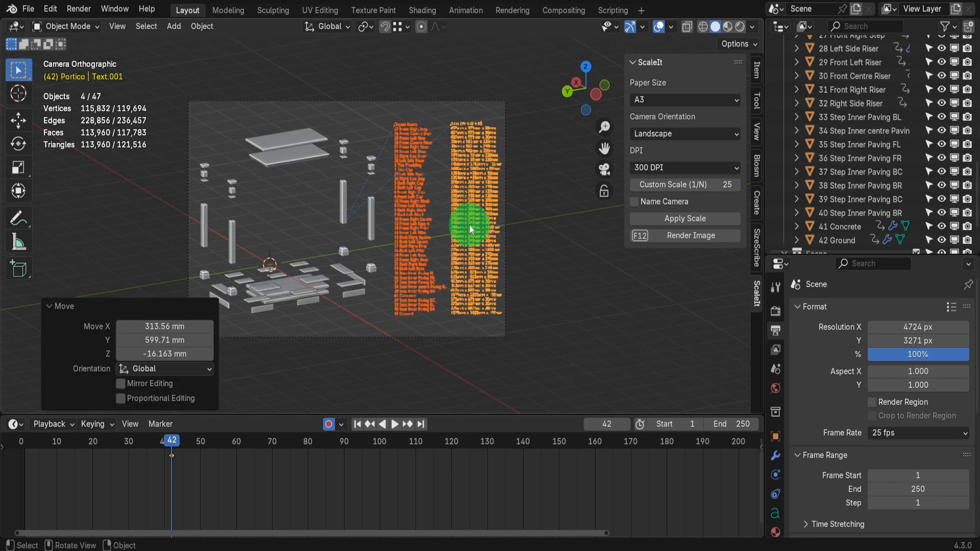
key("g")
left_click(552, 251)
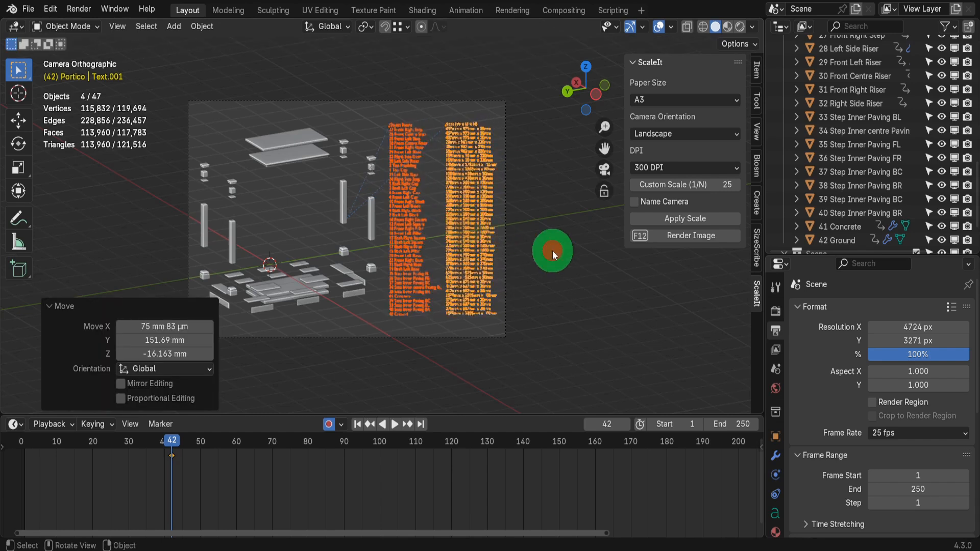
left_click(552, 250)
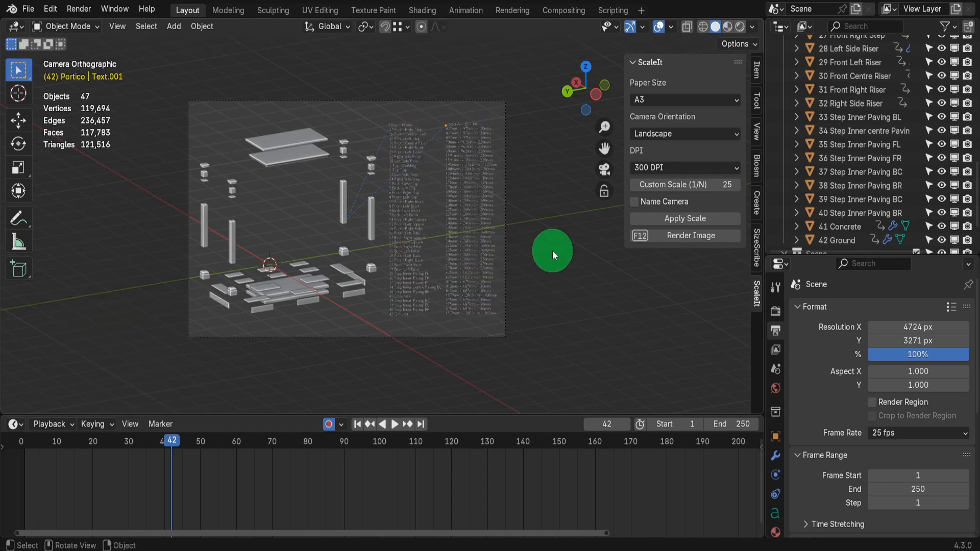
Render the scaled layout of frame 42, inspect the whole sheet and close the render result.
left_click(690, 240)
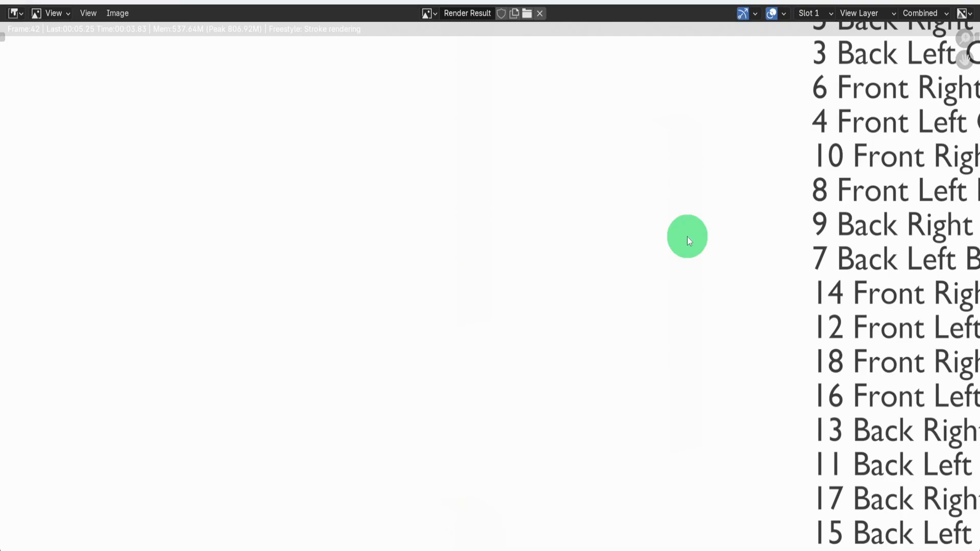
scroll(437, 273, "down", 6)
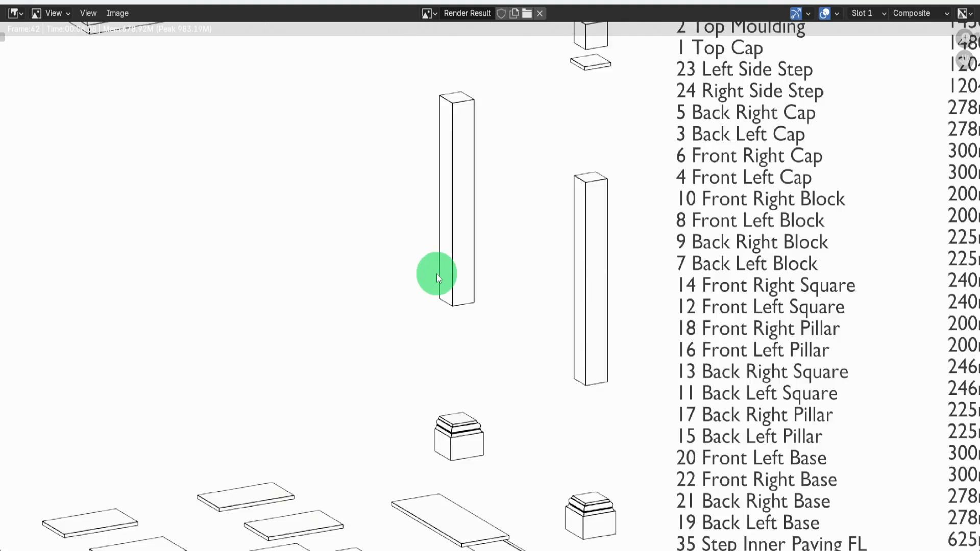
scroll(526, 312, "down", 1)
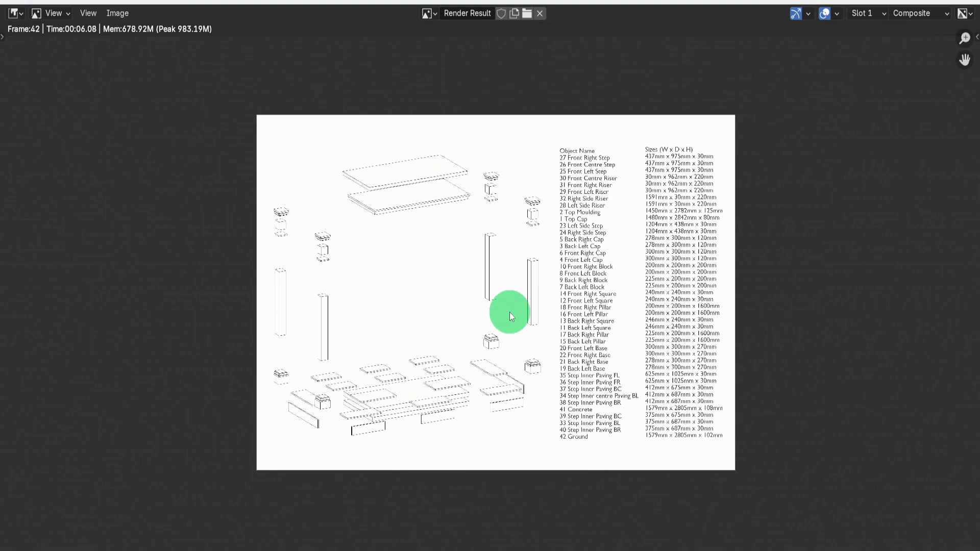
left_click(967, 2)
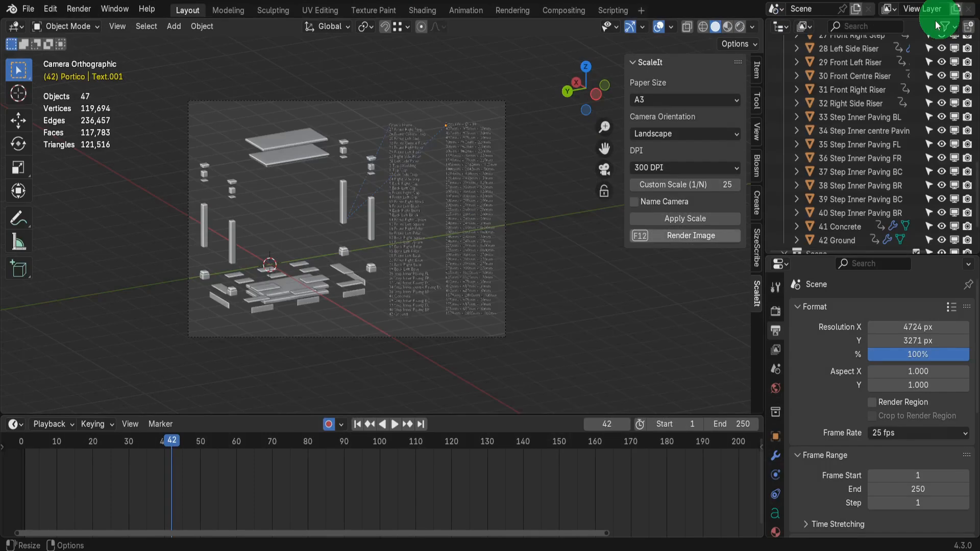
Show the Asset Browser in place of the timeline and place the Left Annotation Arrow from the DrawingDetail library among the exploded parts.
left_click(22, 426)
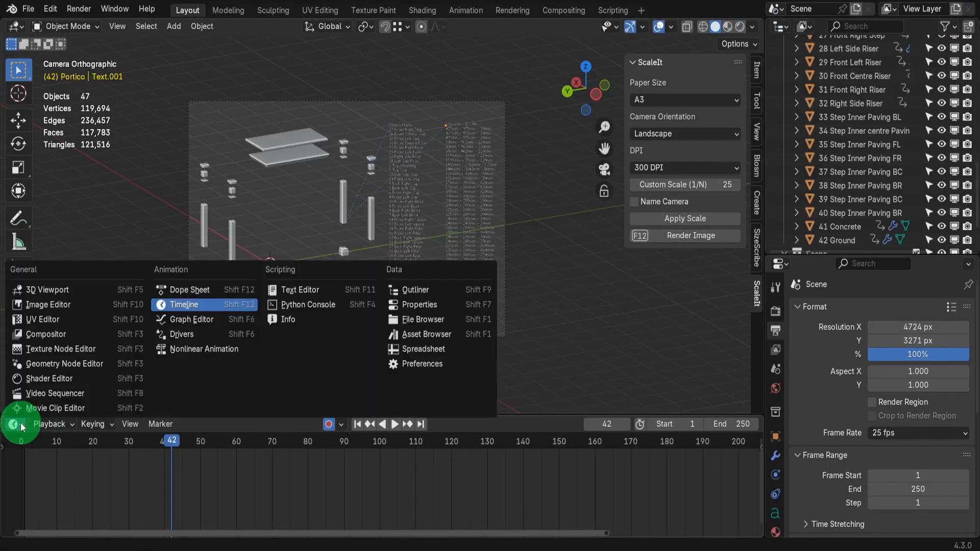
left_click(411, 335)
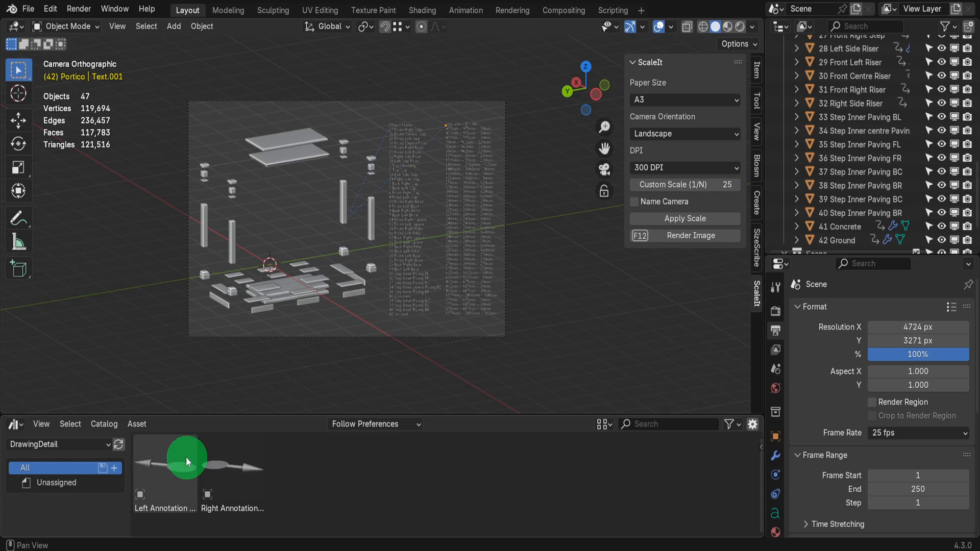
mouse_move(171, 458)
left_mouse_down()
mouse_move(276, 289)
mouse_move(298, 213)
left_mouse_up()
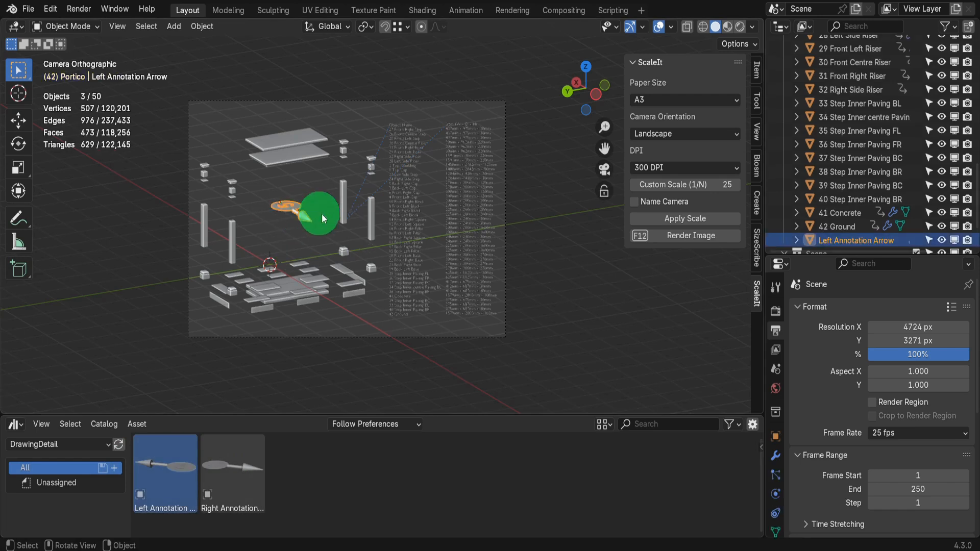
Copy the name list's Copy Rotation constraint to the annotation arrow so that it faces the camera.
left_click(398, 206, "shift")
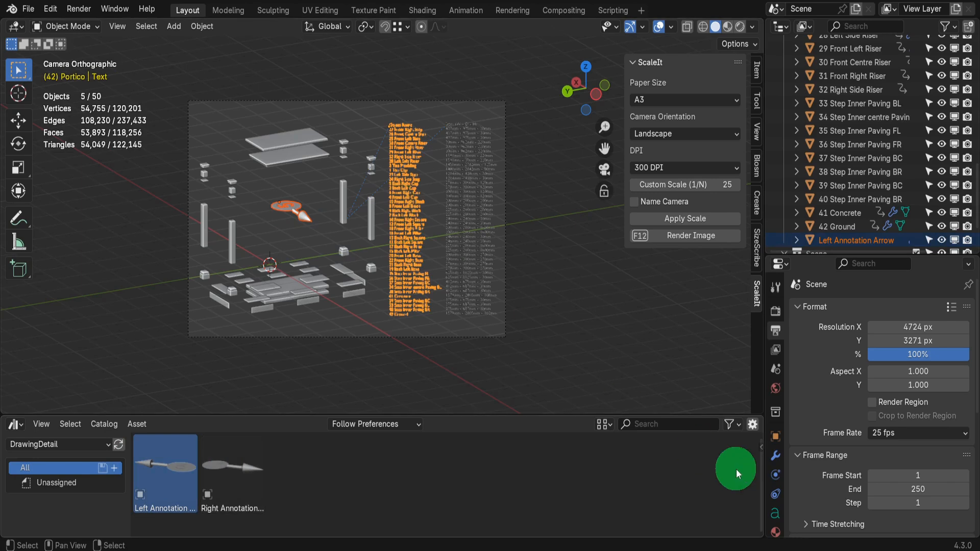
left_click(776, 494)
left_click(936, 331)
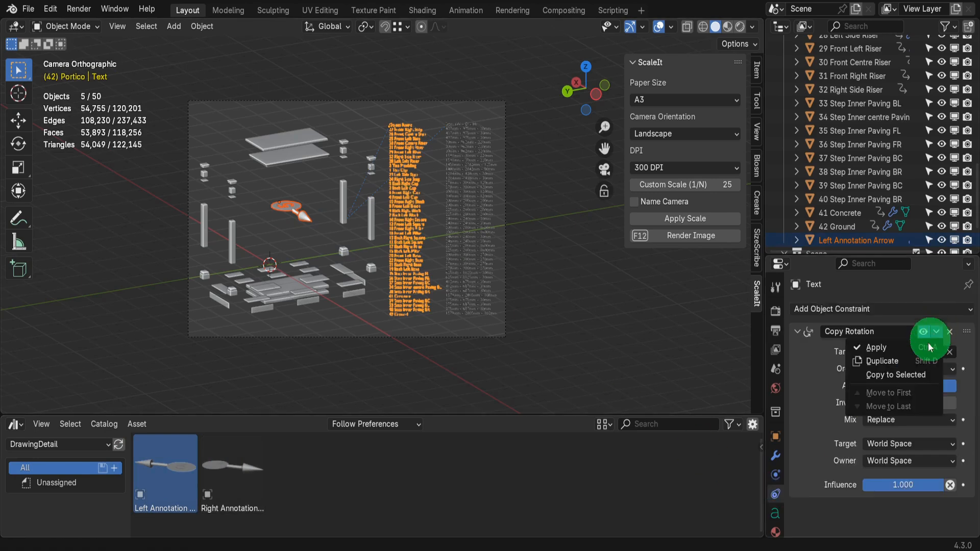
left_click(894, 374)
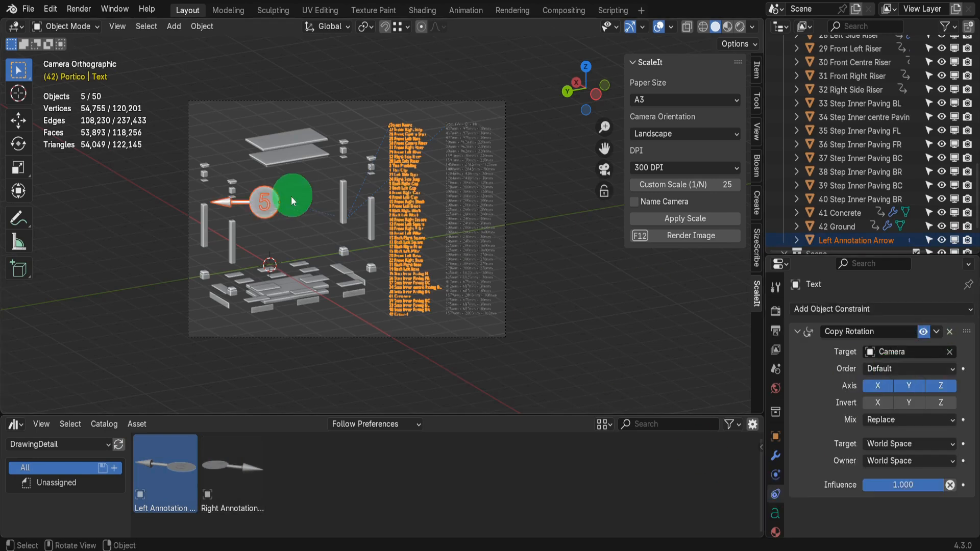
Scale the annotation arrow to about 0.301 and place its tip on the corner of the Top Cap nearest the text lists.
left_click(261, 200)
key("s")
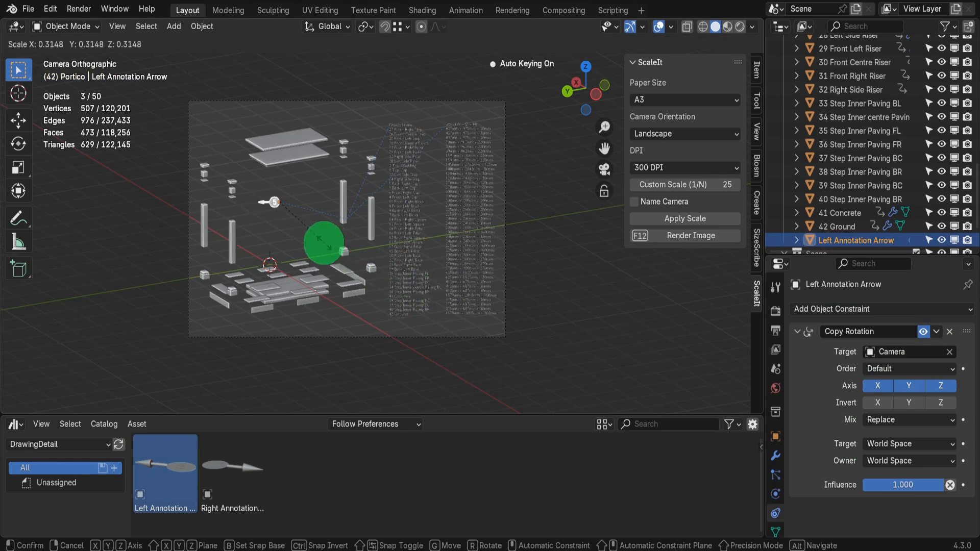
left_click(322, 247)
key("g")
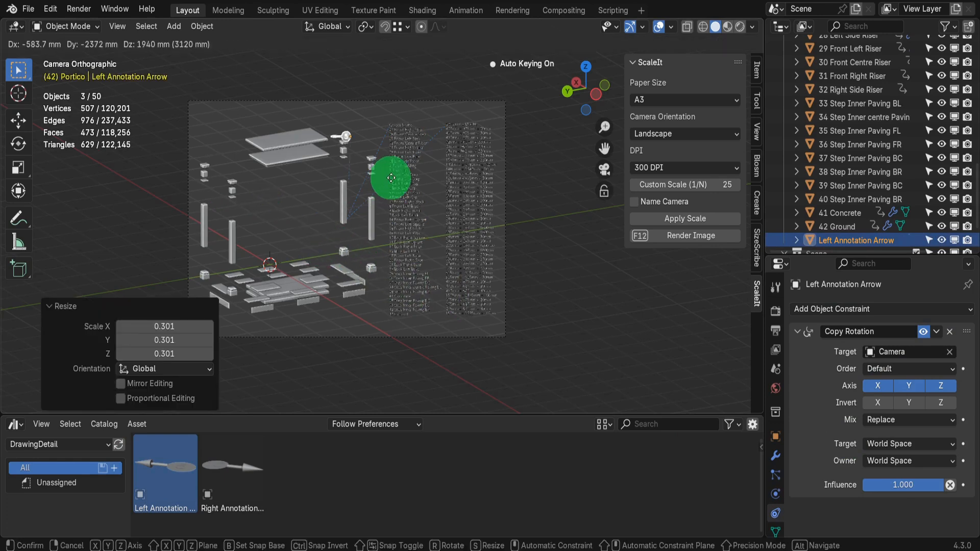
left_click(391, 176)
scroll(345, 139, "up", 3)
scroll(346, 139, "up", 3)
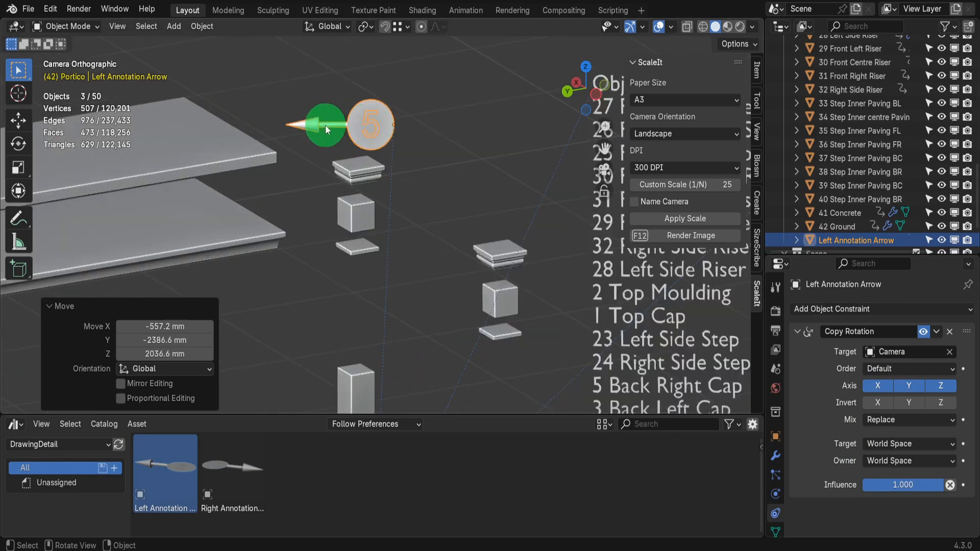
key("g")
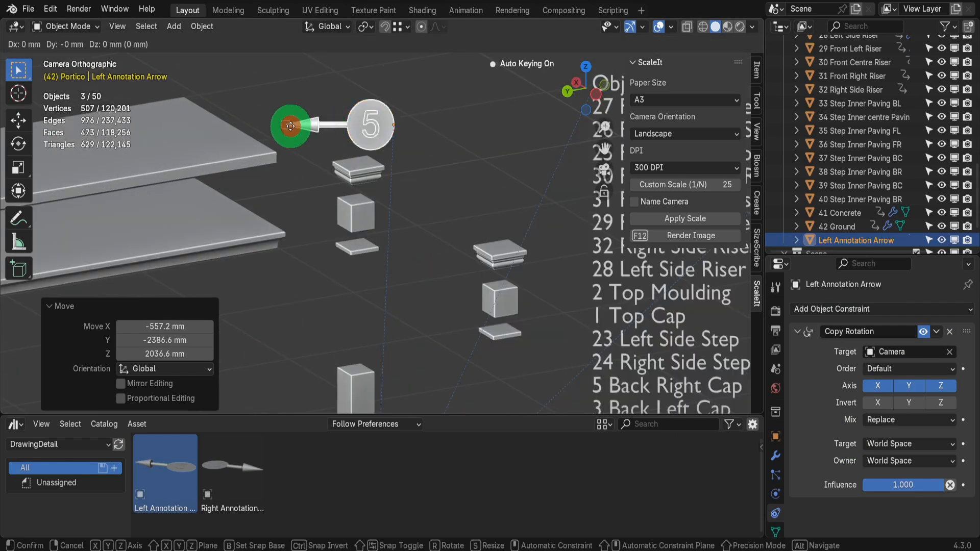
left_click(390, 160)
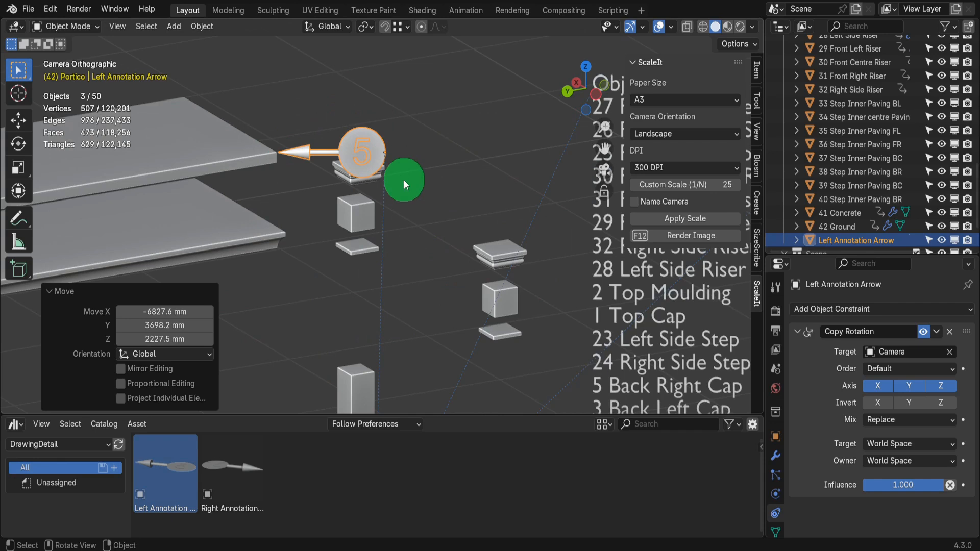
Set the annotation arrow's Text Input to 1 in its geometry nodes modifier.
scroll(397, 182, "down", 4)
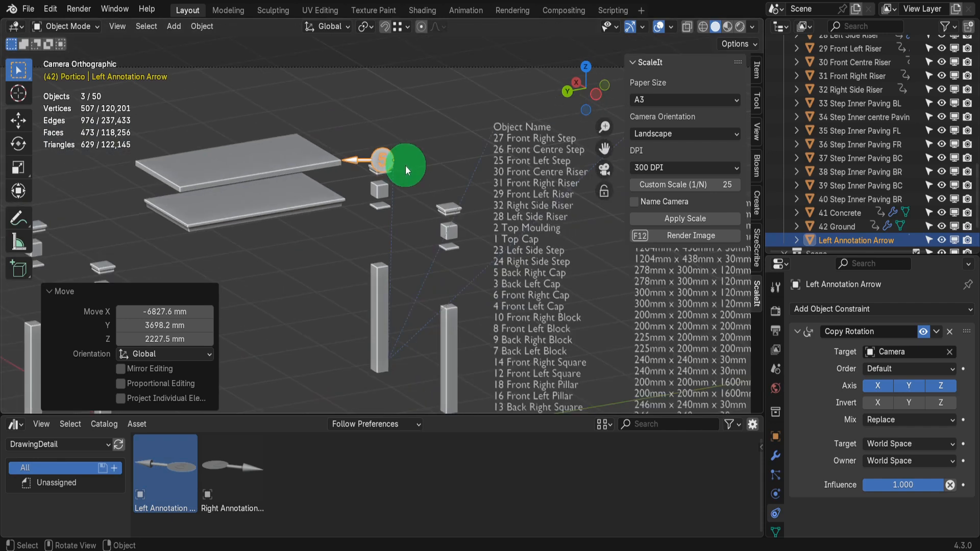
scroll(406, 166, "down", 2)
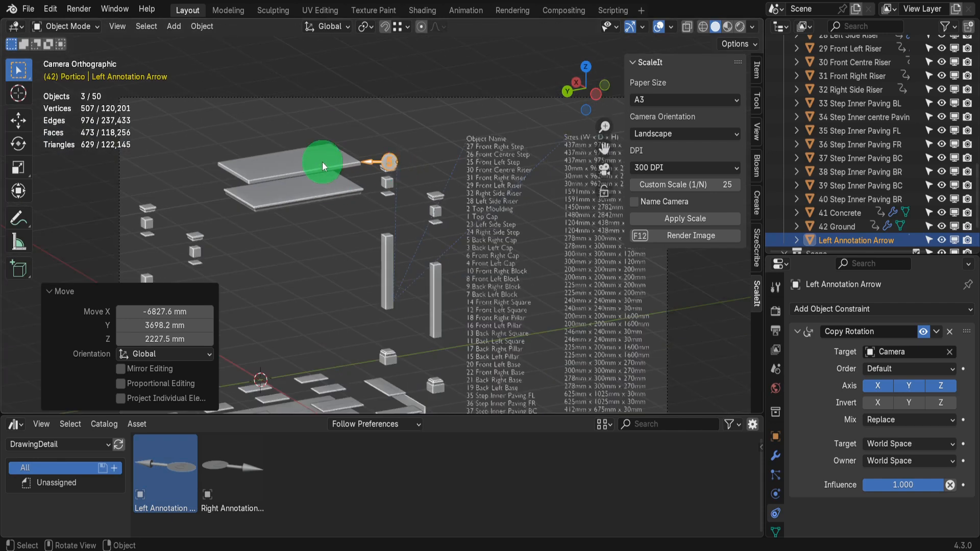
left_click(775, 456)
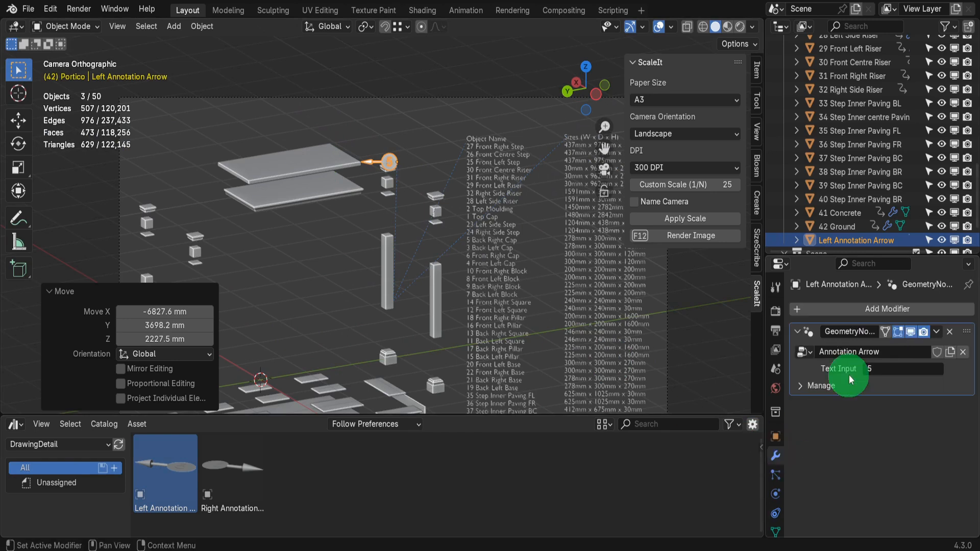
left_click(877, 369)
key("Return")
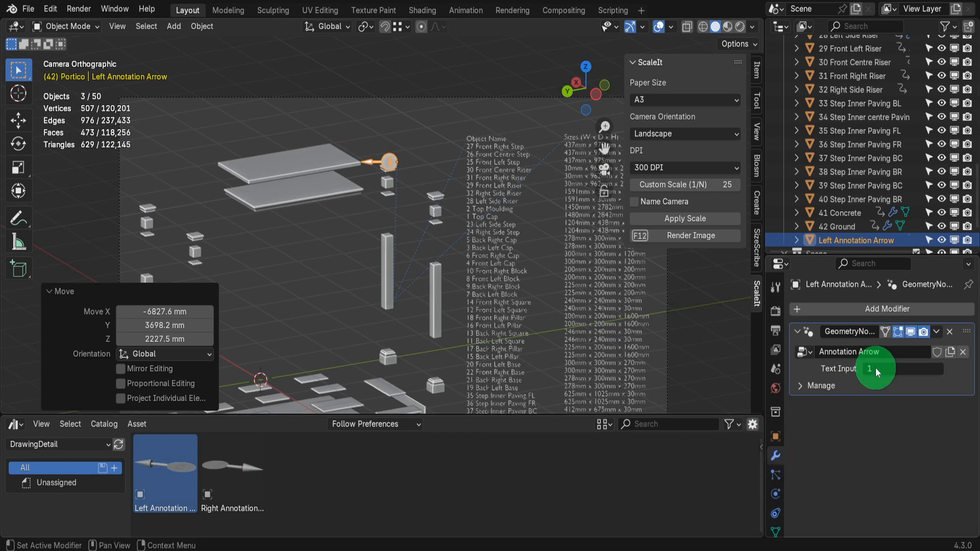
Raise the Top Cap along the global Z axis to widen the gap above the Top Moulding.
scroll(365, 163, "up", 2)
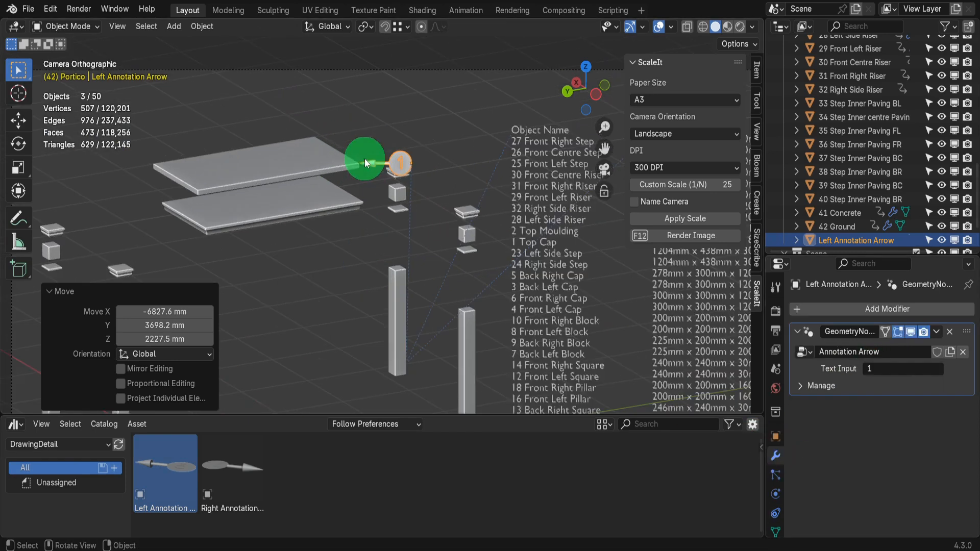
left_click(325, 164)
key("g")
key("z")
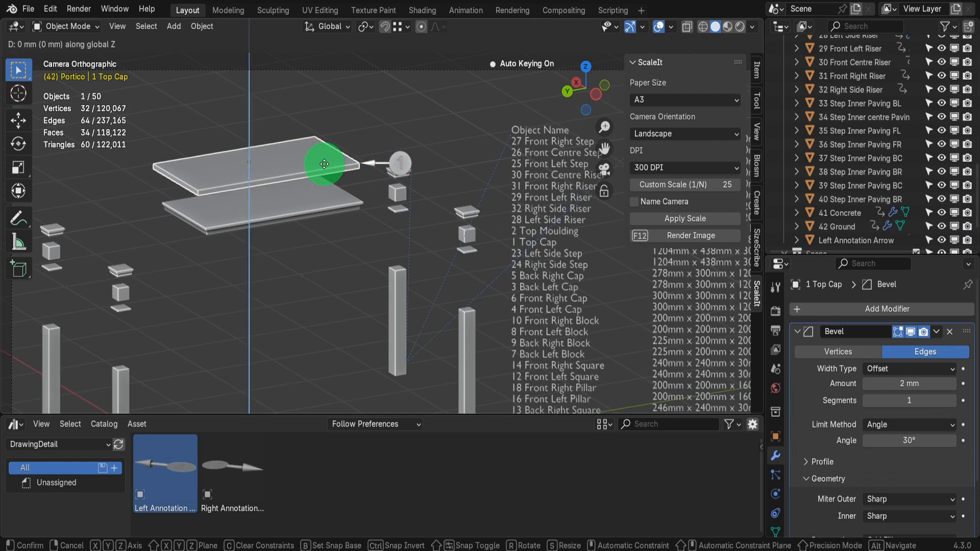
left_click(320, 140)
Move annotation arrow 1 up about 300 mm so its tip meets the corner of the raised Top Cap.
left_click(371, 162, "shift")
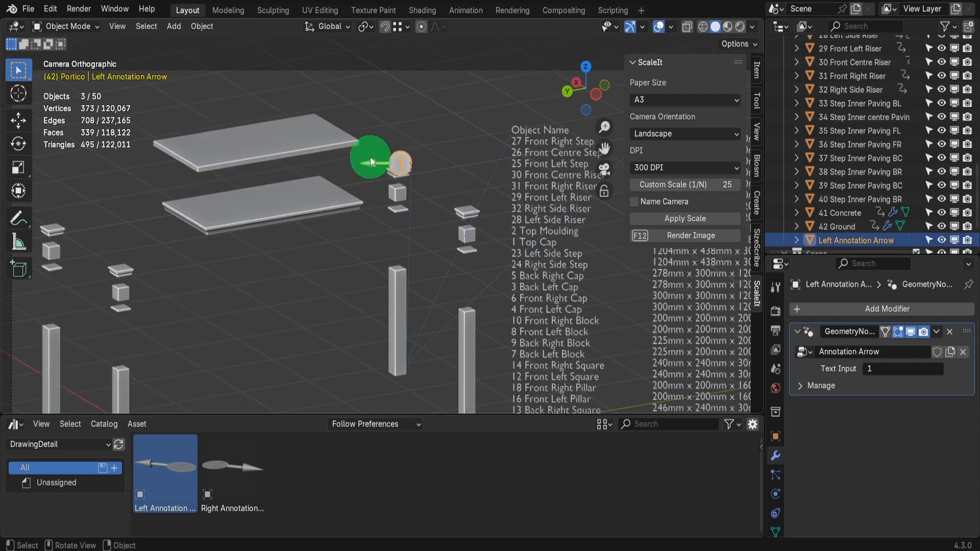
key("g")
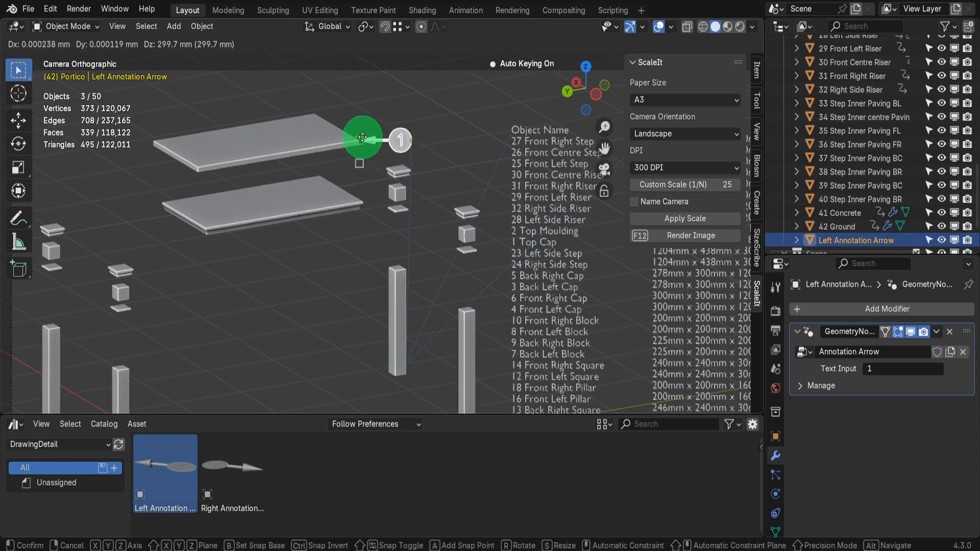
left_click(364, 141)
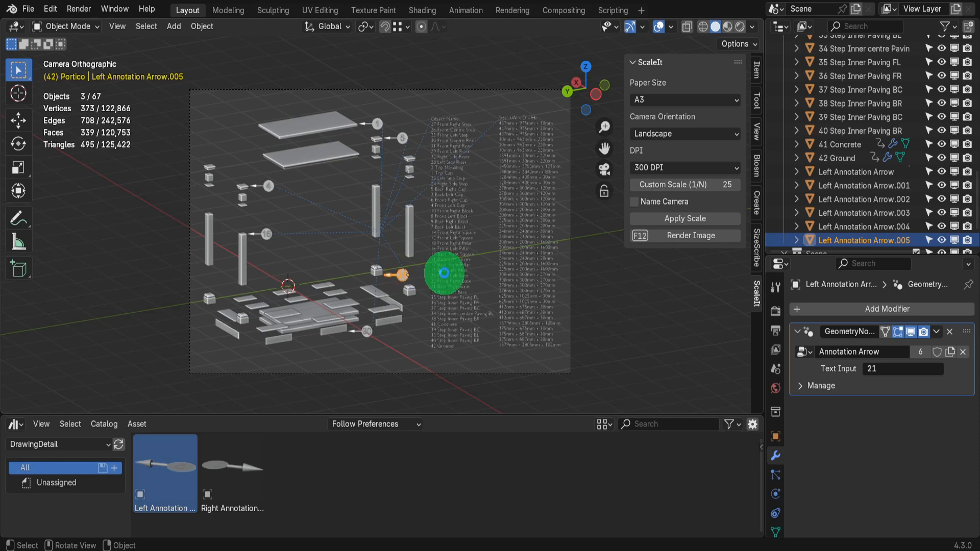
Render frame 42 with the numbered annotation arrows and examine the whole sheet.
key("F12")
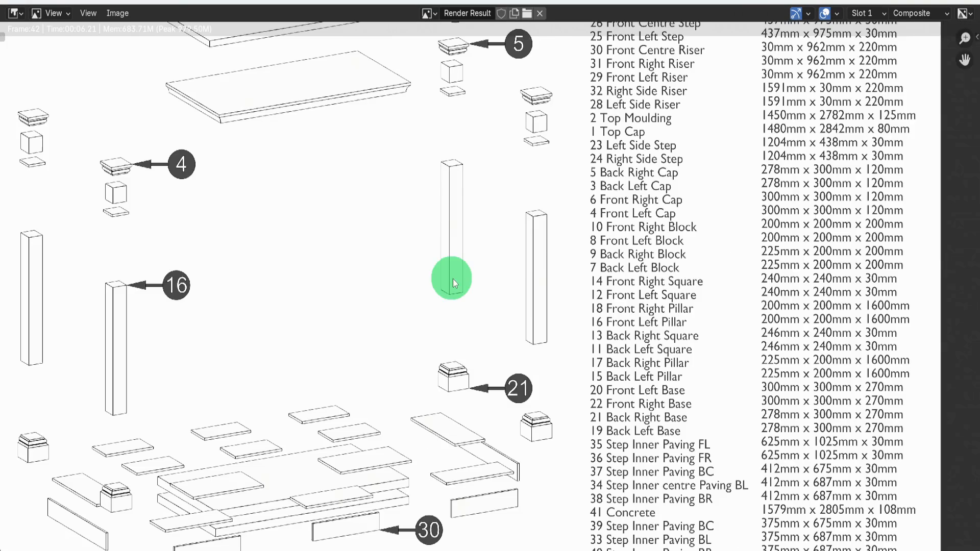
scroll(546, 355, "down", 2)
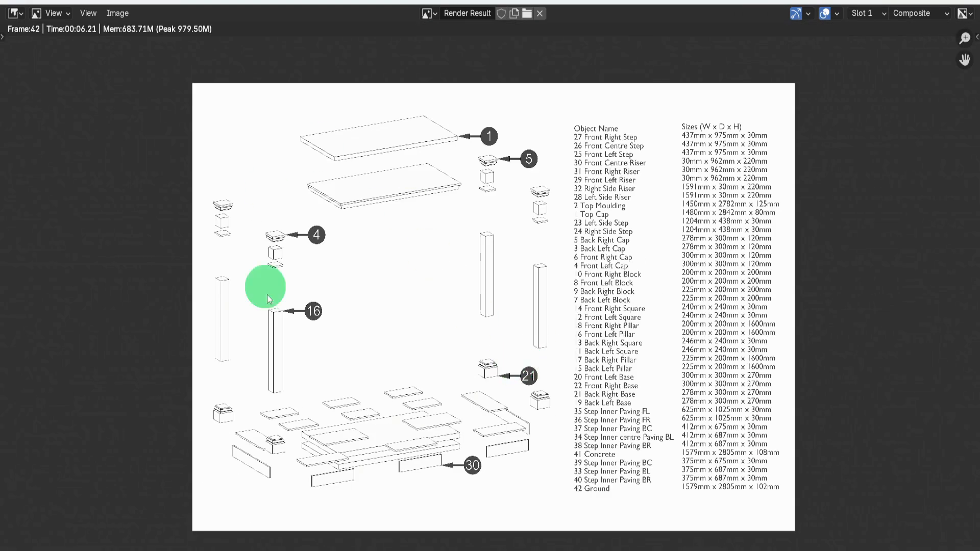